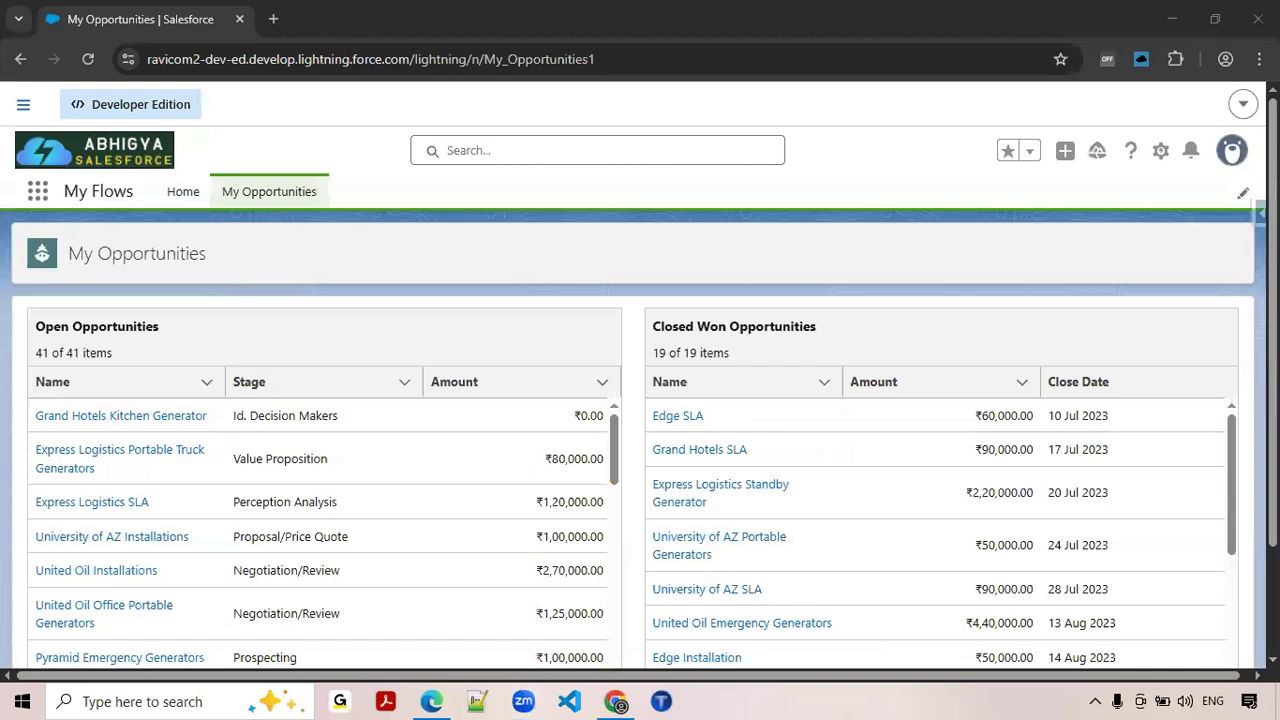
Step: Open Setup for the current app
left_click(1159, 161)
left_click(1159, 161)
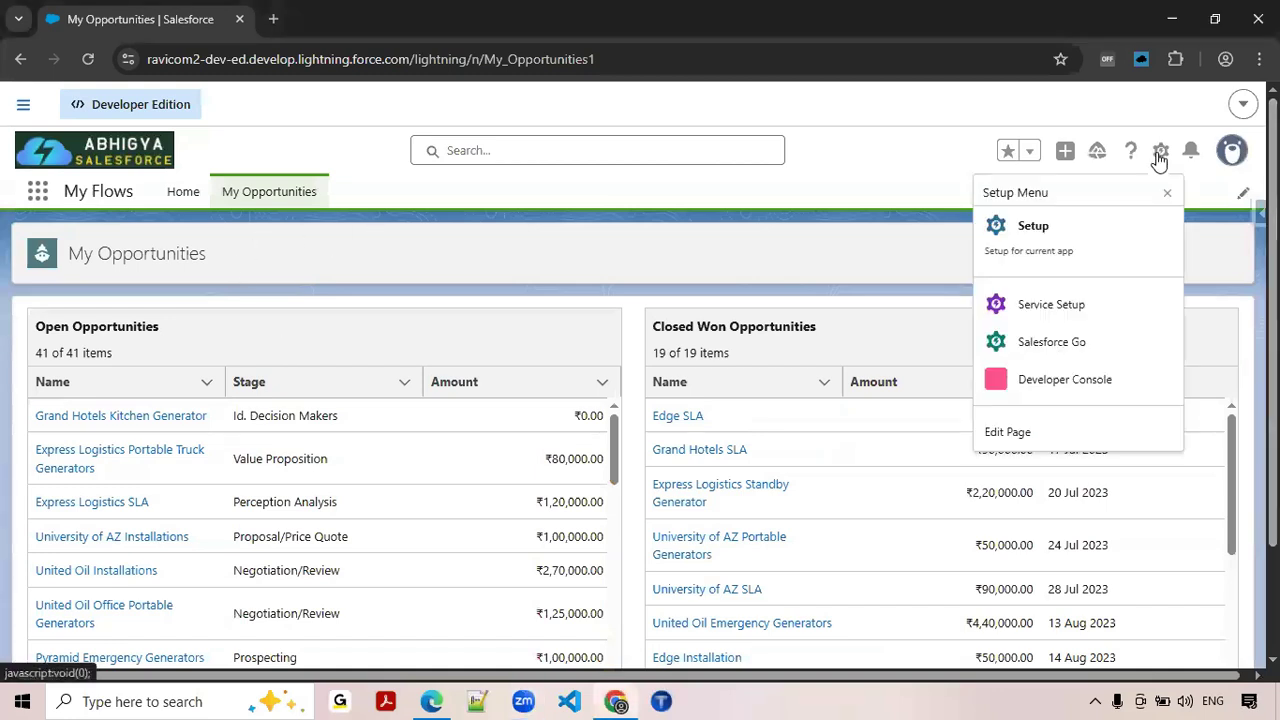
left_click(1050, 245)
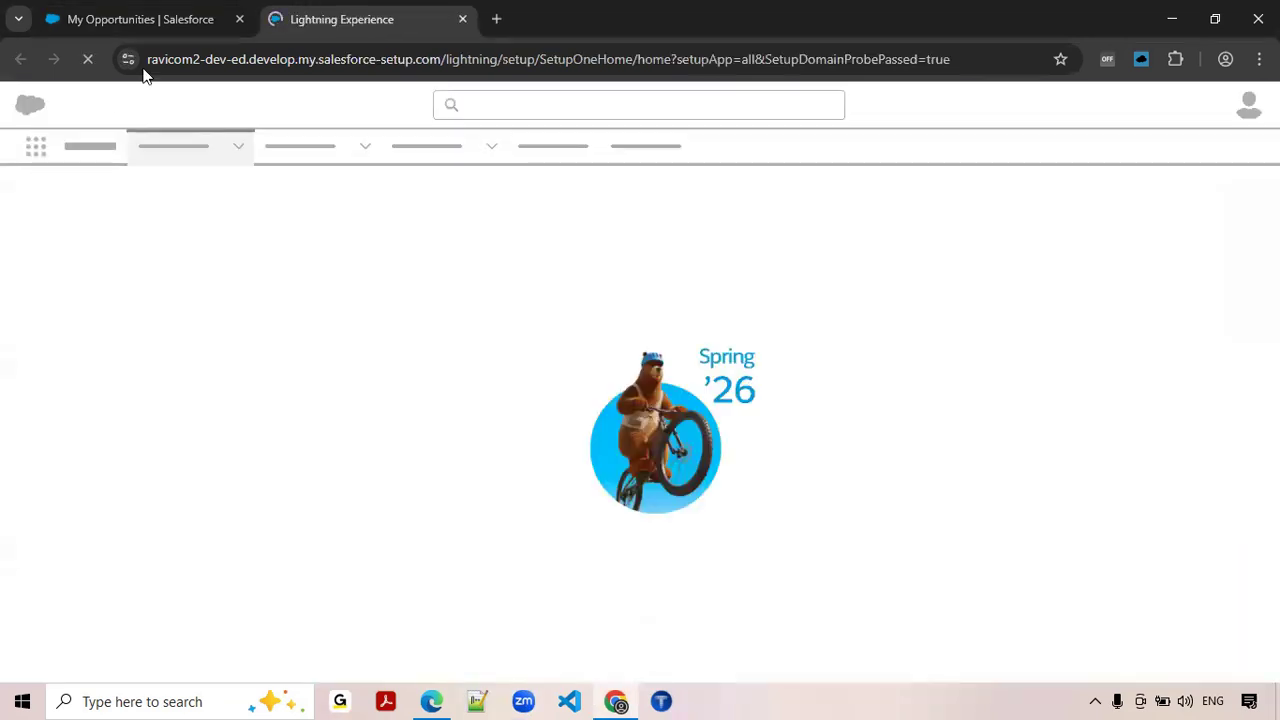
Step: Return to the My Opportunities page, open the Sales Products object through the App Launcher, and show its All list view
left_click(160, 24)
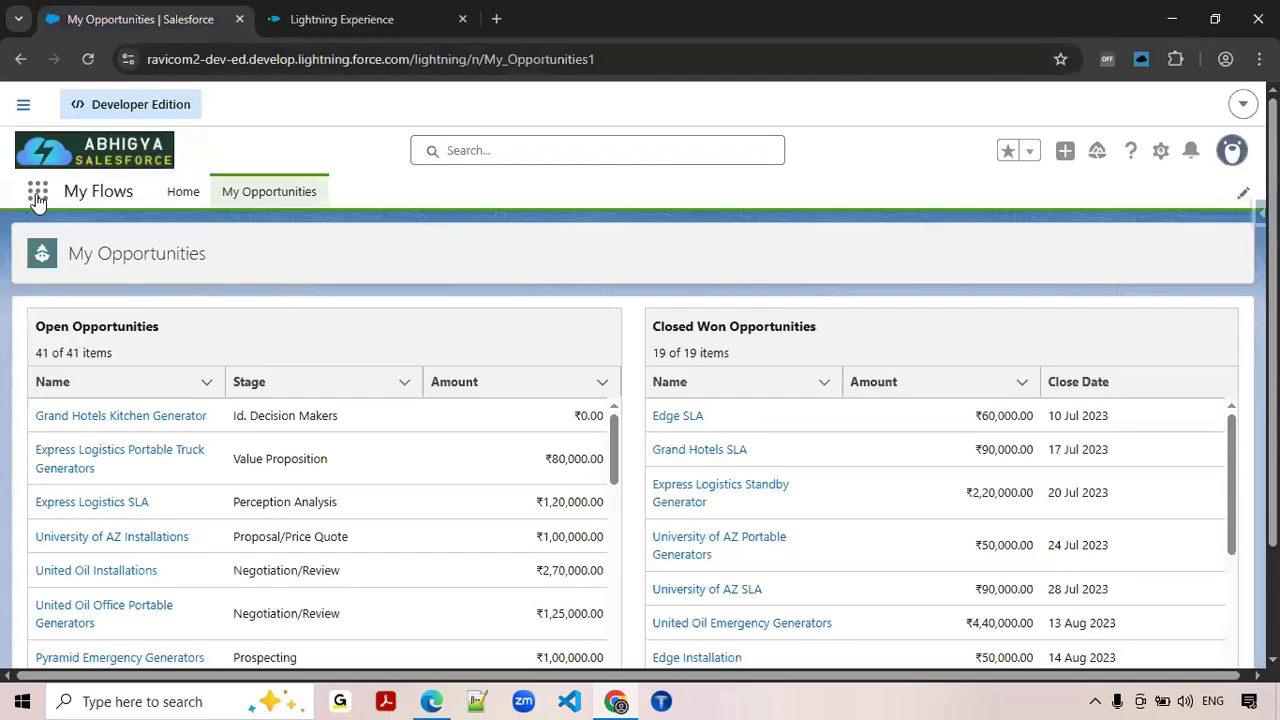
left_click(37, 199)
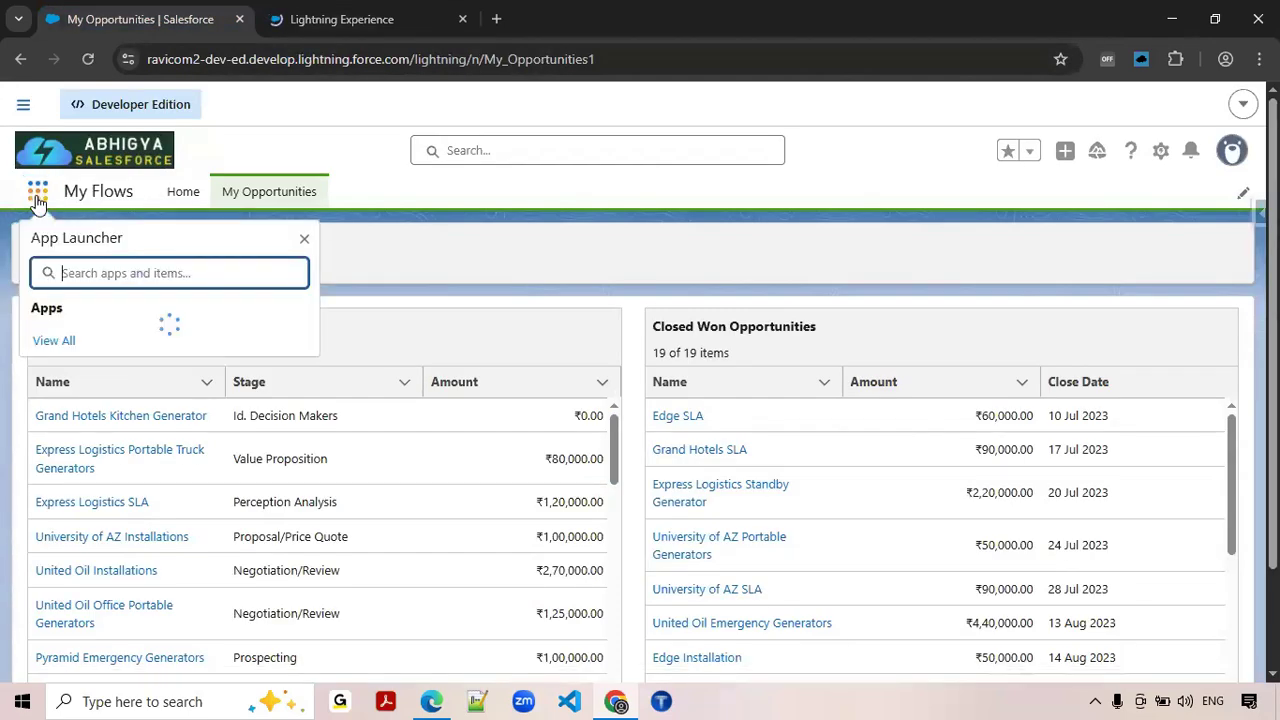
type("----------------")
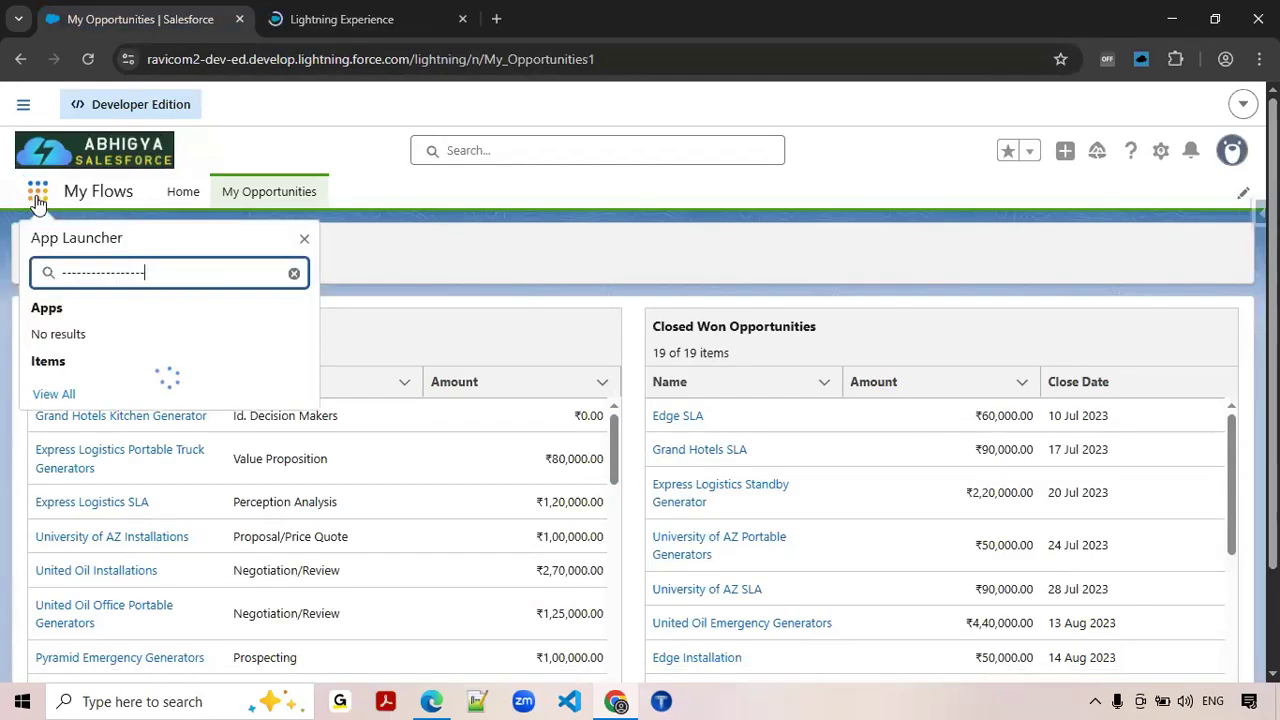
type("-----------------------")
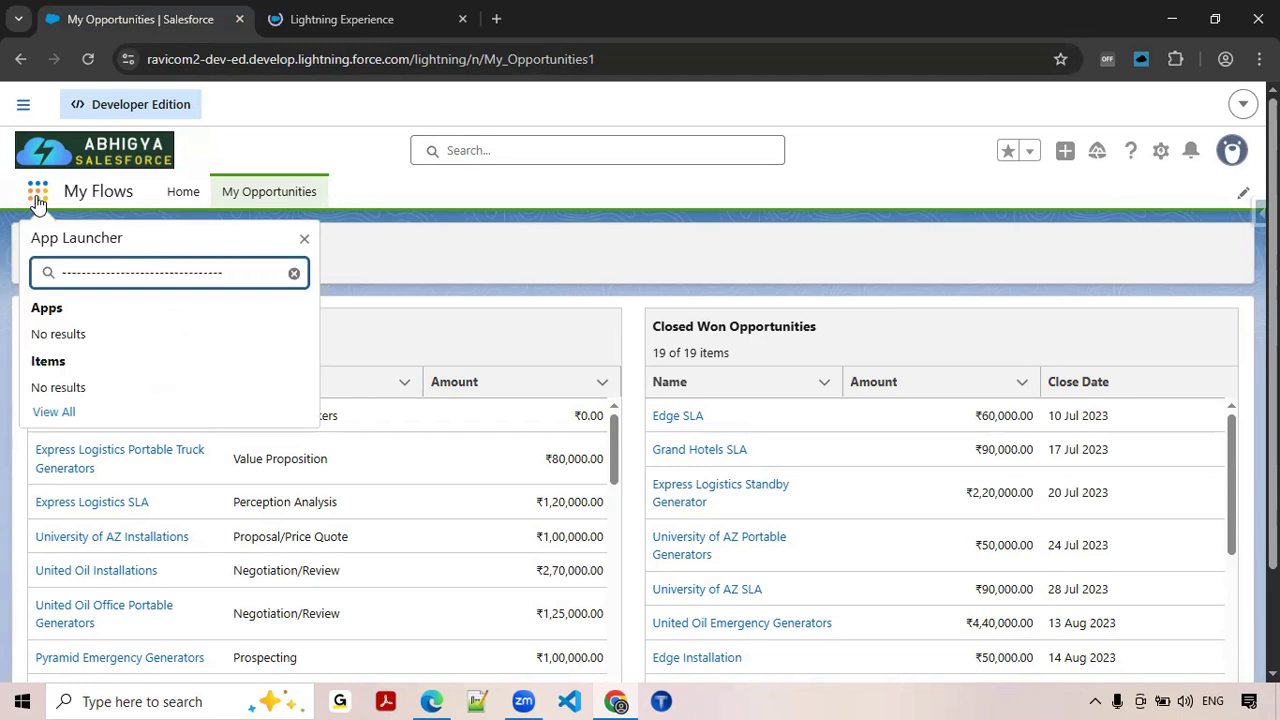
key("ctrl+a")
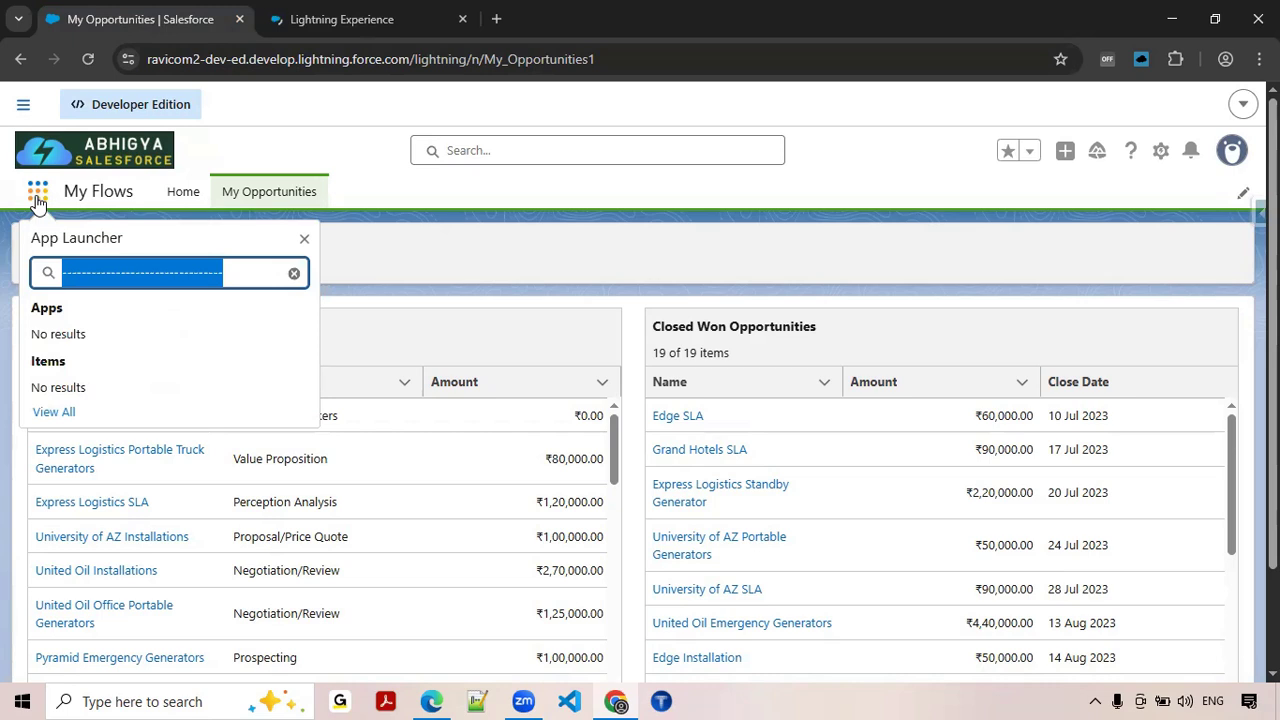
type("Sales Produ")
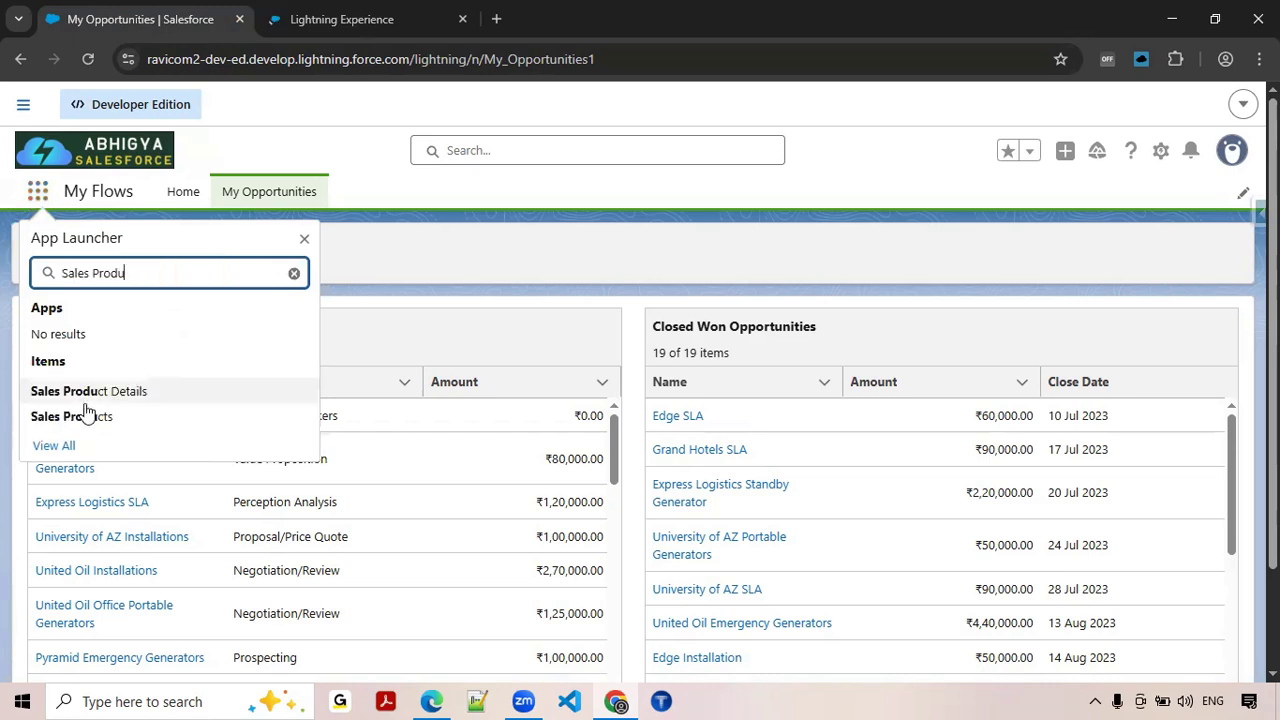
left_click(80, 416)
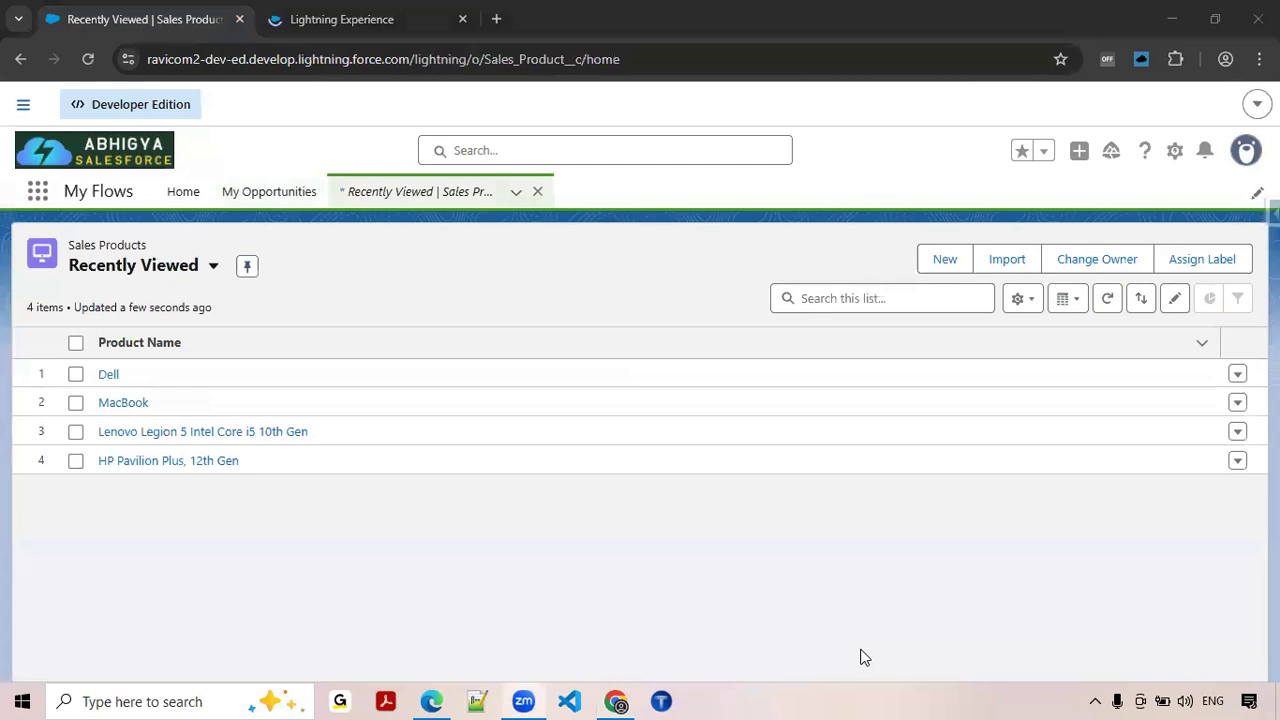
left_click(205, 270)
left_click(174, 386)
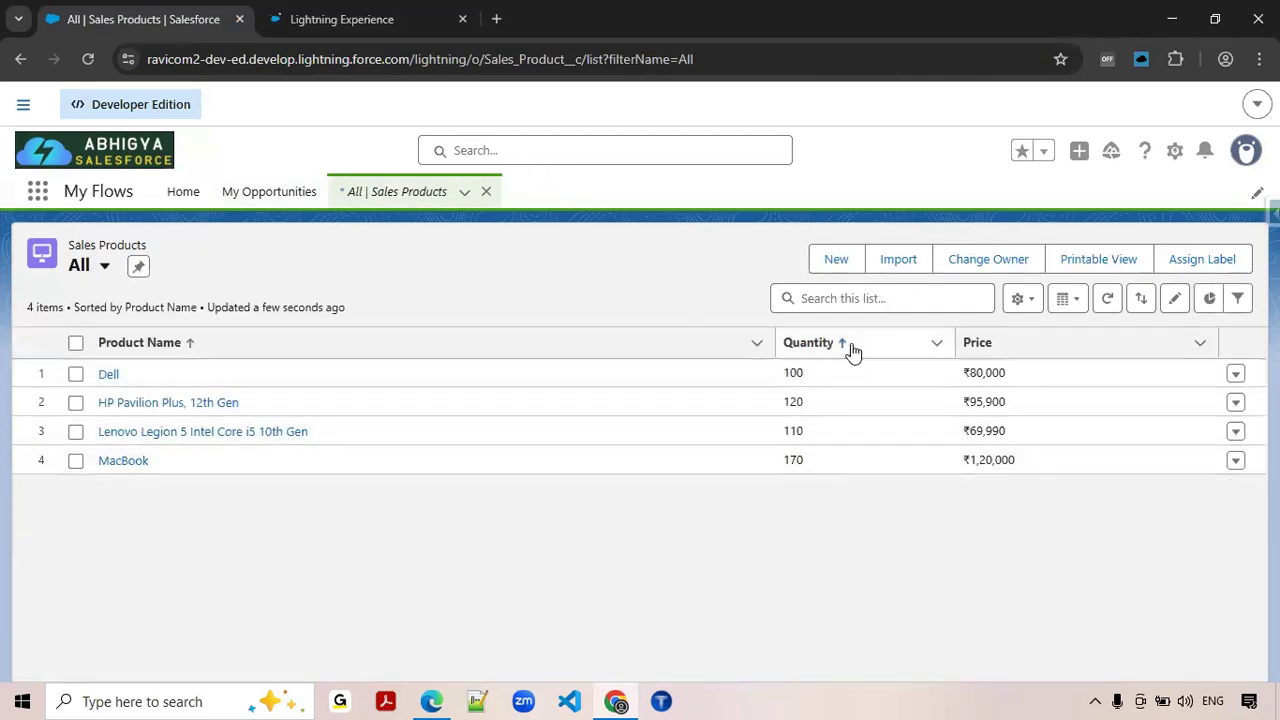
Step: Try changing the quantity of HP Pavilion Plus, 12th Gen to 80 directly in the list, and discard the edit
left_click(938, 373)
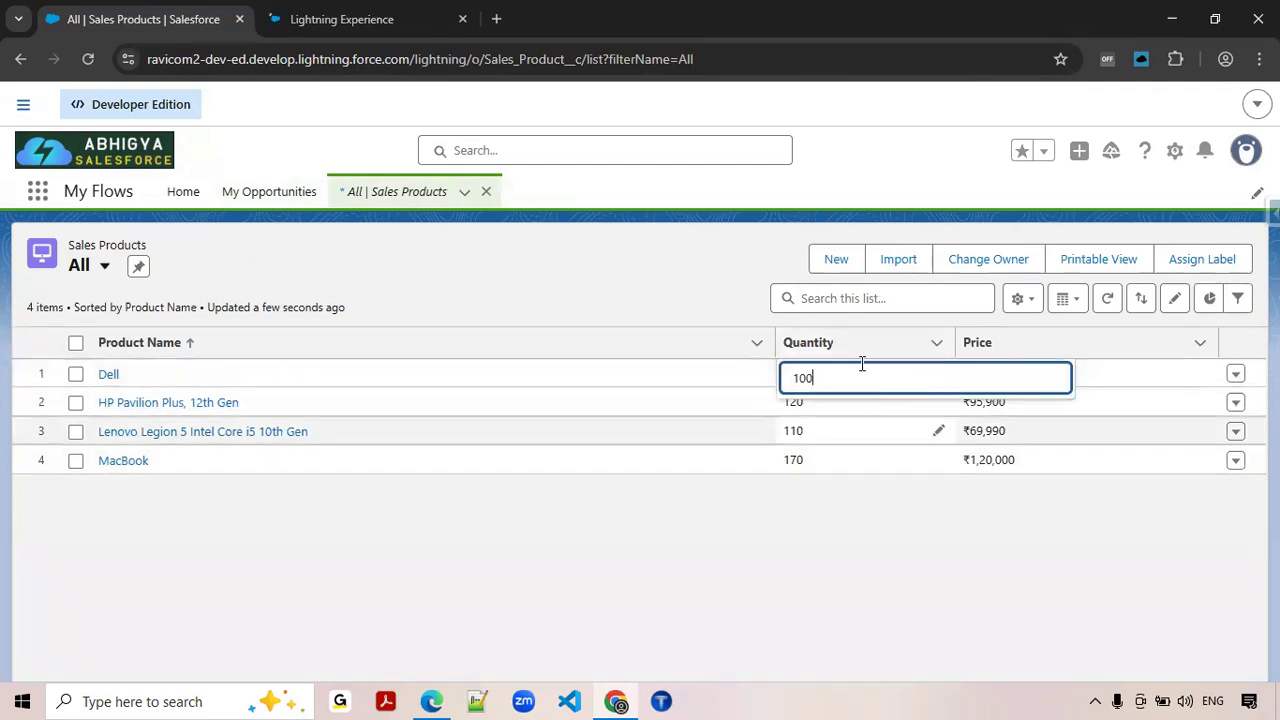
left_click(820, 554)
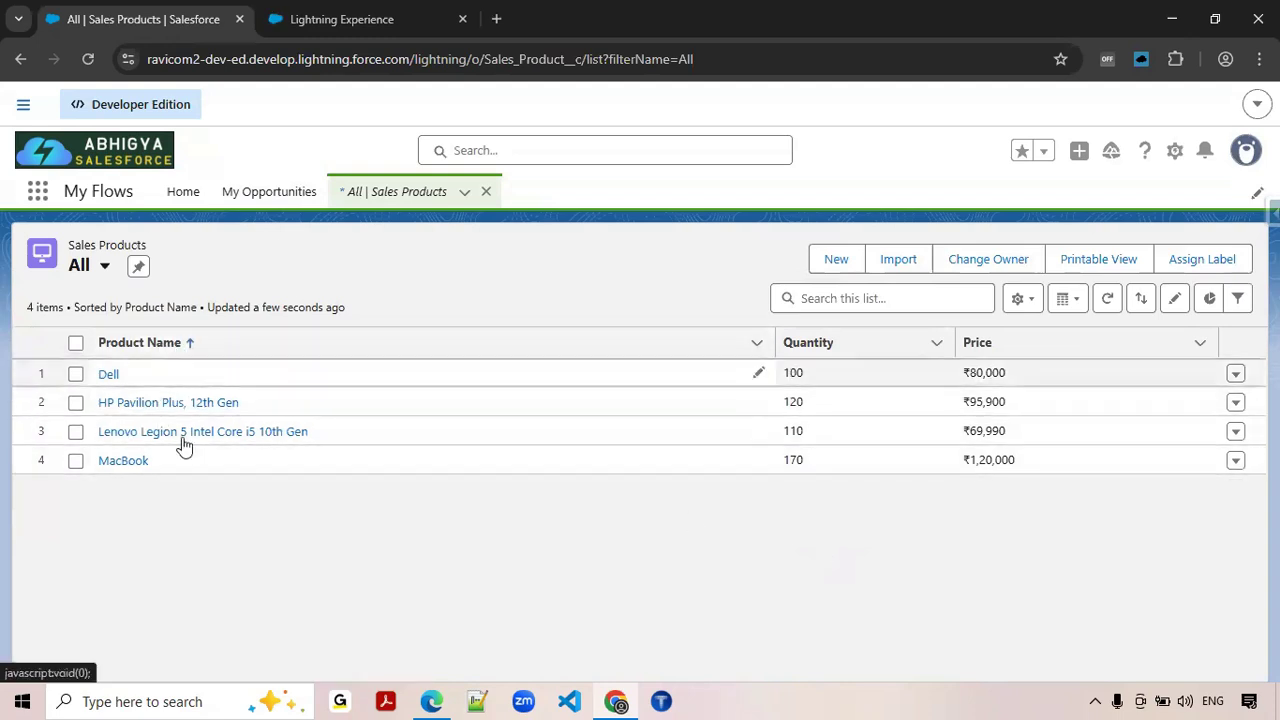
left_click(942, 404)
double_click(877, 408)
type("130")
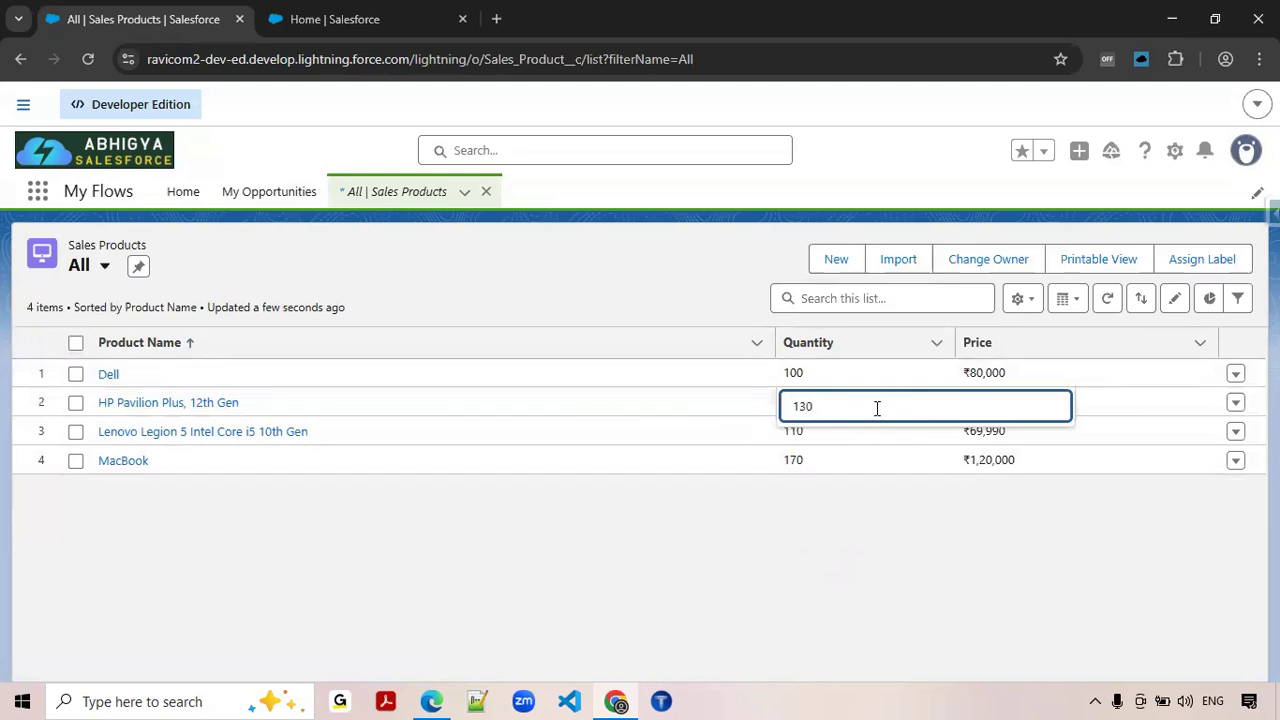
key("BackSpace")
key("BackSpace")
key("BackSpace")
type("80")
left_click(851, 562)
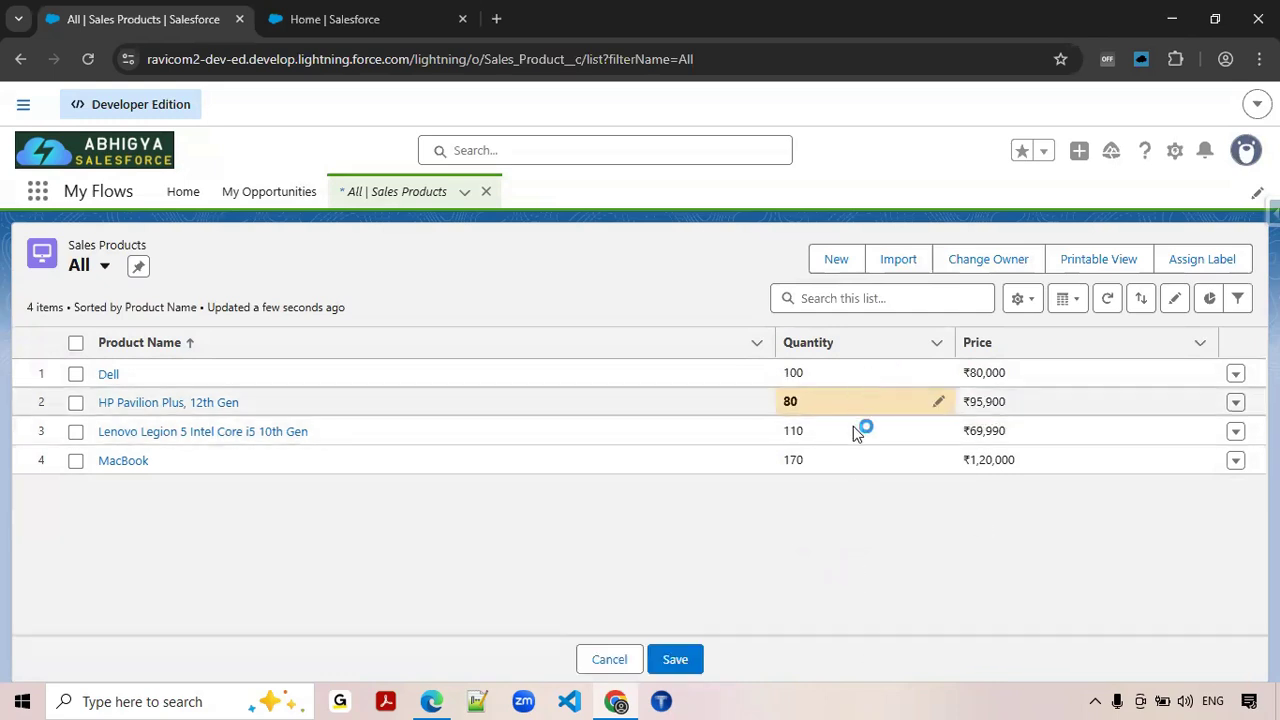
left_click(609, 662)
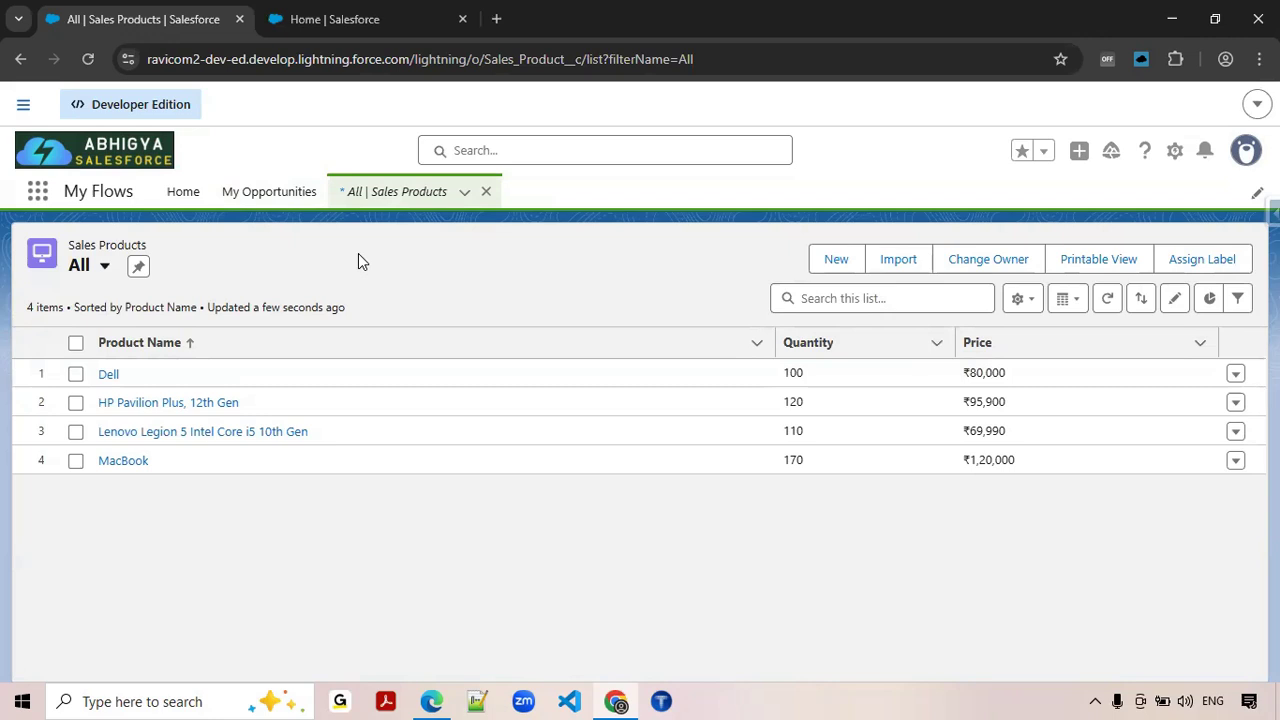
Step: Go back to Setup and find the Flows page under Process Automation
left_click(330, 20)
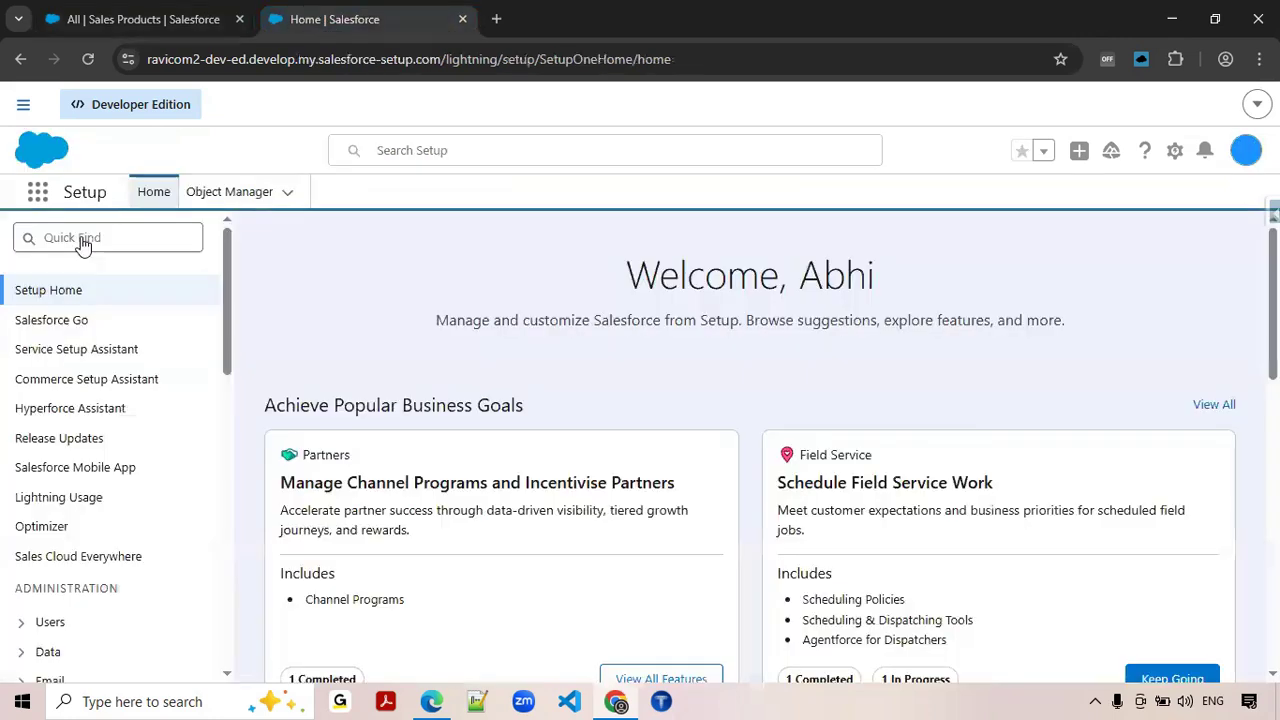
left_click(83, 238)
type("flo")
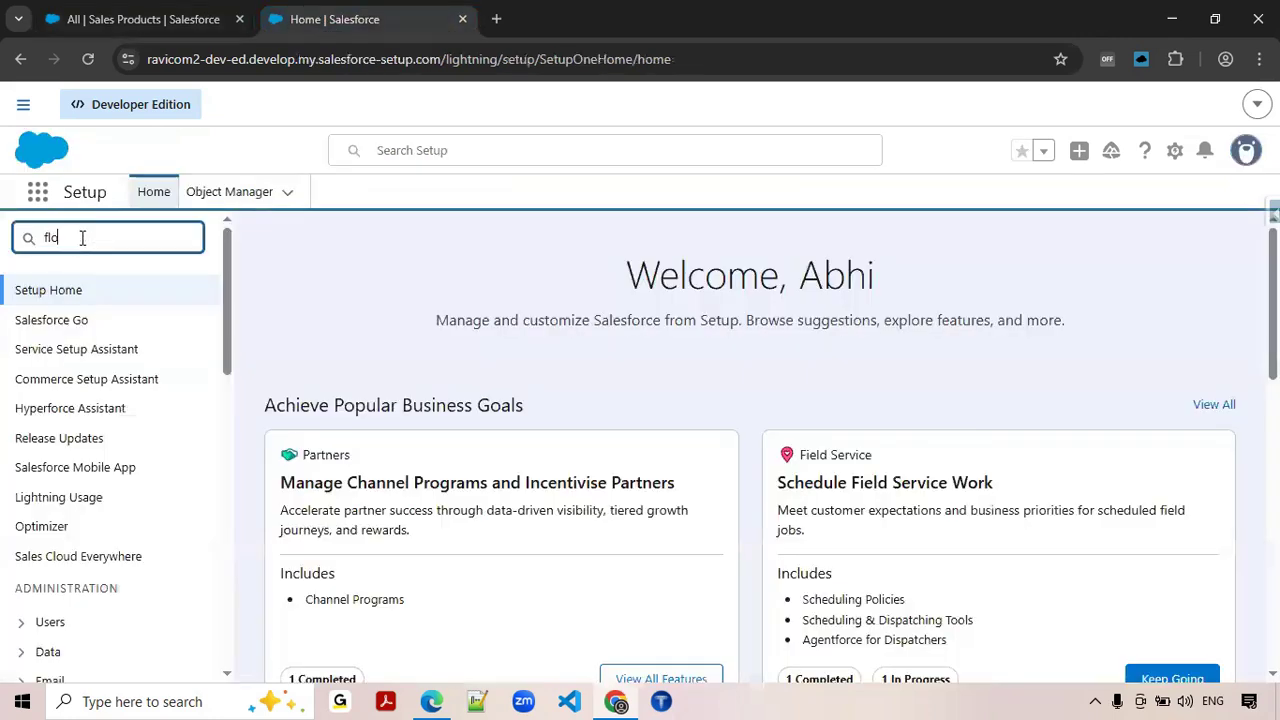
type("ws")
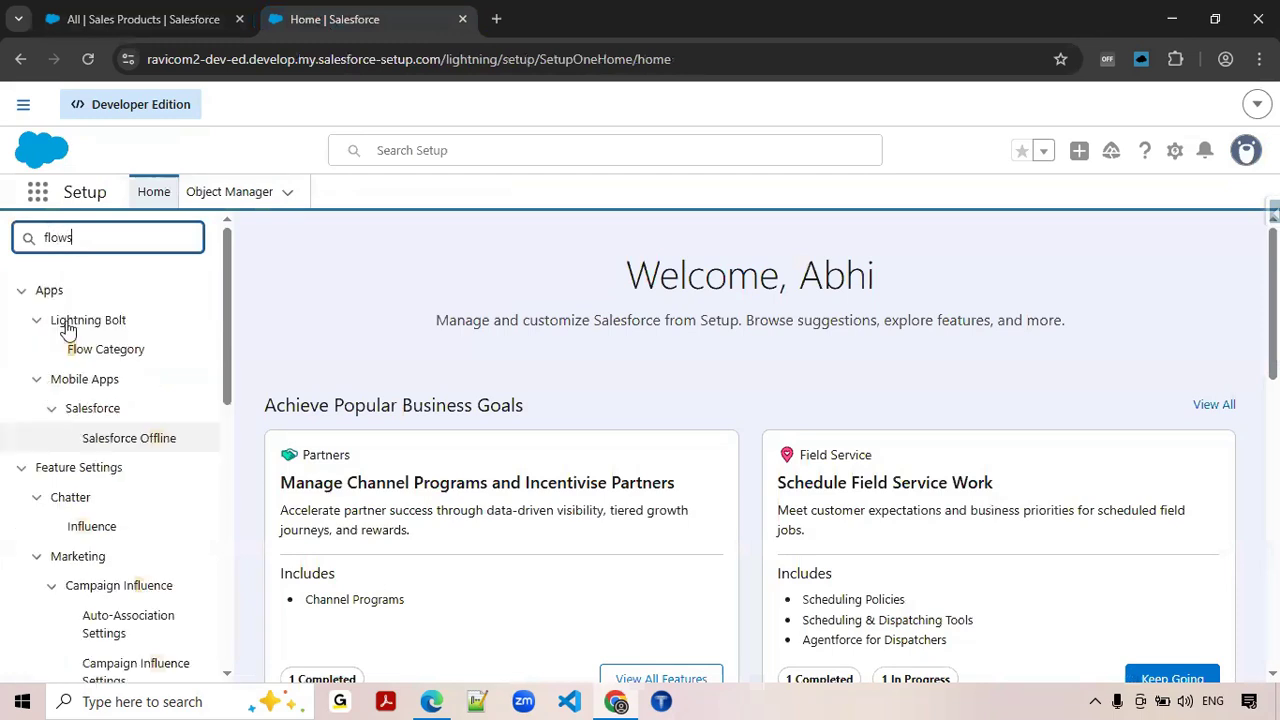
left_click(67, 321)
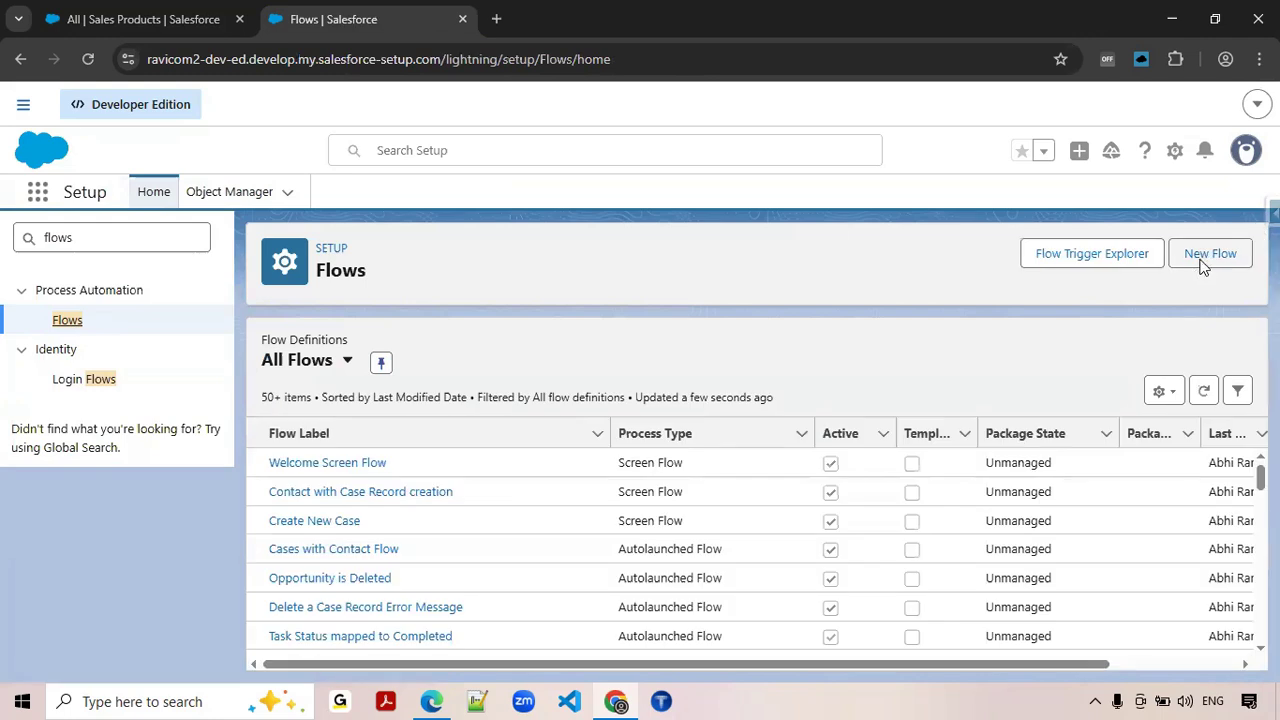
Step: Create a new automation of the type Screen Flow
left_click(1206, 256)
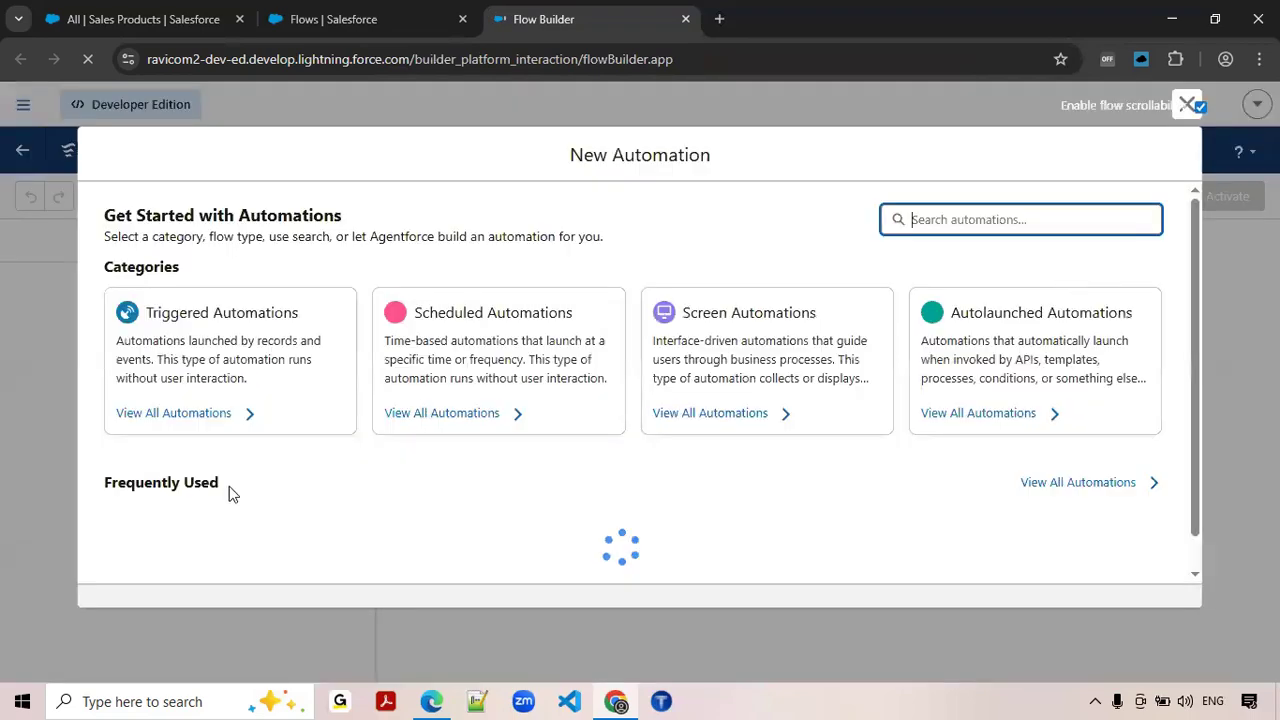
scroll(163, 476, "down", 1)
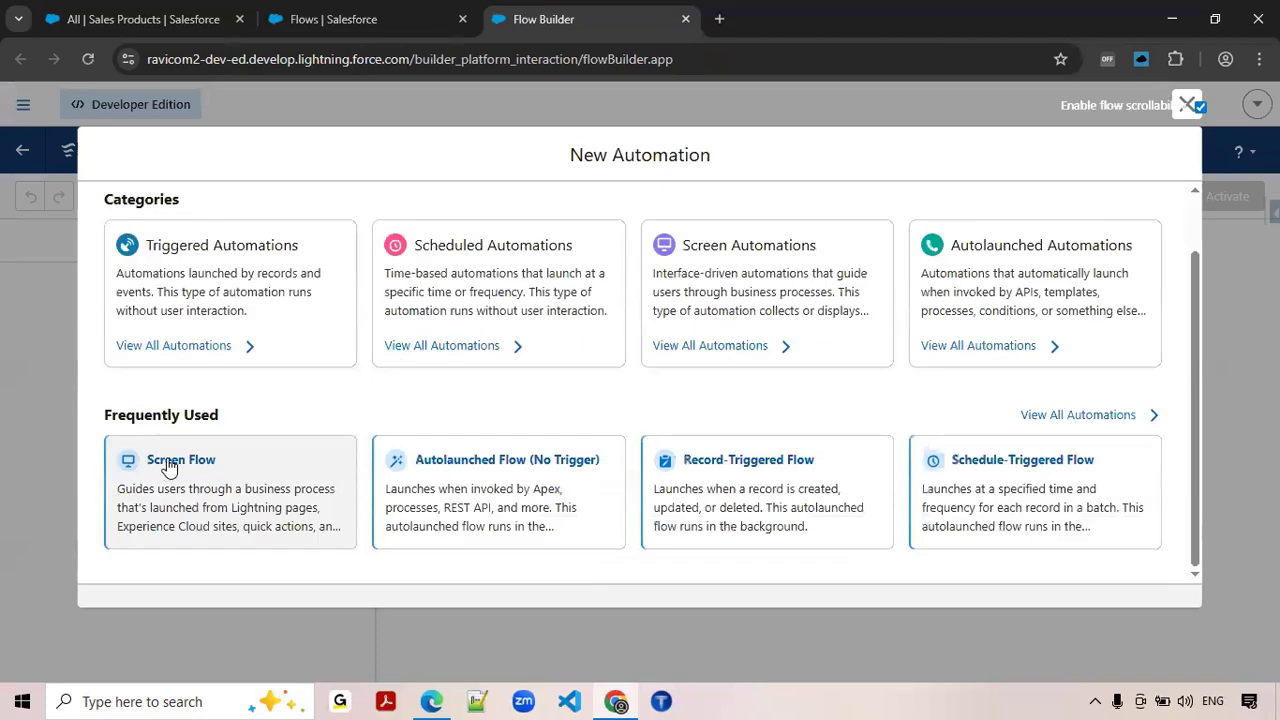
left_click(163, 456)
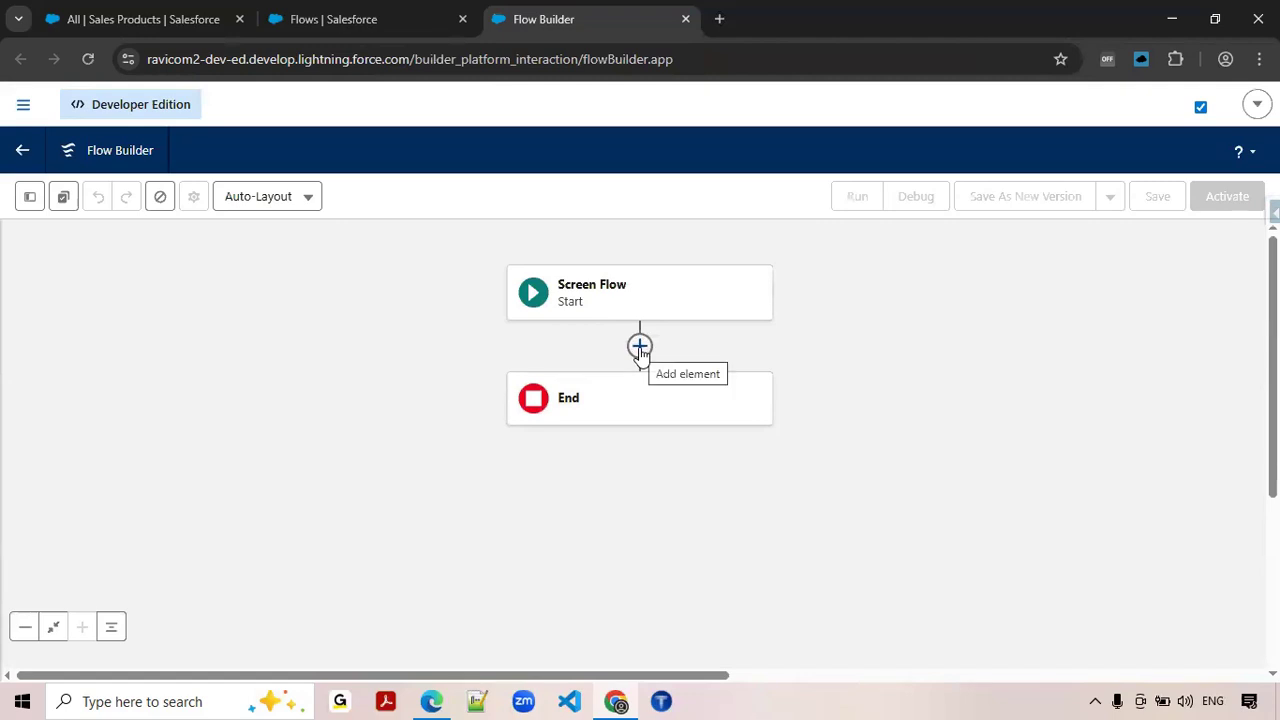
Step: Add a Get Records element after the flow's start and label it Get Sales Product Records
left_click(640, 348)
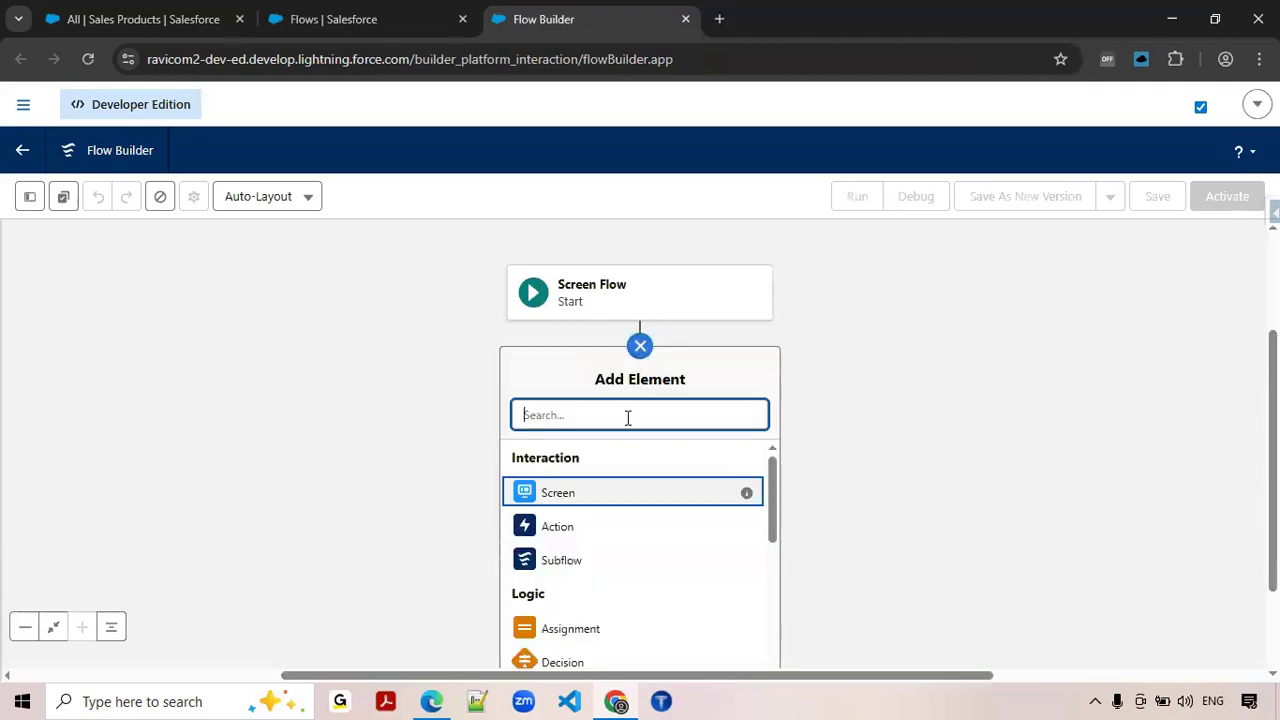
type("Get")
left_click(589, 458)
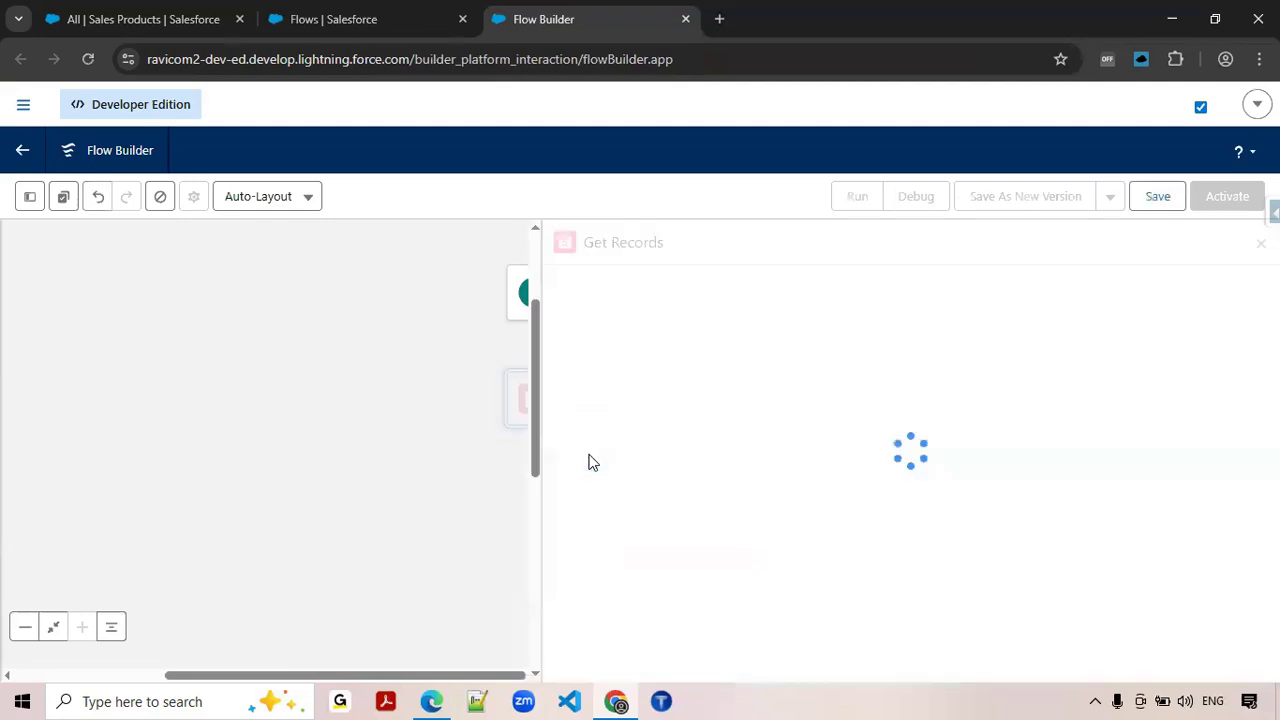
type("Get")
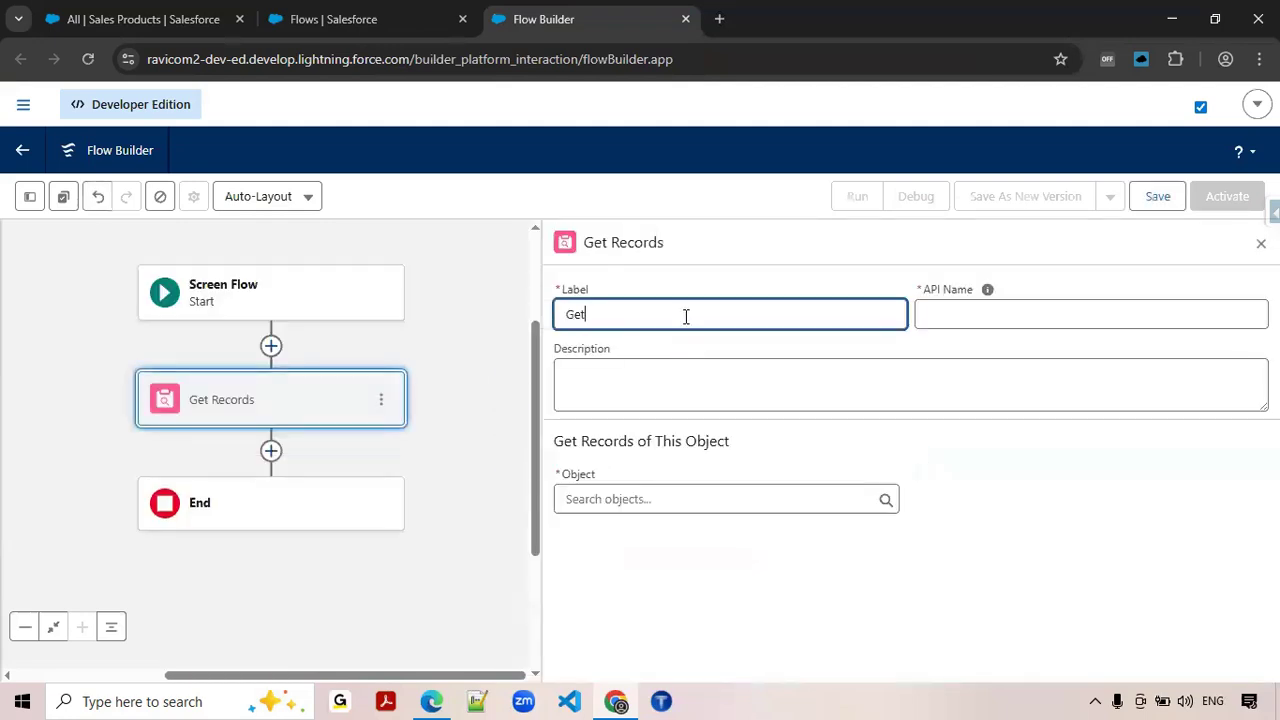
type(" Sales Product")
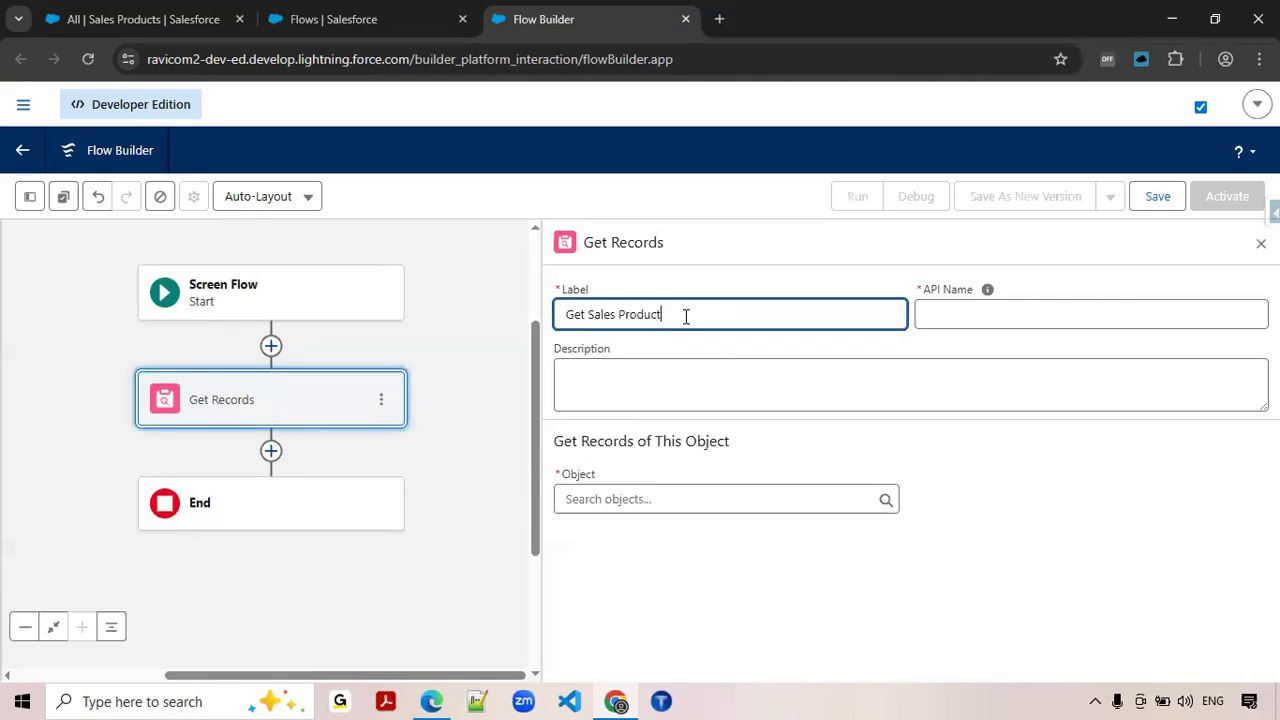
type(" Records")
key("Tab")
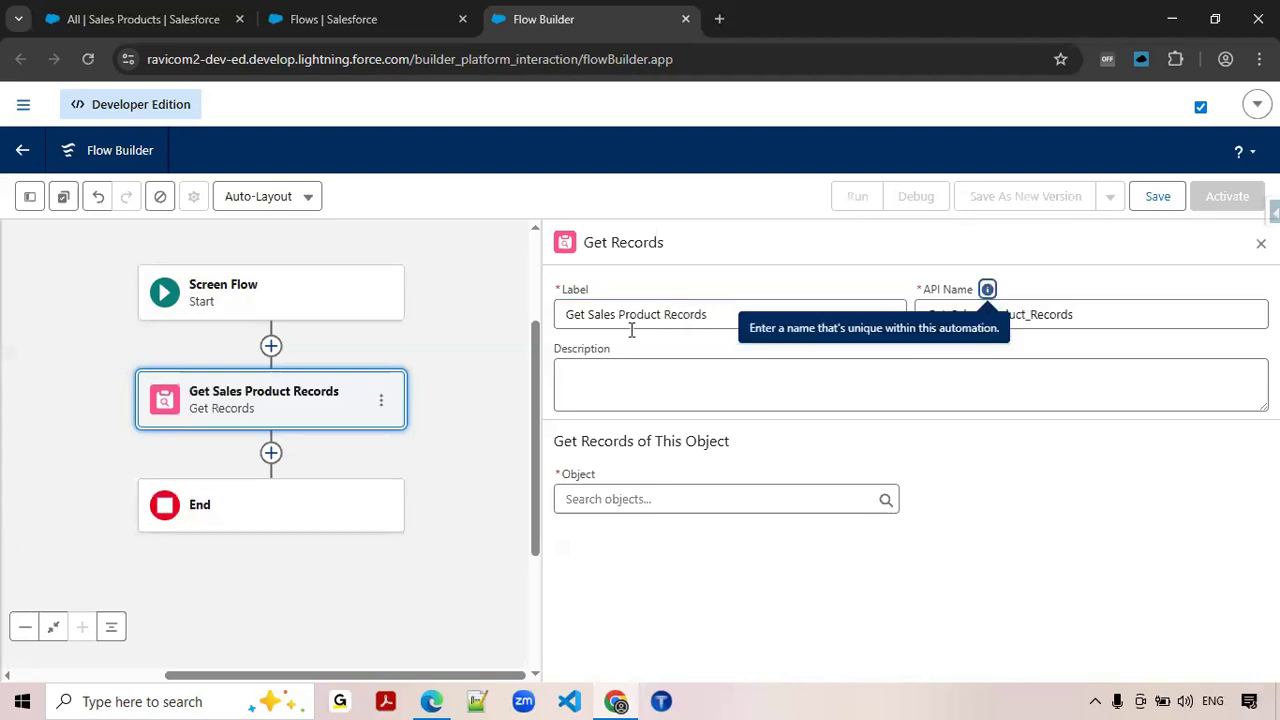
Step: Set the Get Records element's object to Sales Product
left_click(601, 497)
type("sales")
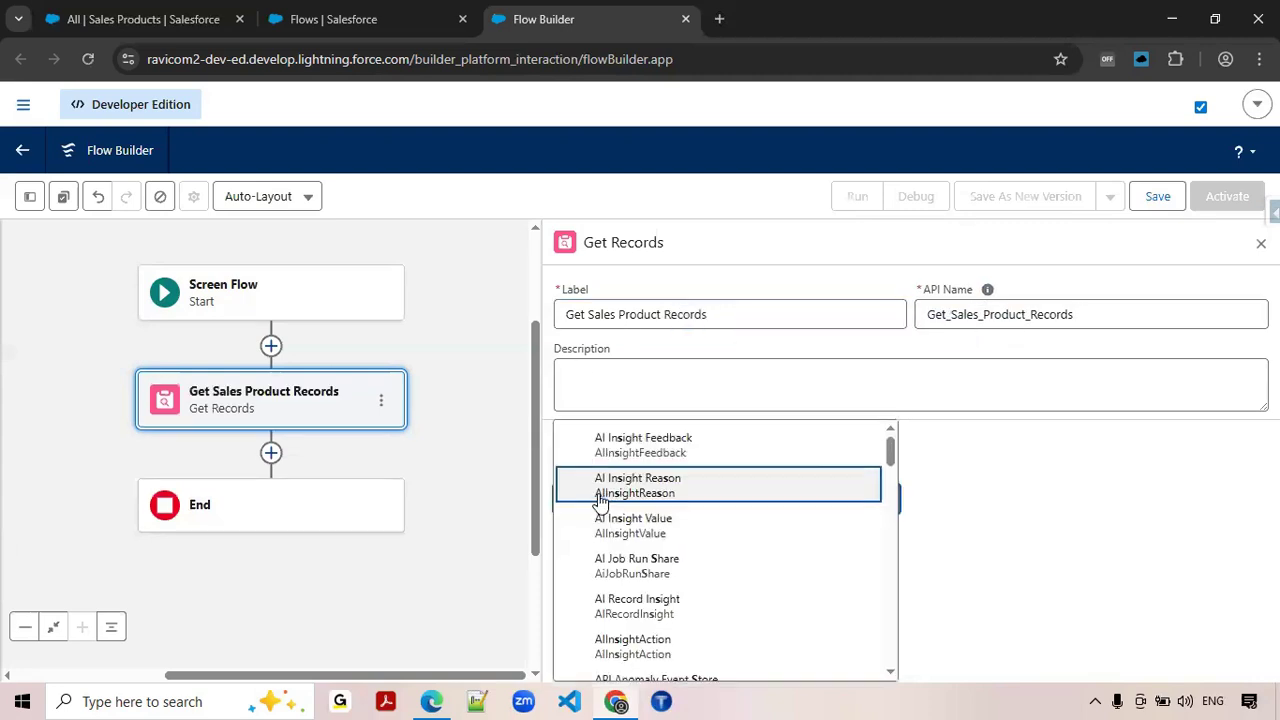
type("e")
key("BackSpace")
key("BackSpace")
type("s")
key("BackSpace")
key("BackSpace")
key("BackSpace")
key("BackSpace")
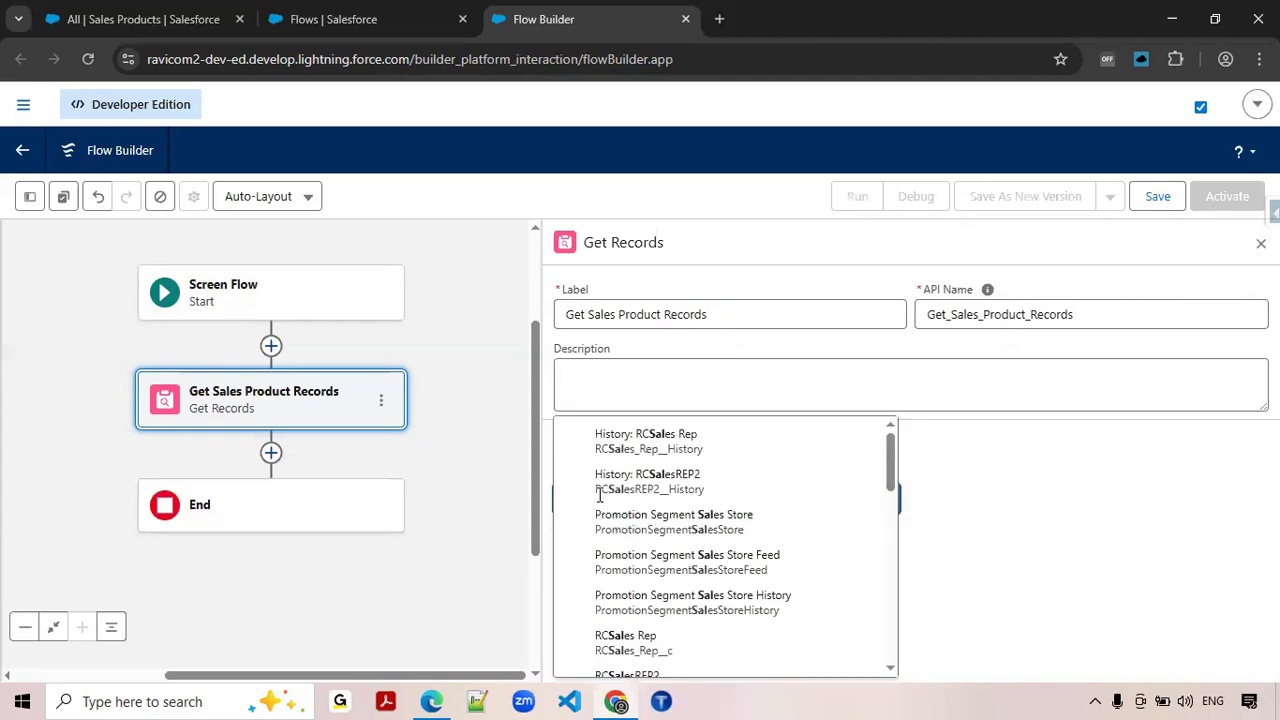
type("Sales Pro")
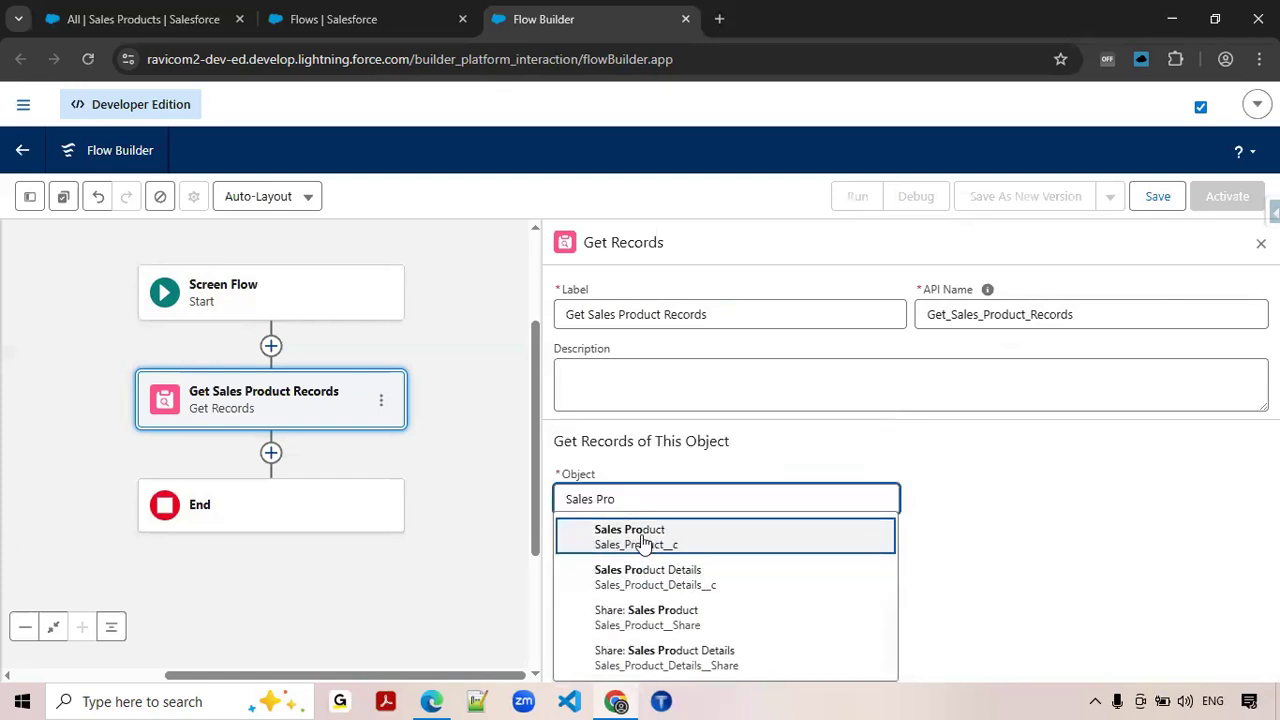
left_click(643, 541)
Step: Set the Get Records element to store all records
scroll(783, 491, "down", 2)
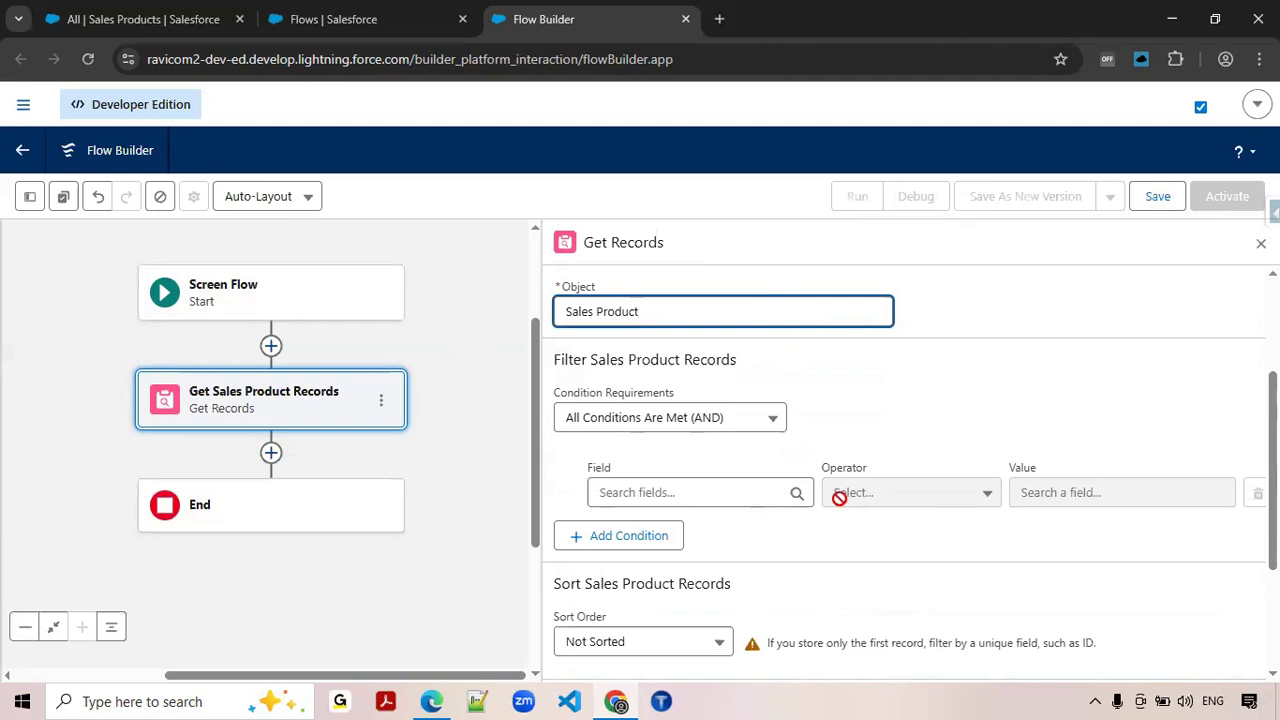
scroll(770, 490, "down", 2)
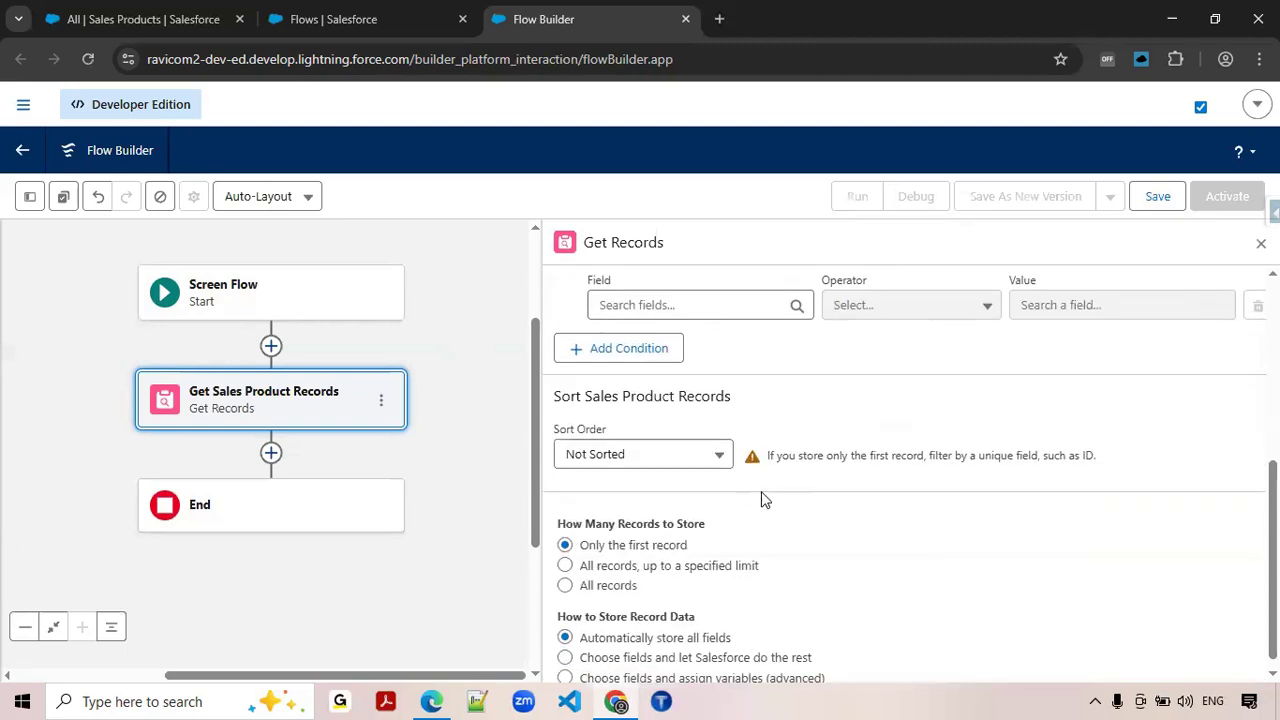
left_click(603, 578)
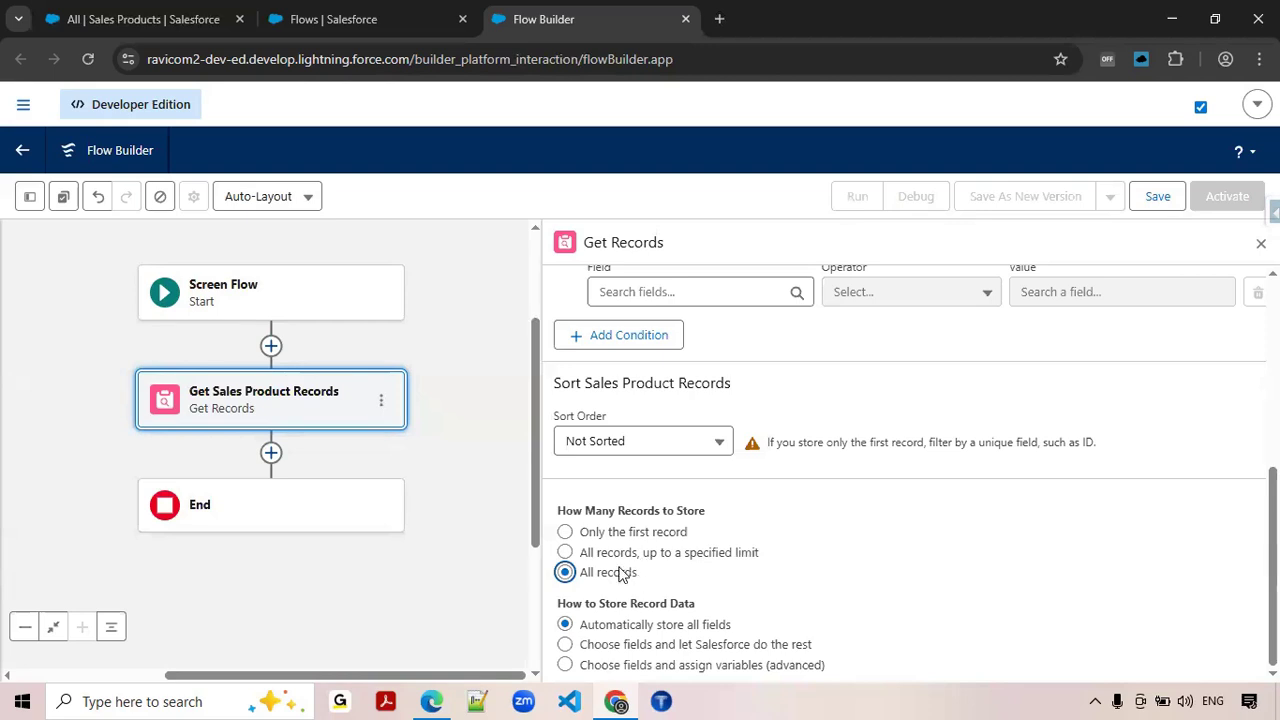
Step: Set the Get Sales Product Records element's condition requirements to None—Get All Sales Product Records and close its settings
left_click(1261, 243)
left_click_drag(586, 466, 886, 426)
left_click(578, 370)
scroll(736, 516, "down", 3)
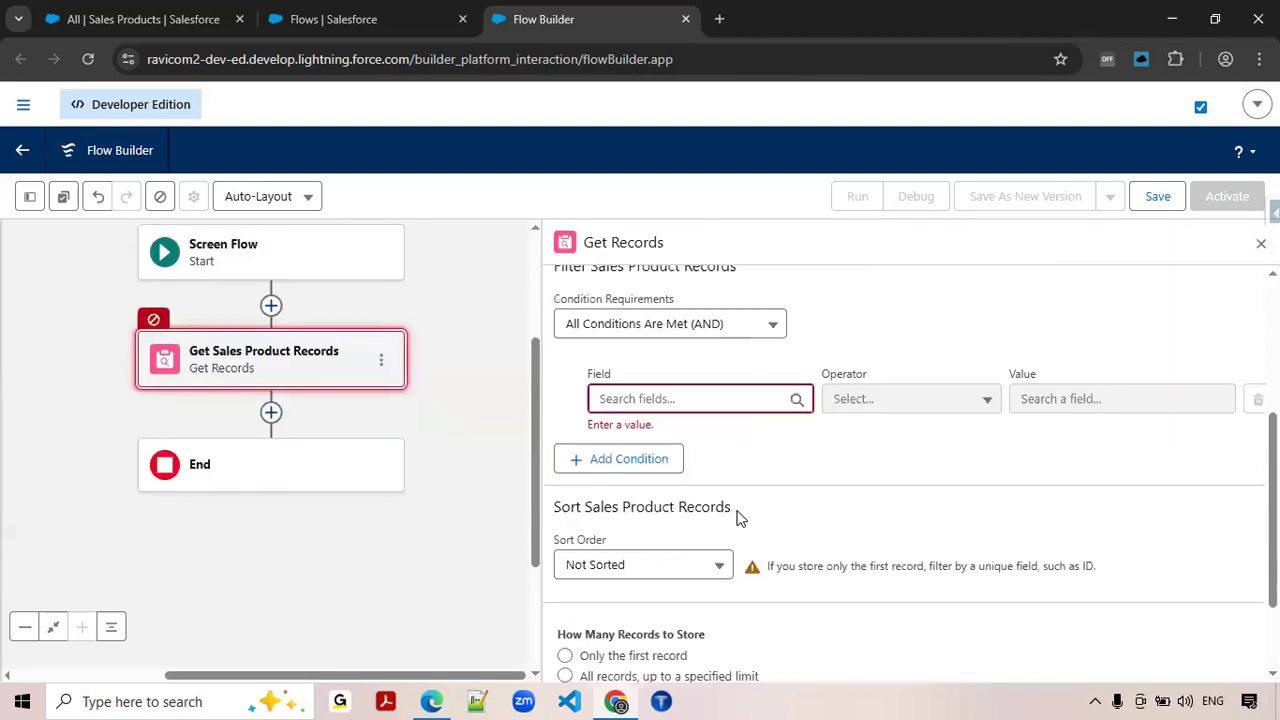
left_click(768, 326)
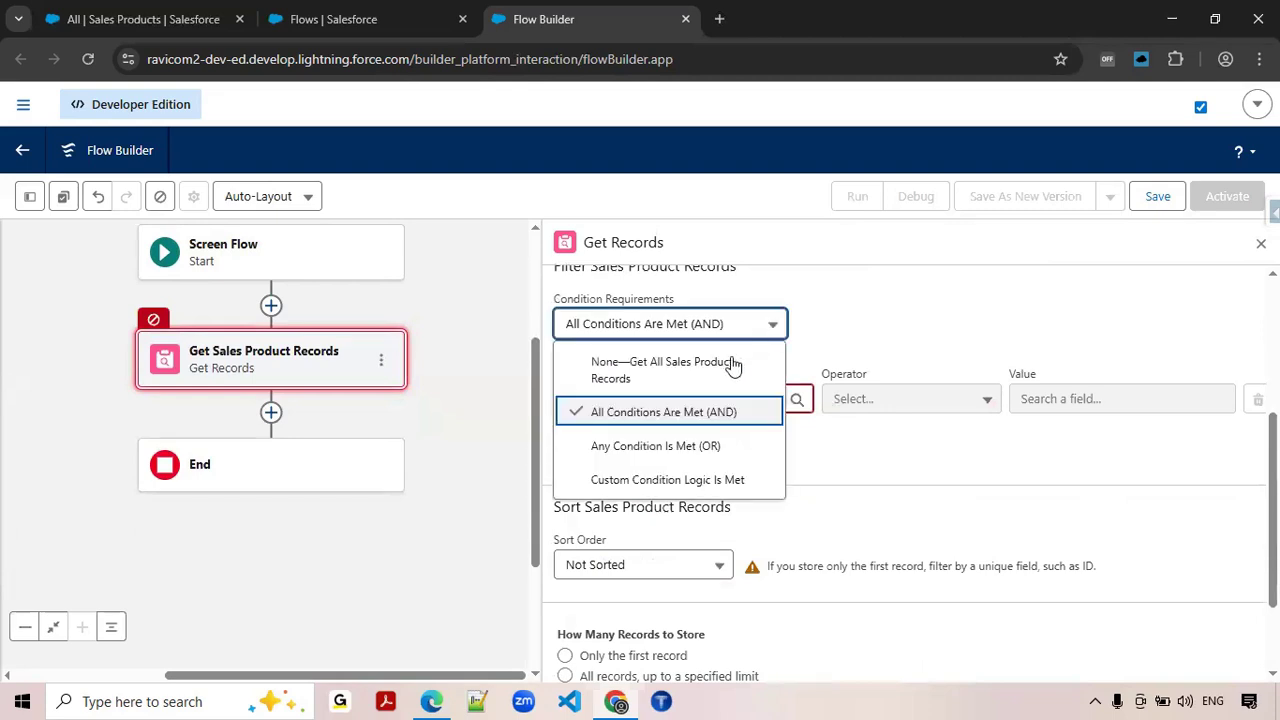
left_click(733, 367)
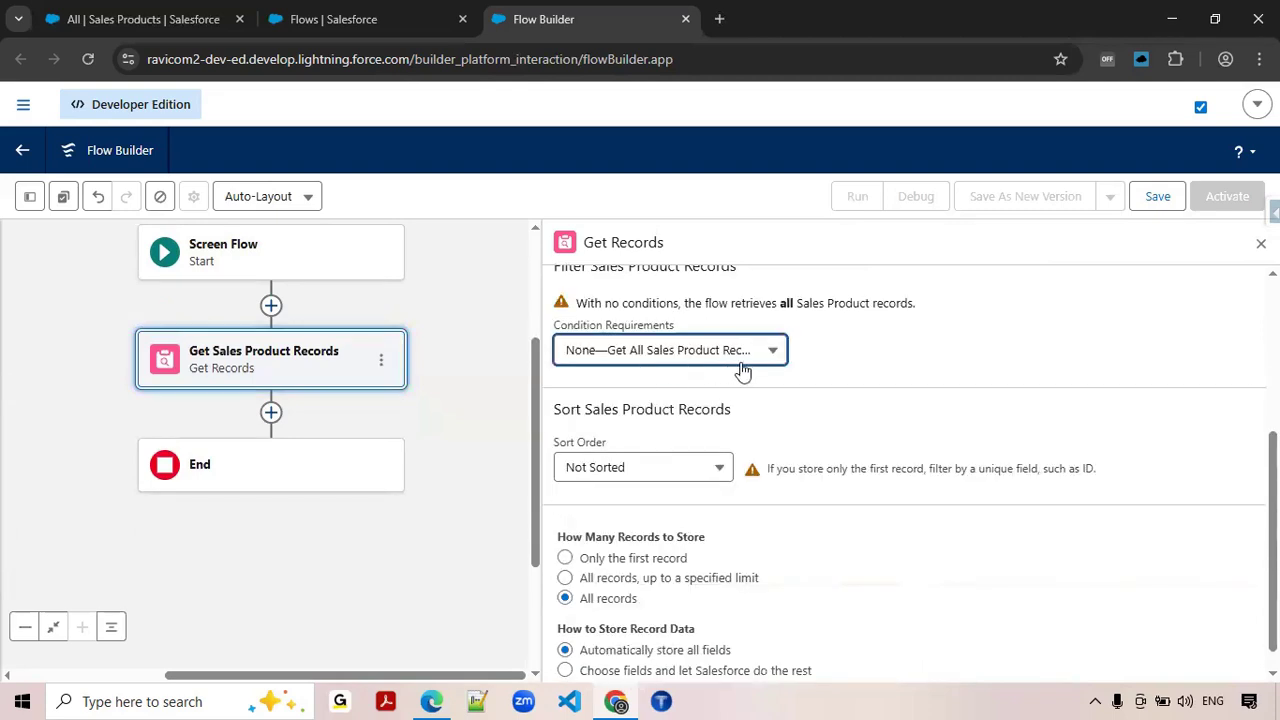
left_click(484, 412)
left_click(1261, 243)
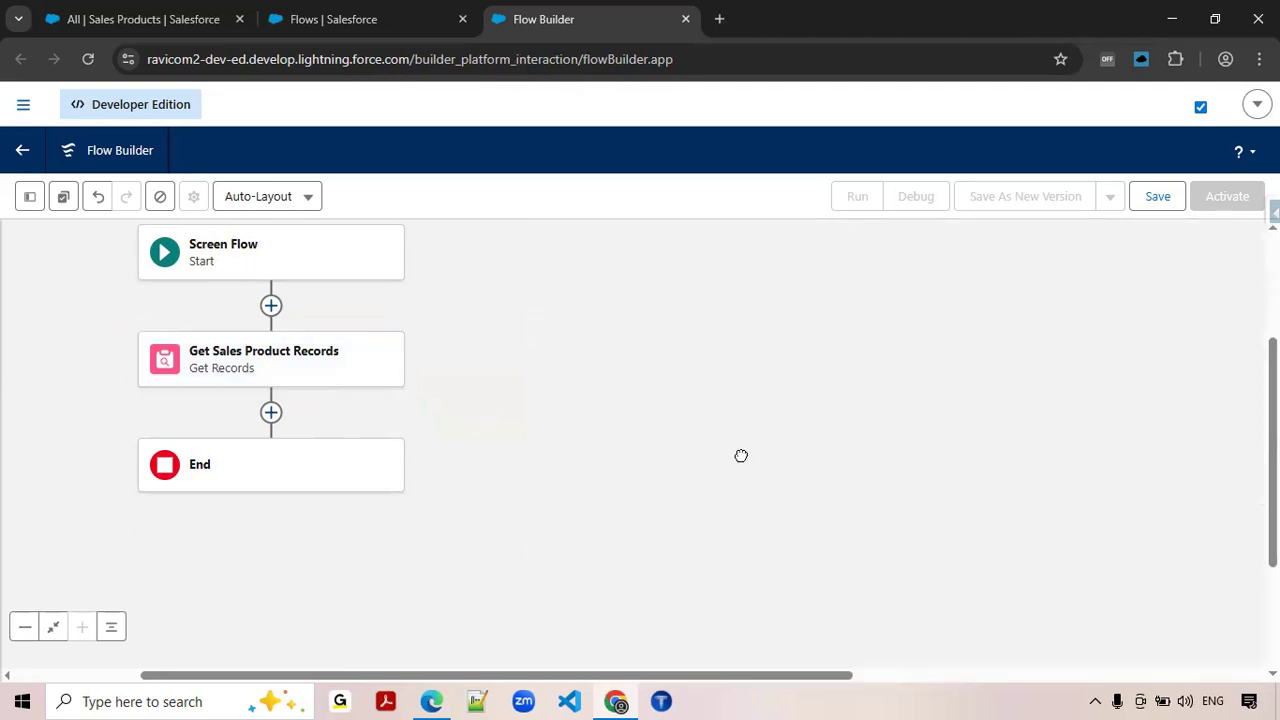
Step: Add a Screen element after Get Sales Product Records and label it Display Sales Products
left_click(510, 388)
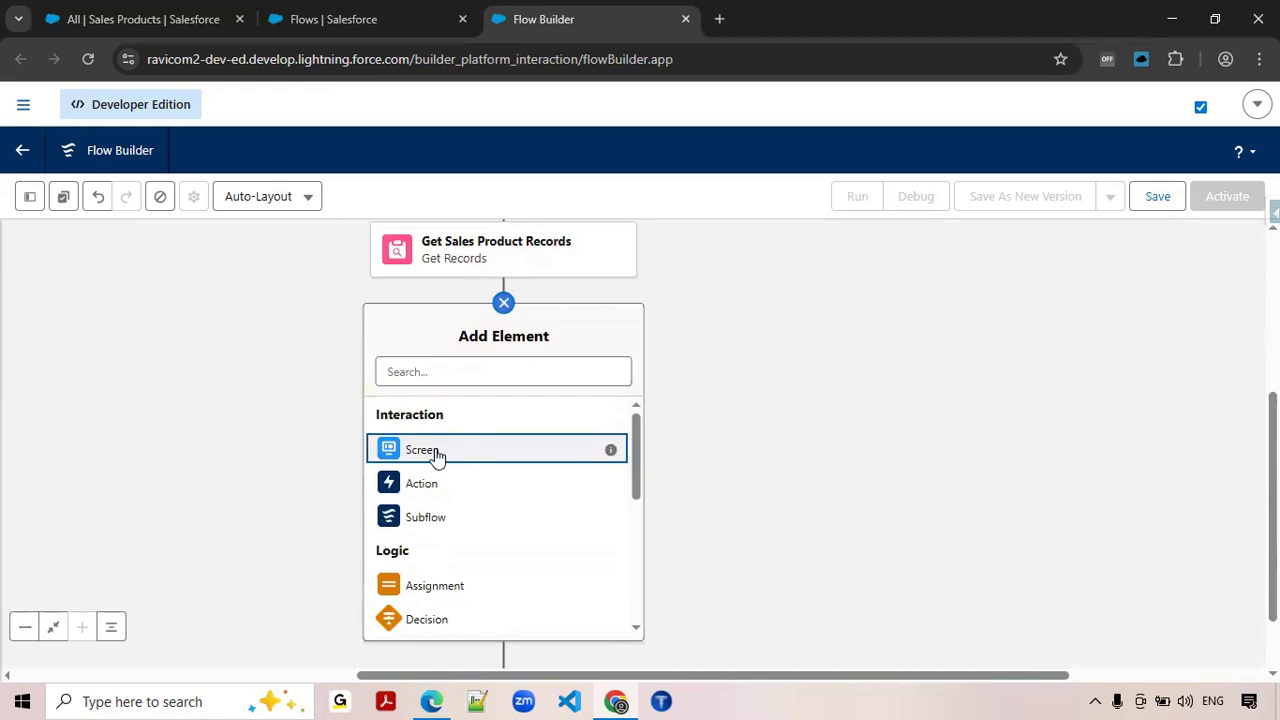
left_click(437, 454)
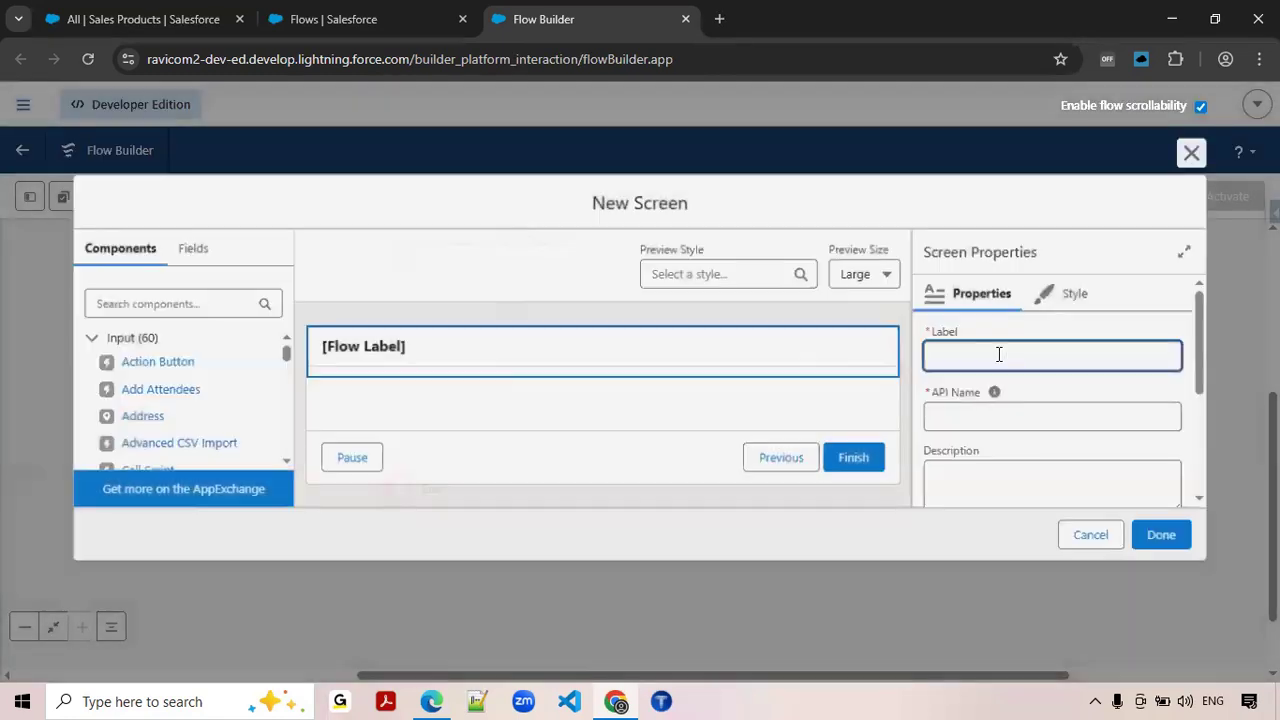
type("Disp")
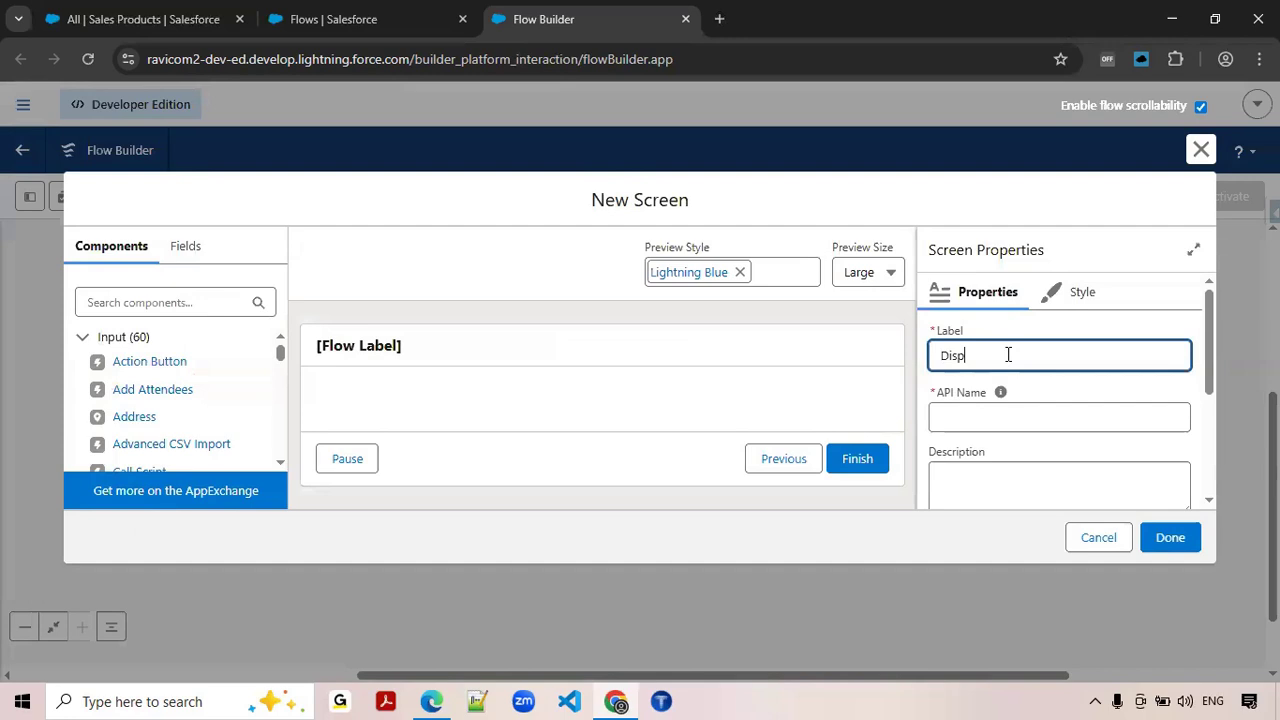
type("lay Sales Products")
key("Tab")
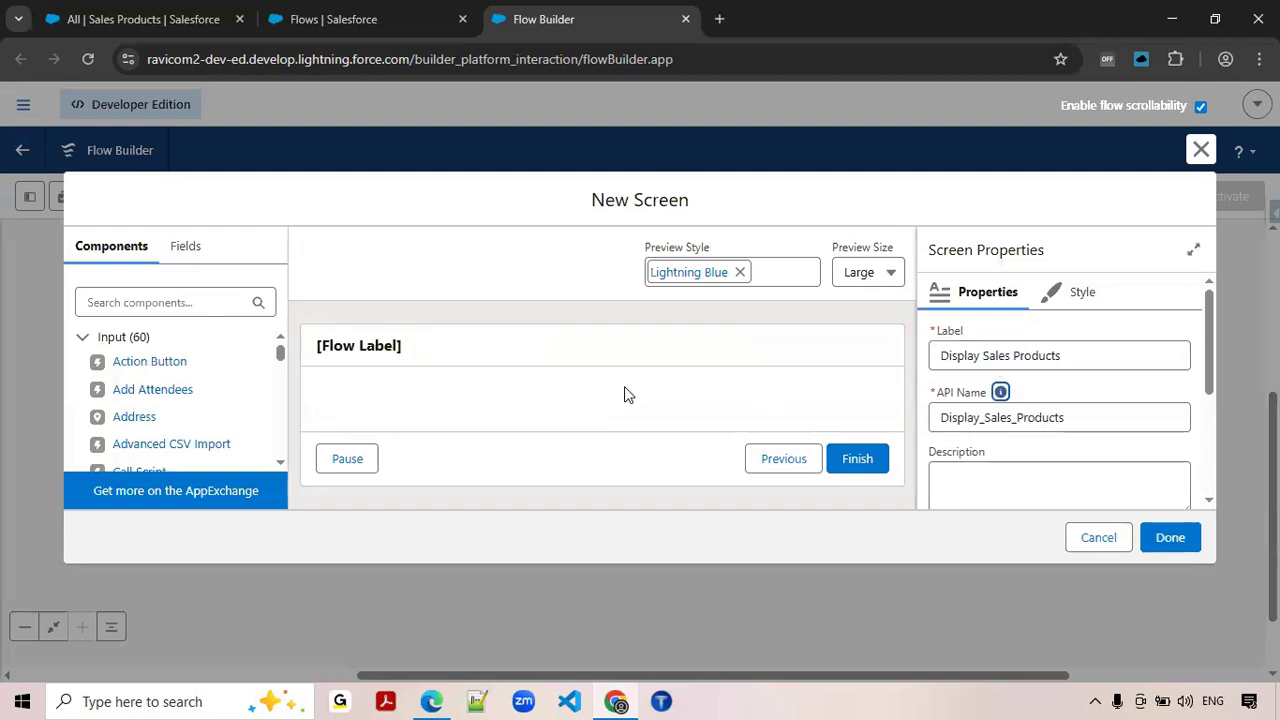
Step: Add a Data Table component to the screen and set its API name to salesProductDatatable
left_click(186, 310)
type("data")
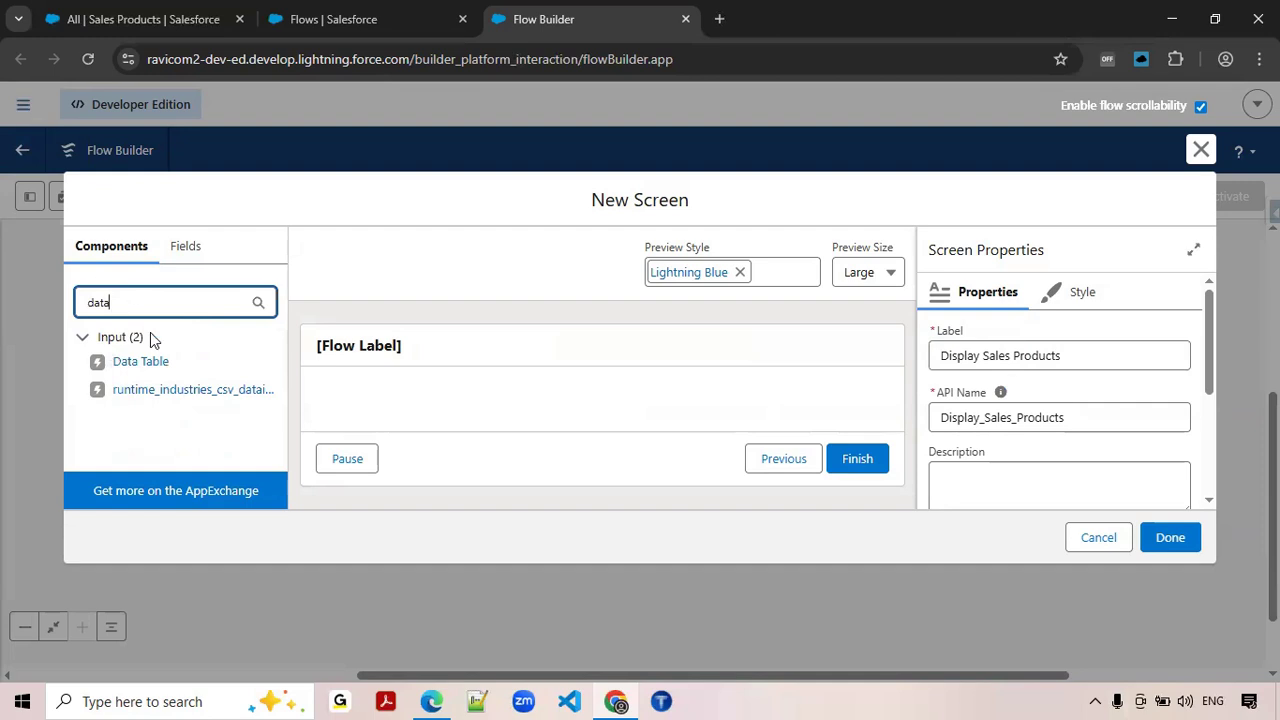
left_click_drag(141, 362, 438, 417)
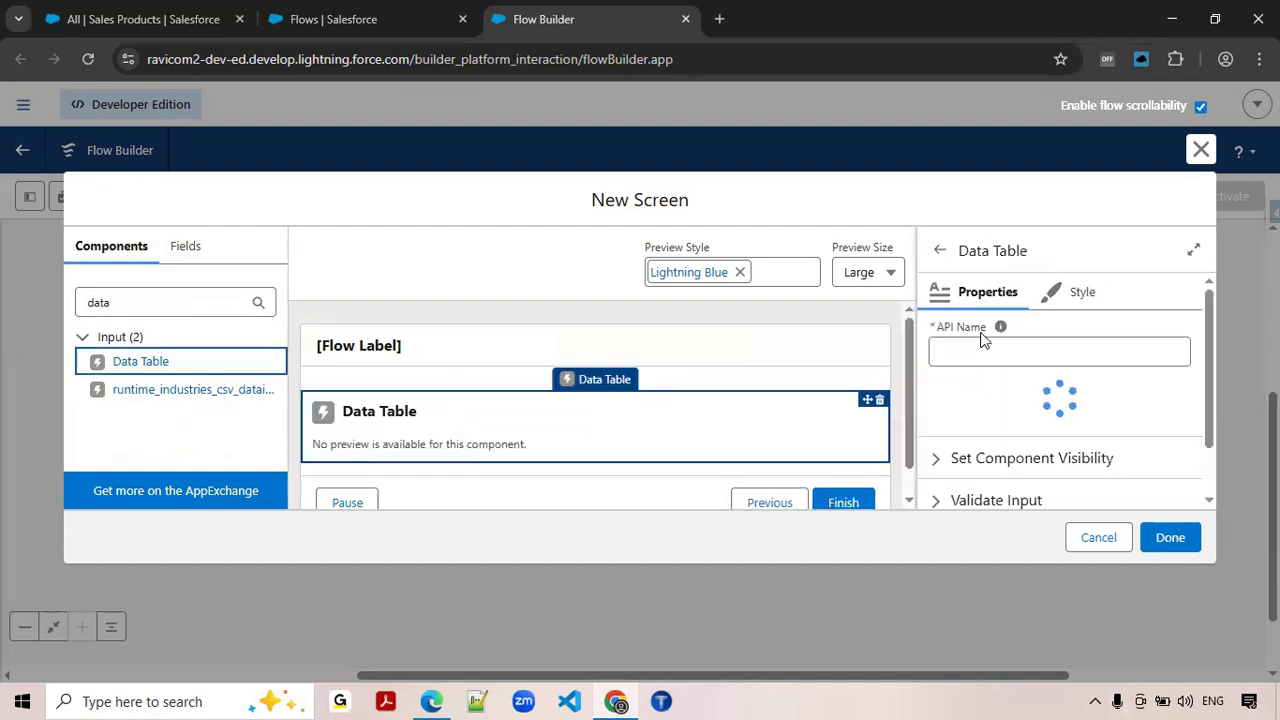
left_click(964, 352)
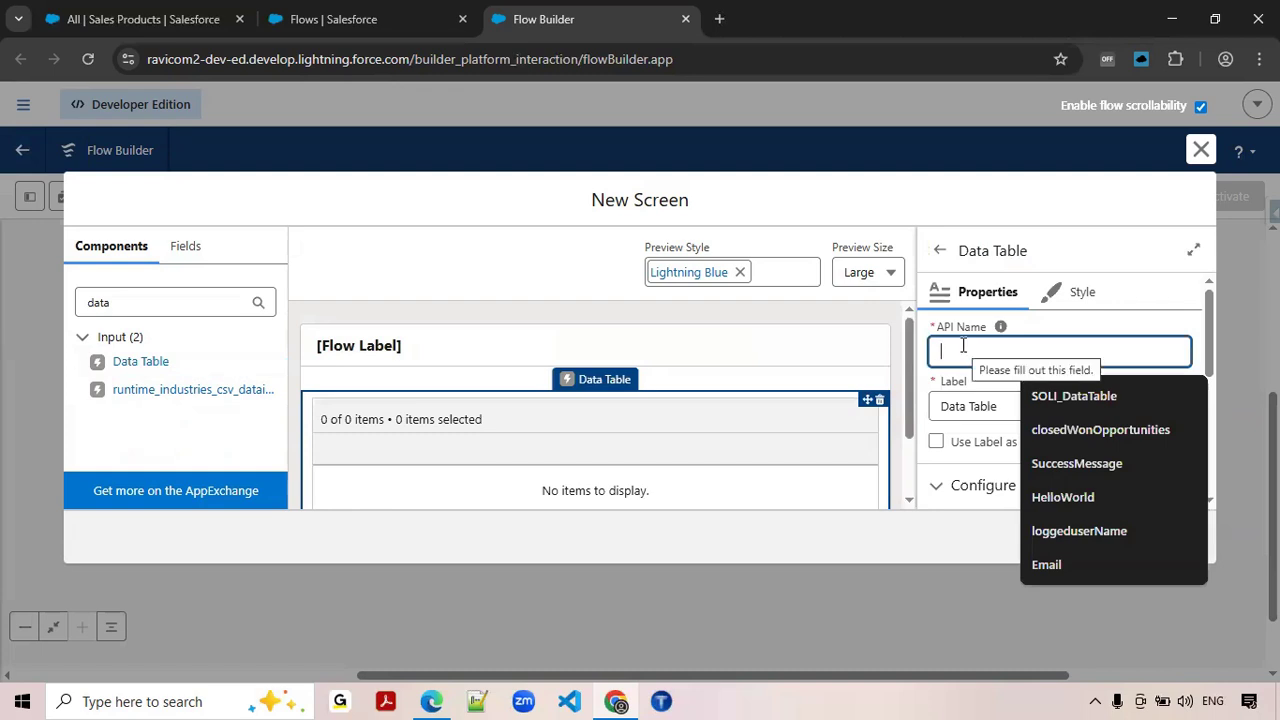
type("sales")
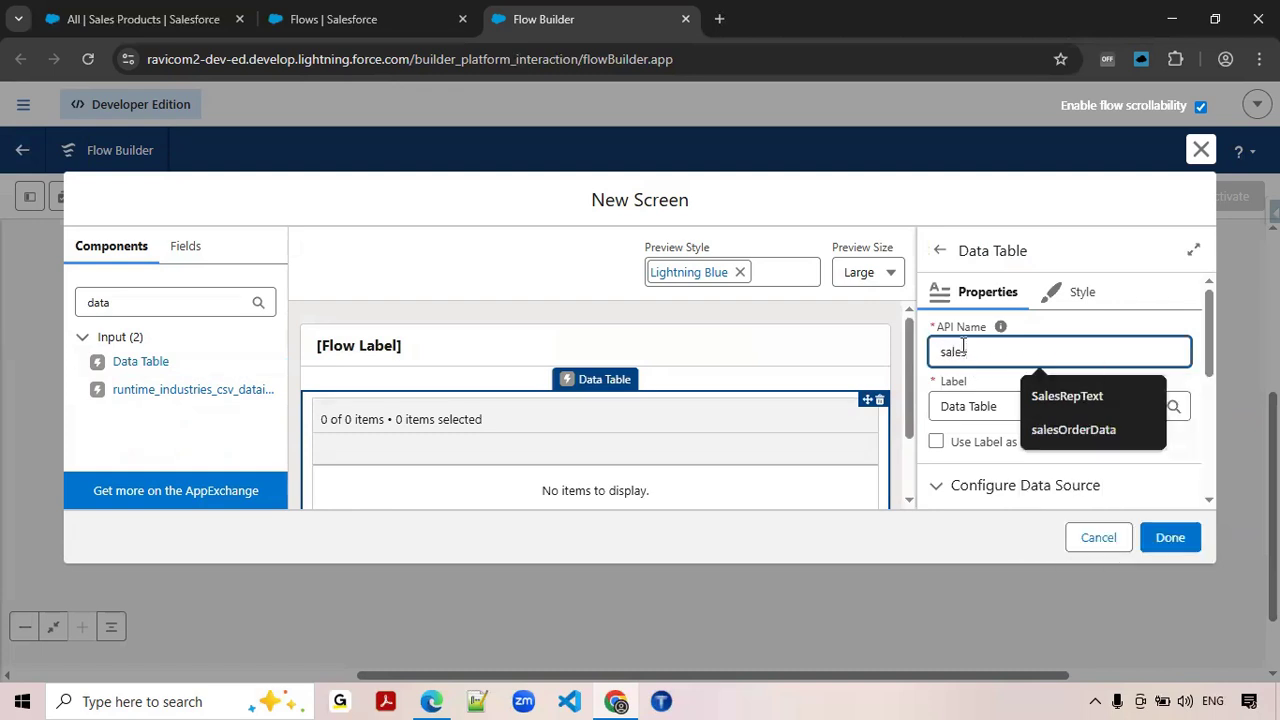
type("ProductDatatable")
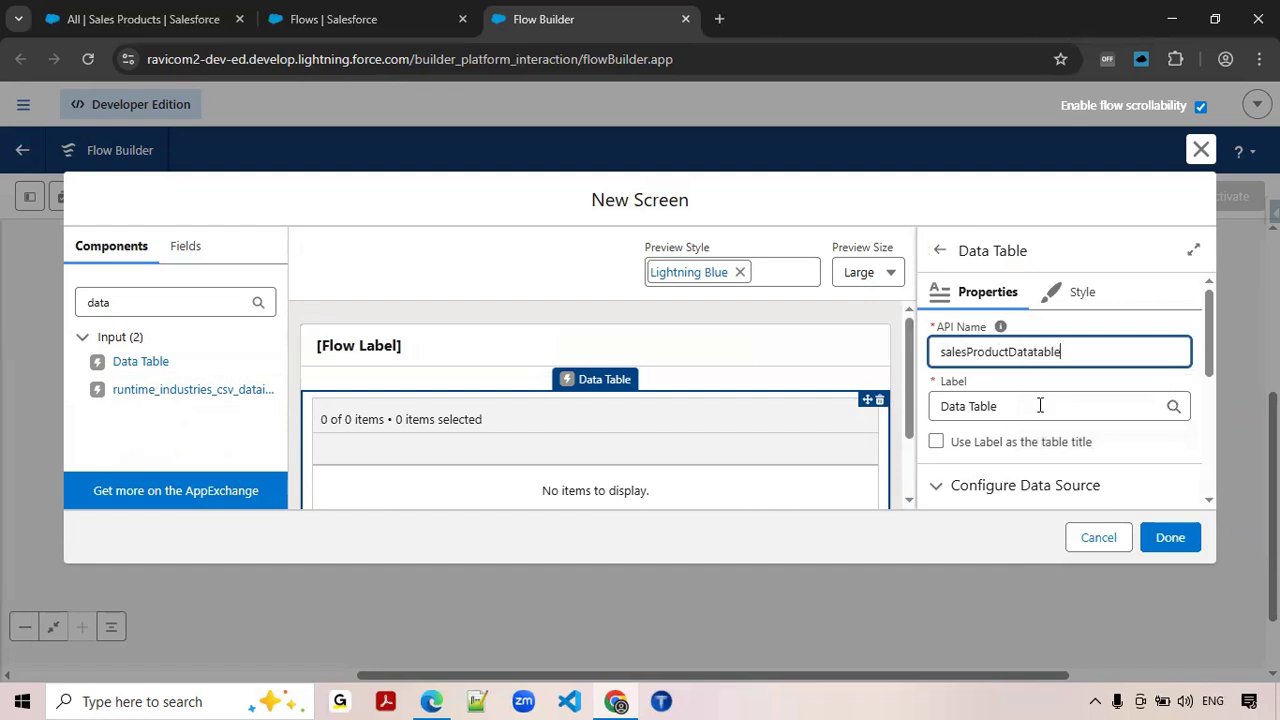
Step: Label the data table Sales Products and use the label as the table title
left_click(1040, 405)
type("Sales Products")
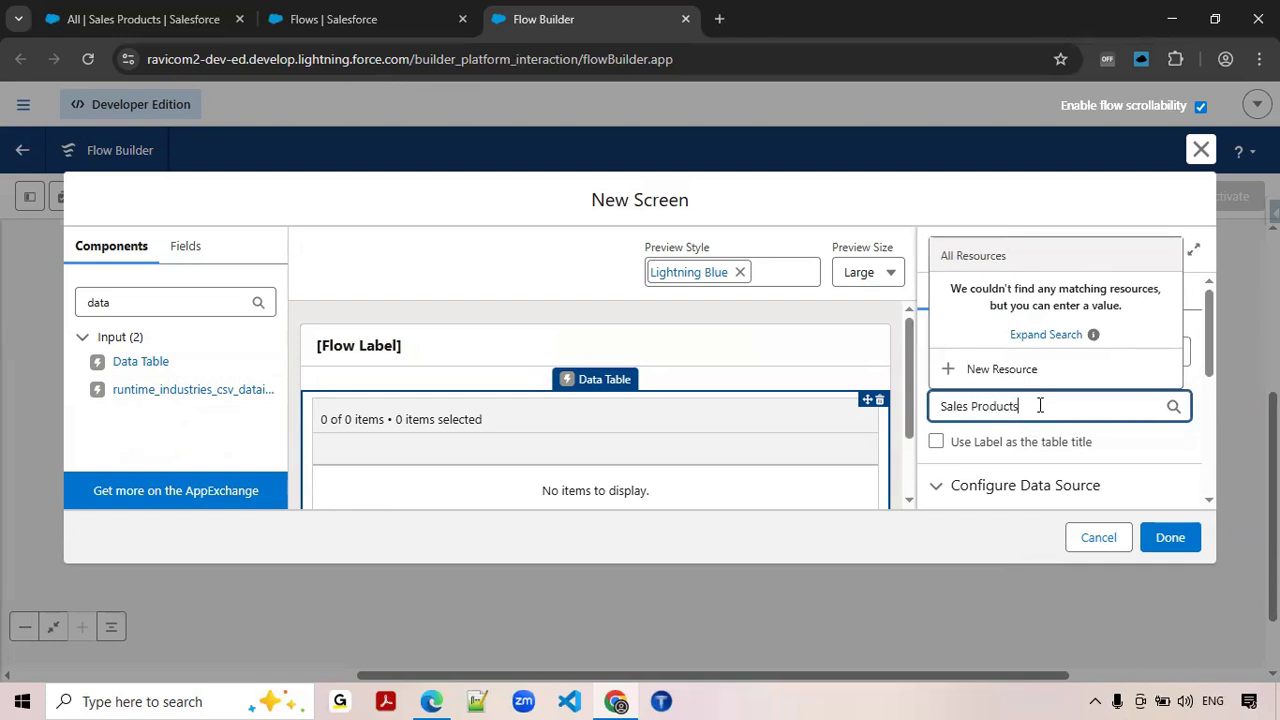
left_click(623, 428)
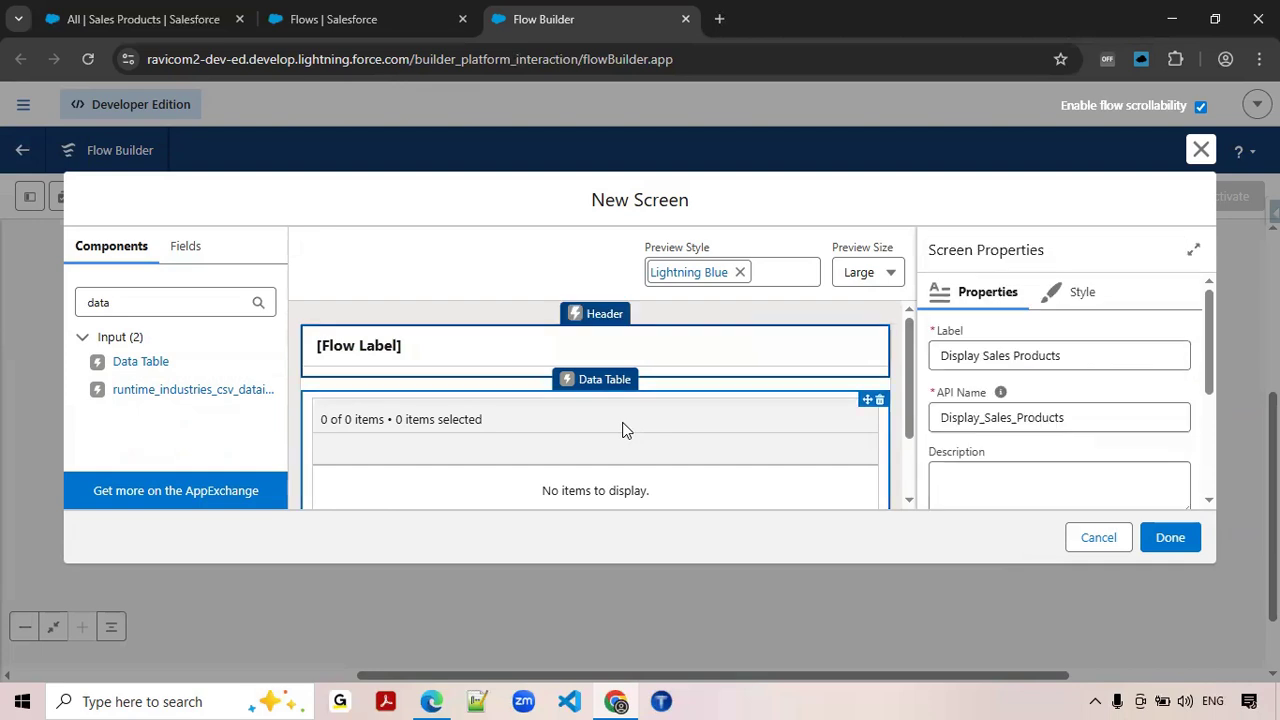
scroll(1100, 440, "down", 1)
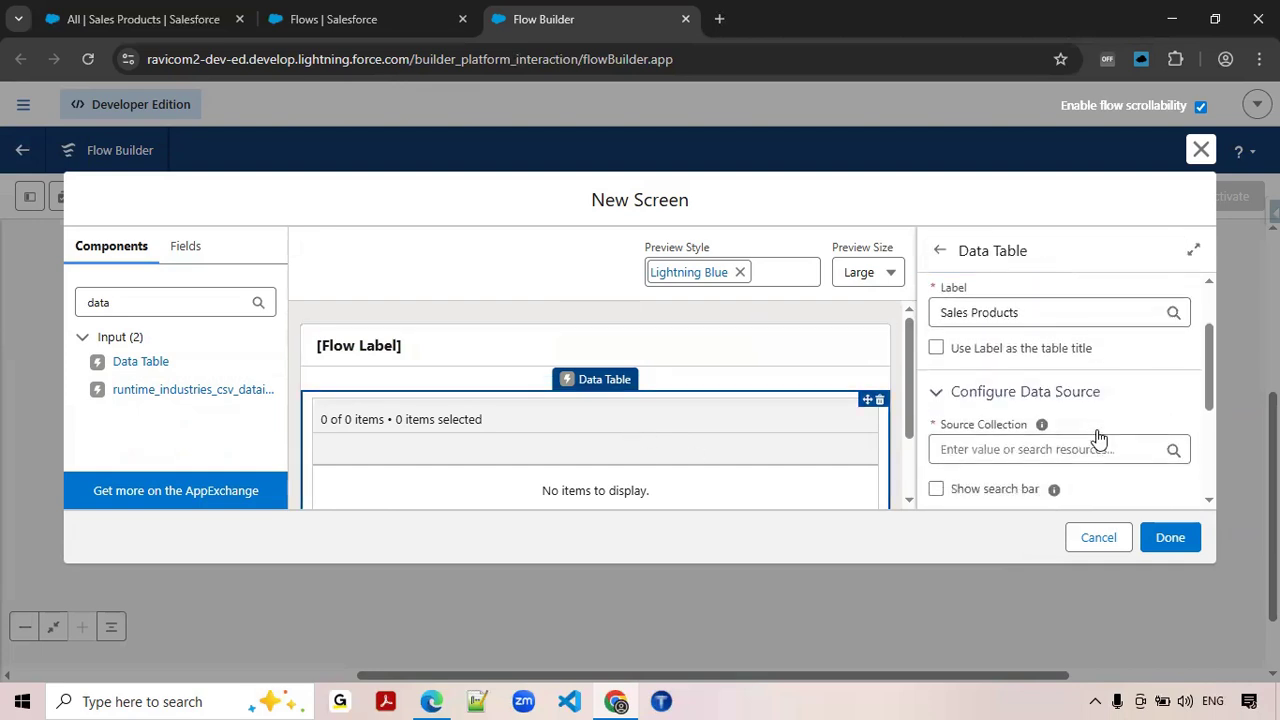
left_click(937, 349)
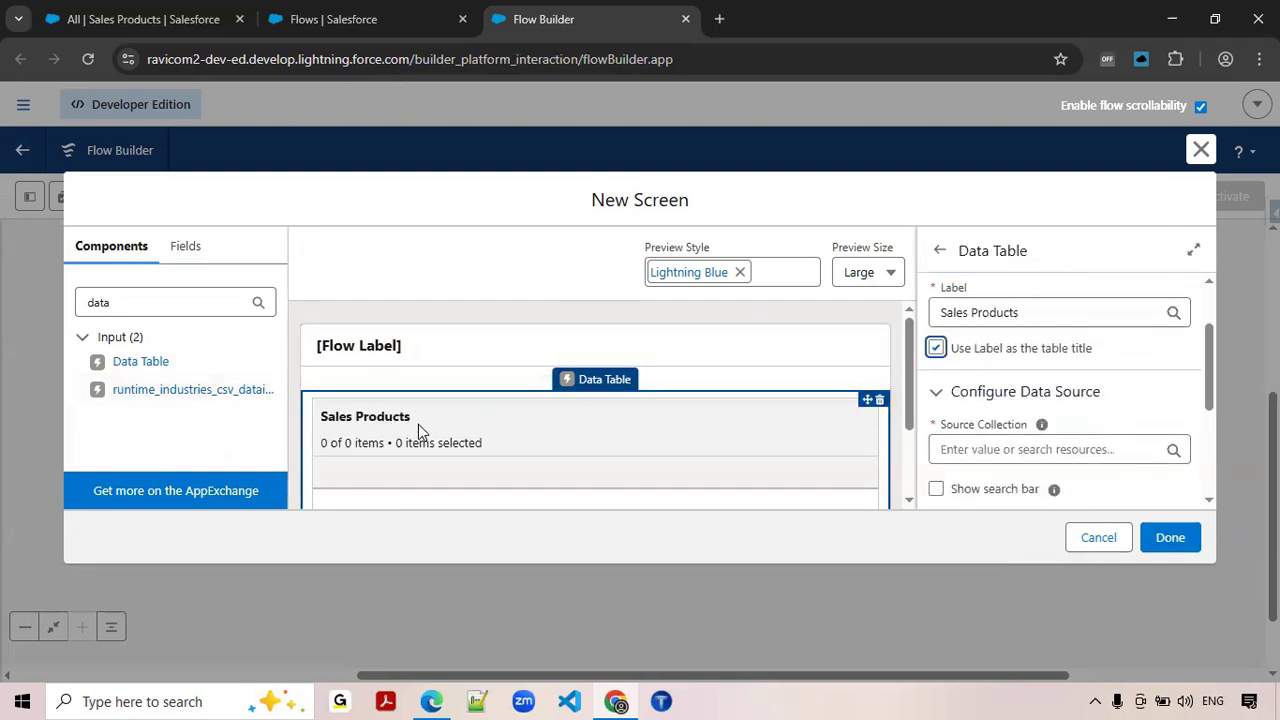
Step: Review the data table's row selection modes and its column configuration section
scroll(1037, 391, "down", 1)
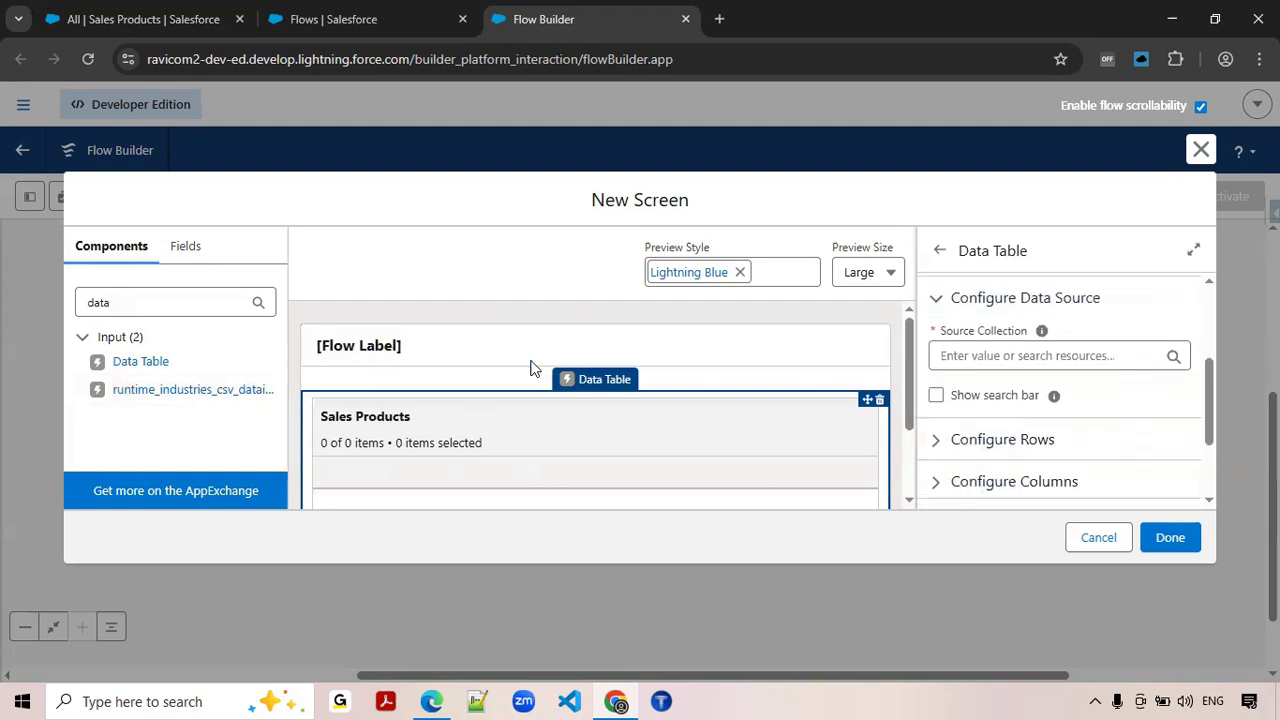
scroll(530, 367, "down", 1)
scroll(1020, 426, "down", 1)
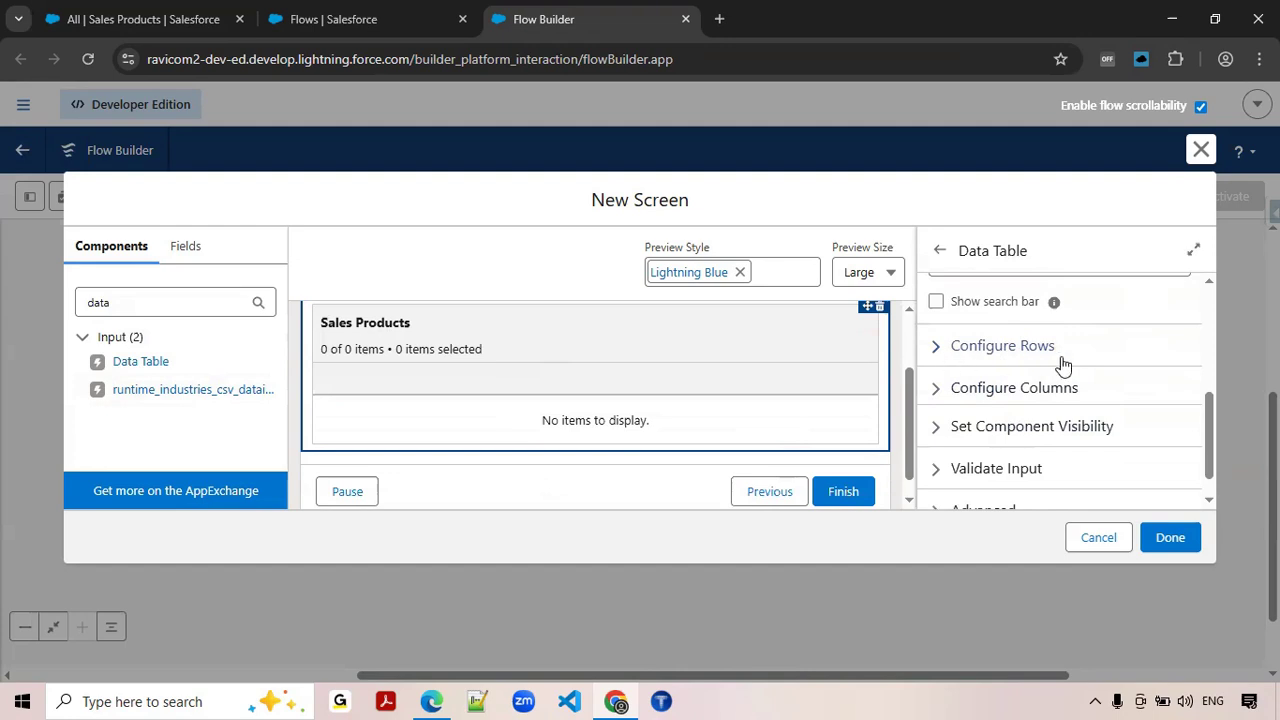
left_click(940, 348)
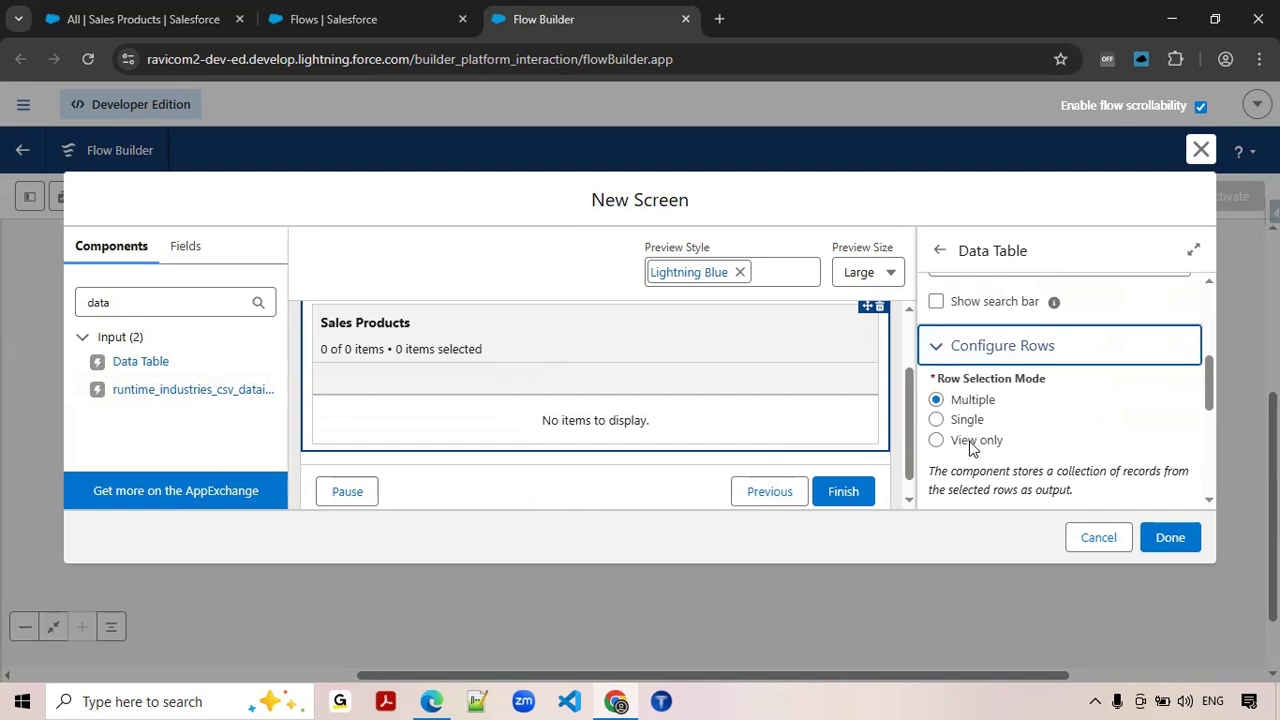
left_click(938, 350)
left_click(942, 390)
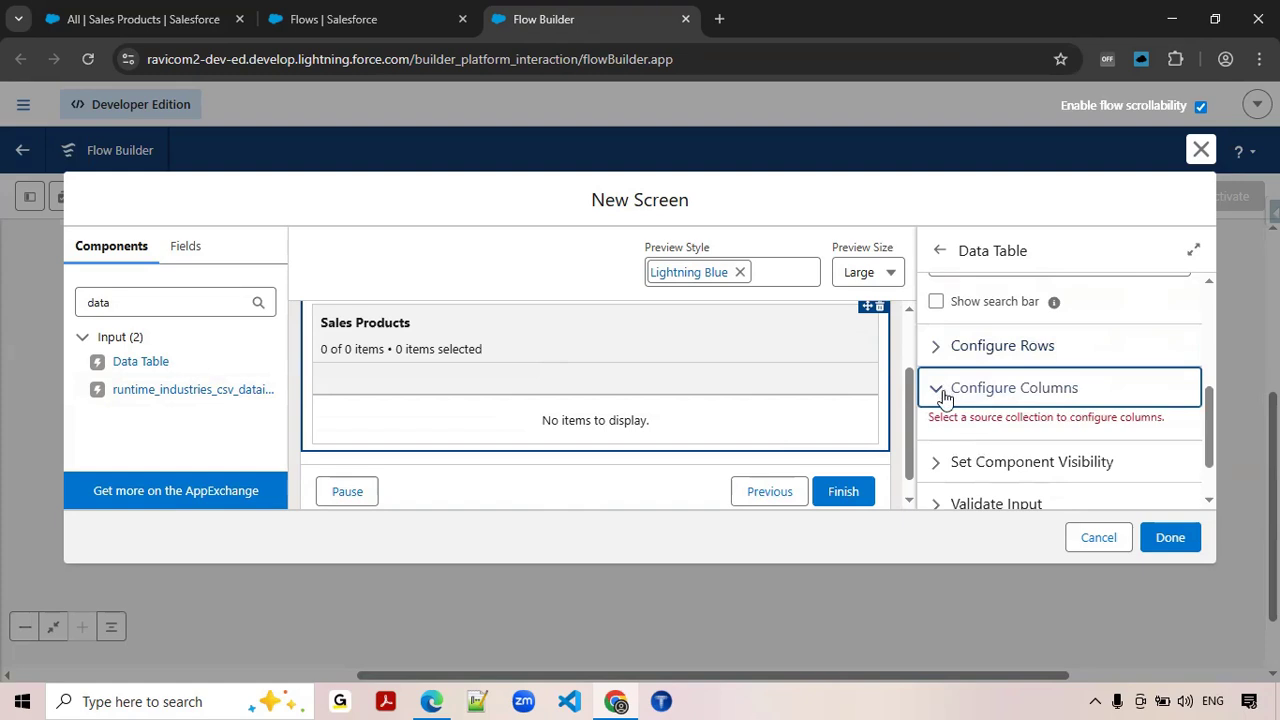
left_click(1008, 400)
left_click(1010, 401)
Step: Set the data table's source collection to Sales Products from Get Sales Product Records
scroll(1012, 400, "up", 2)
scroll(1012, 400, "down", 1)
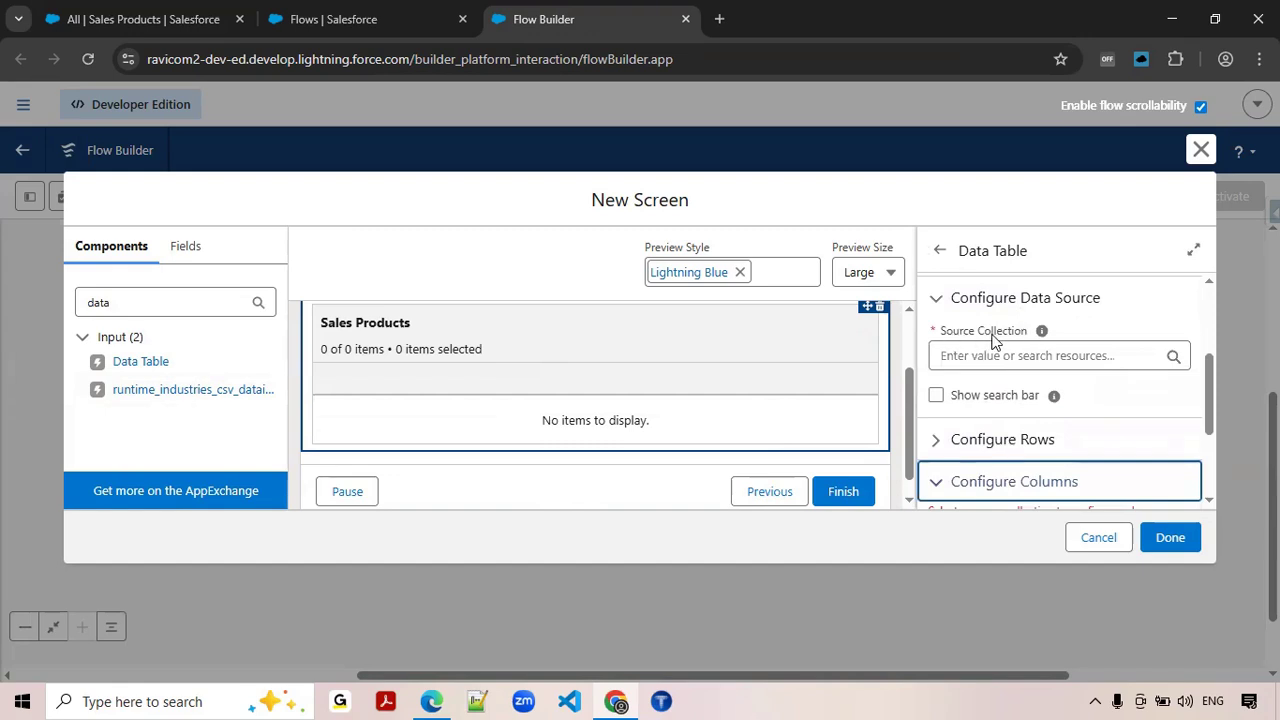
left_click(995, 357)
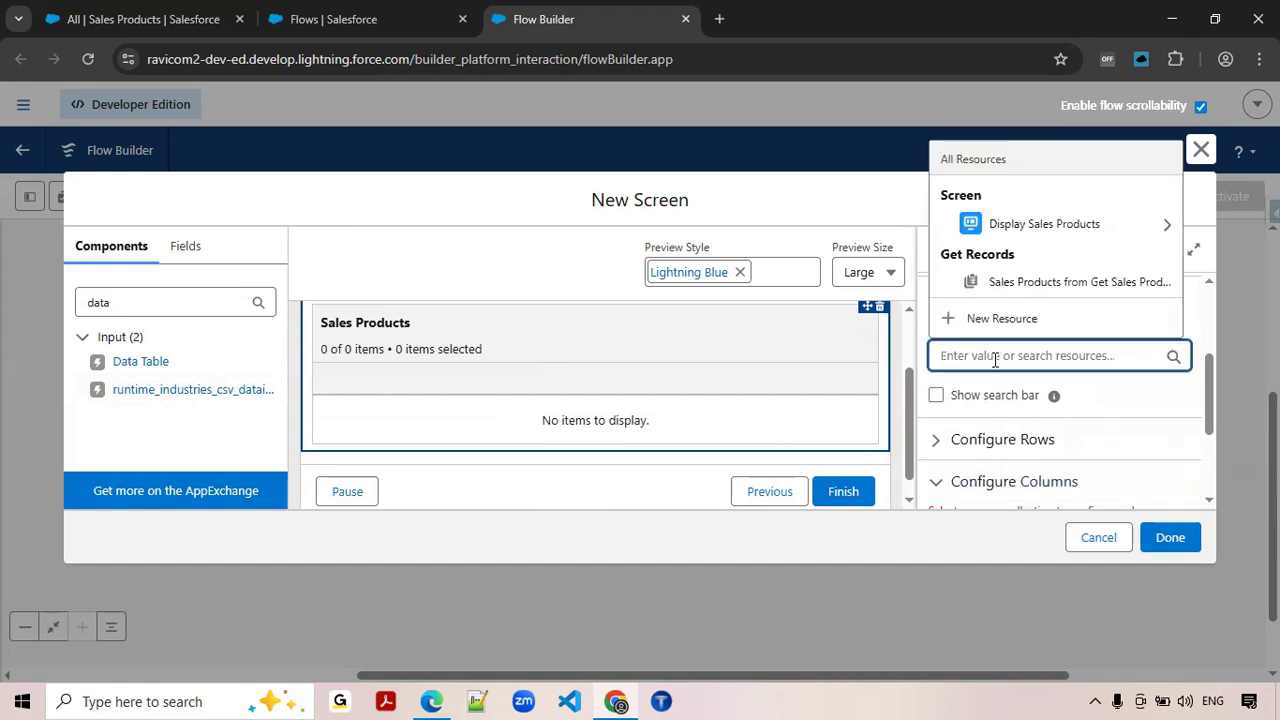
left_click(1085, 282)
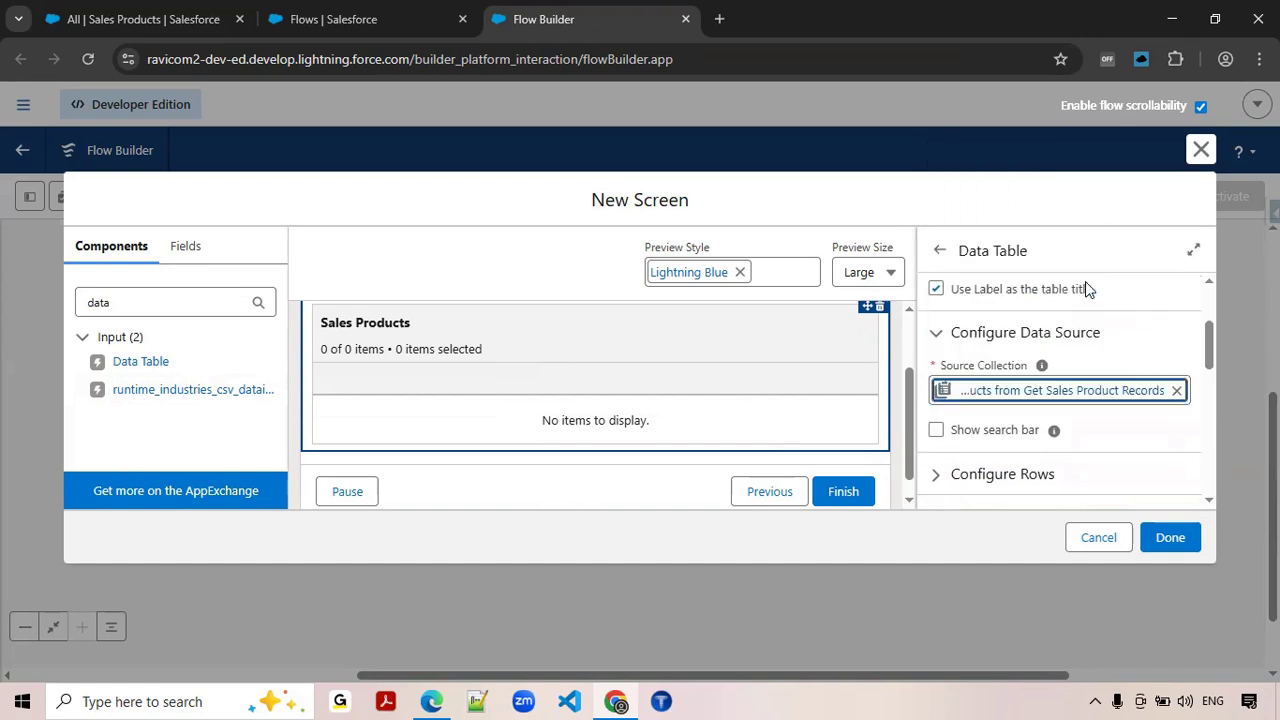
Step: Set the source field of the data table's first column to Name
scroll(1074, 357, "down", 1)
scroll(1076, 357, "down", 2)
left_click(1038, 399)
type("Name")
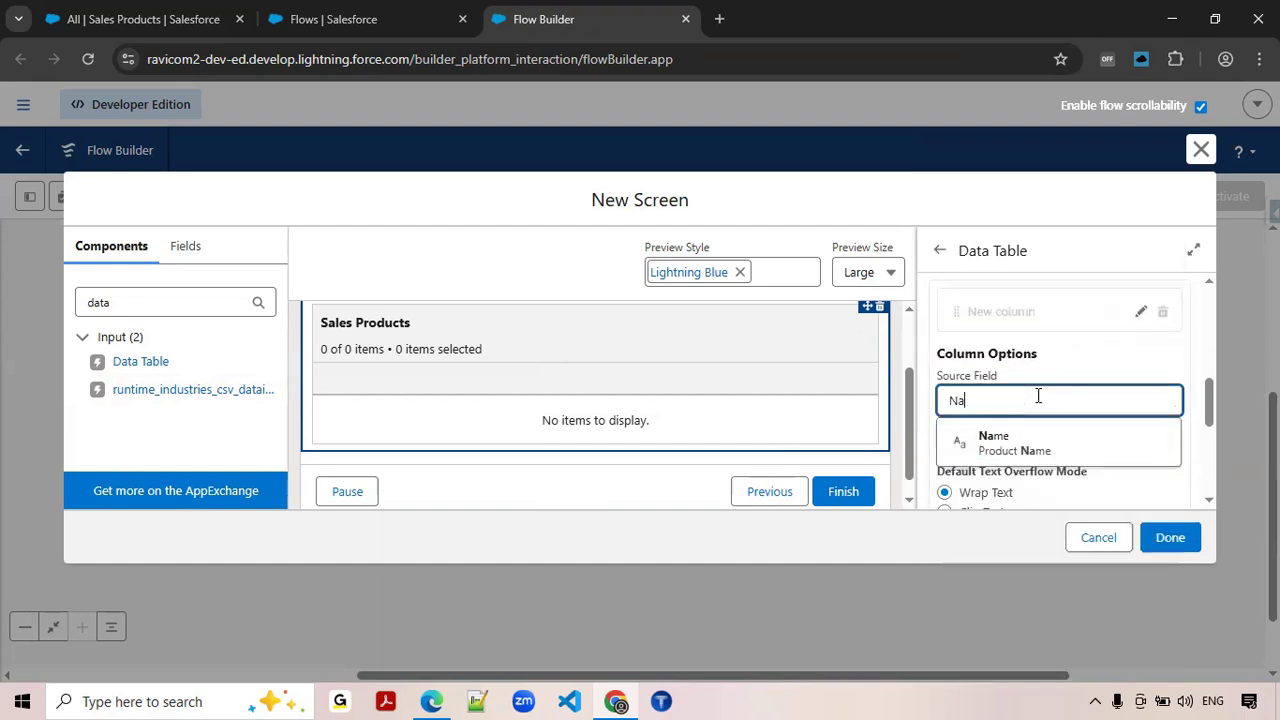
left_click(1012, 448)
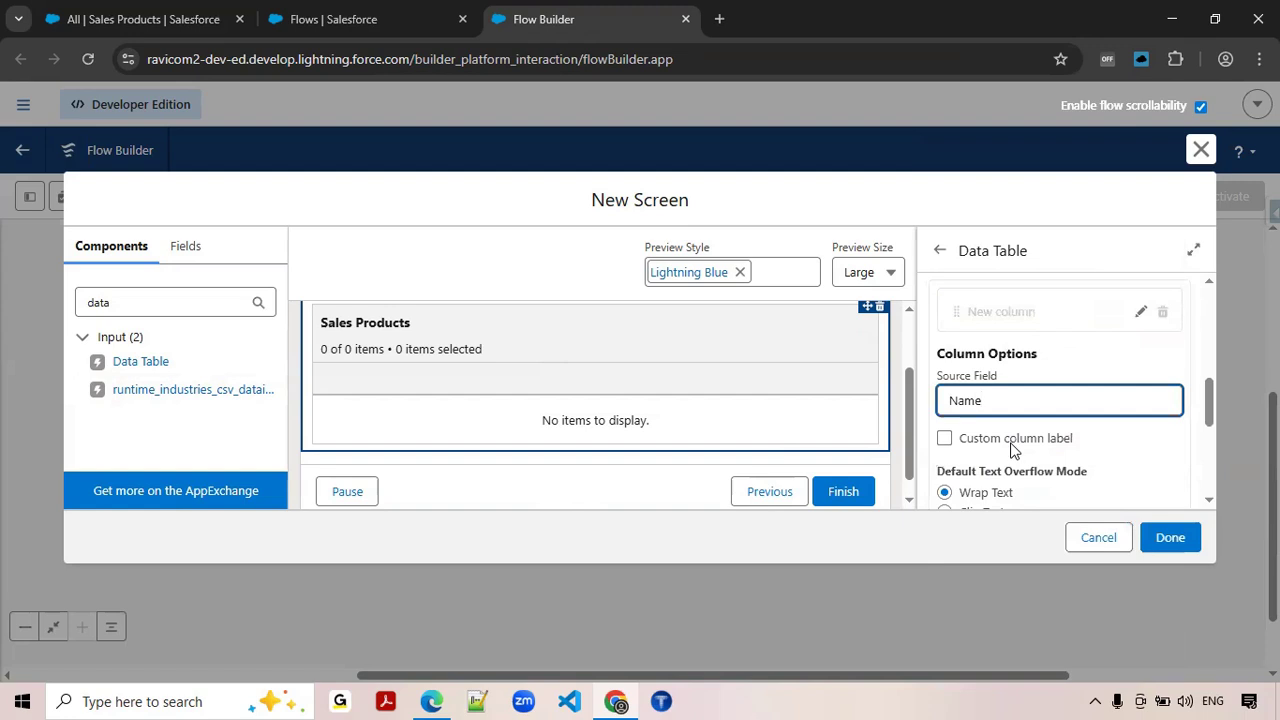
Step: Let users sort the values of the Name column and finish configuring that column
scroll(1012, 448, "down", 1)
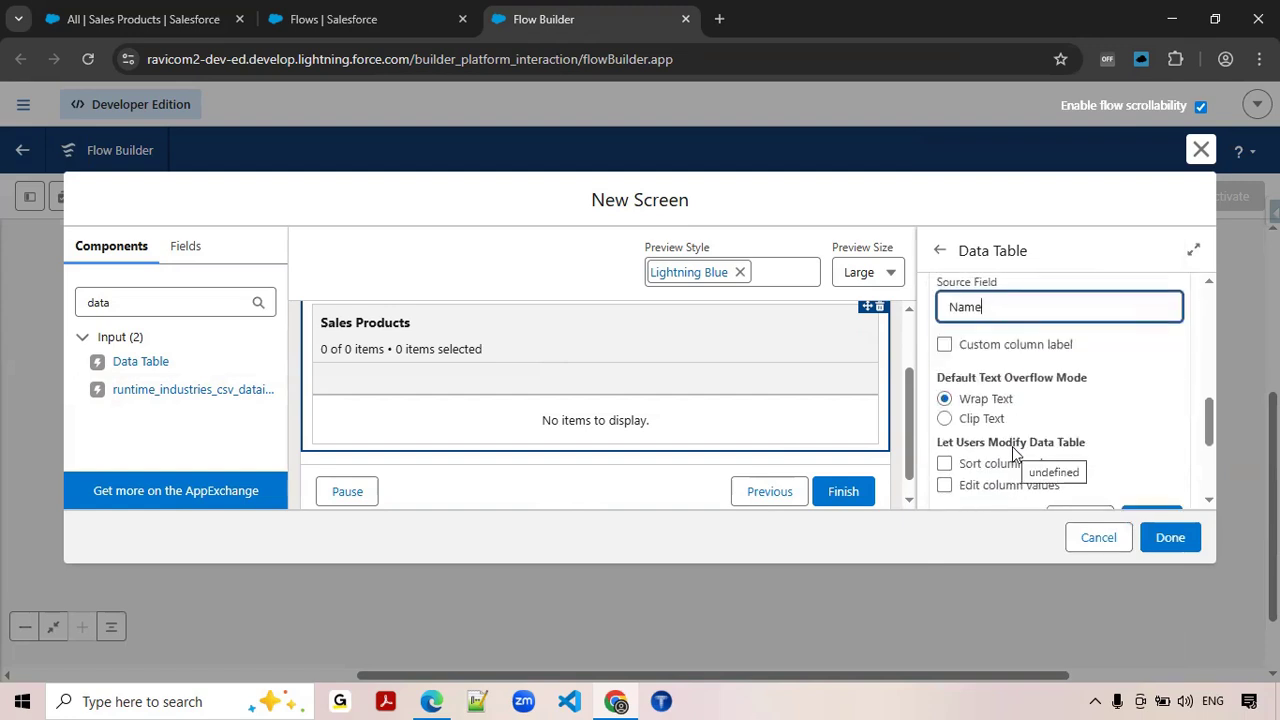
scroll(1013, 452, "down", 1)
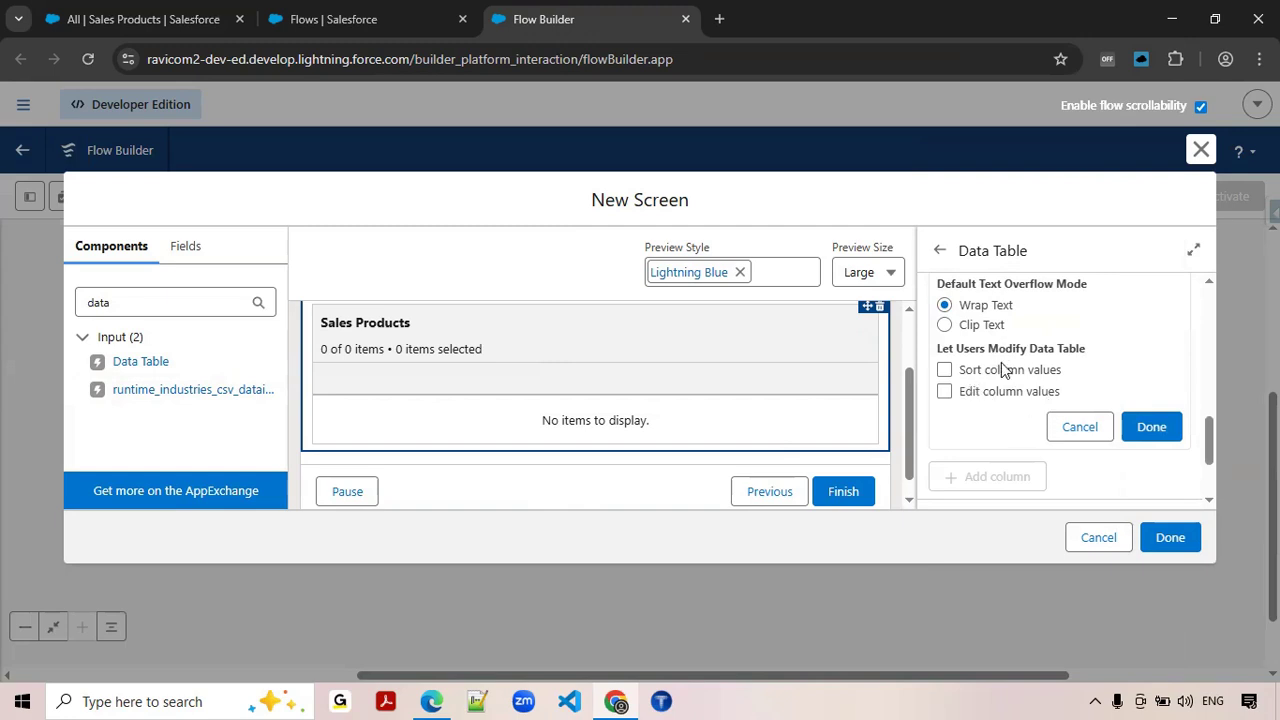
left_click(945, 371)
scroll(1056, 352, "up", 1)
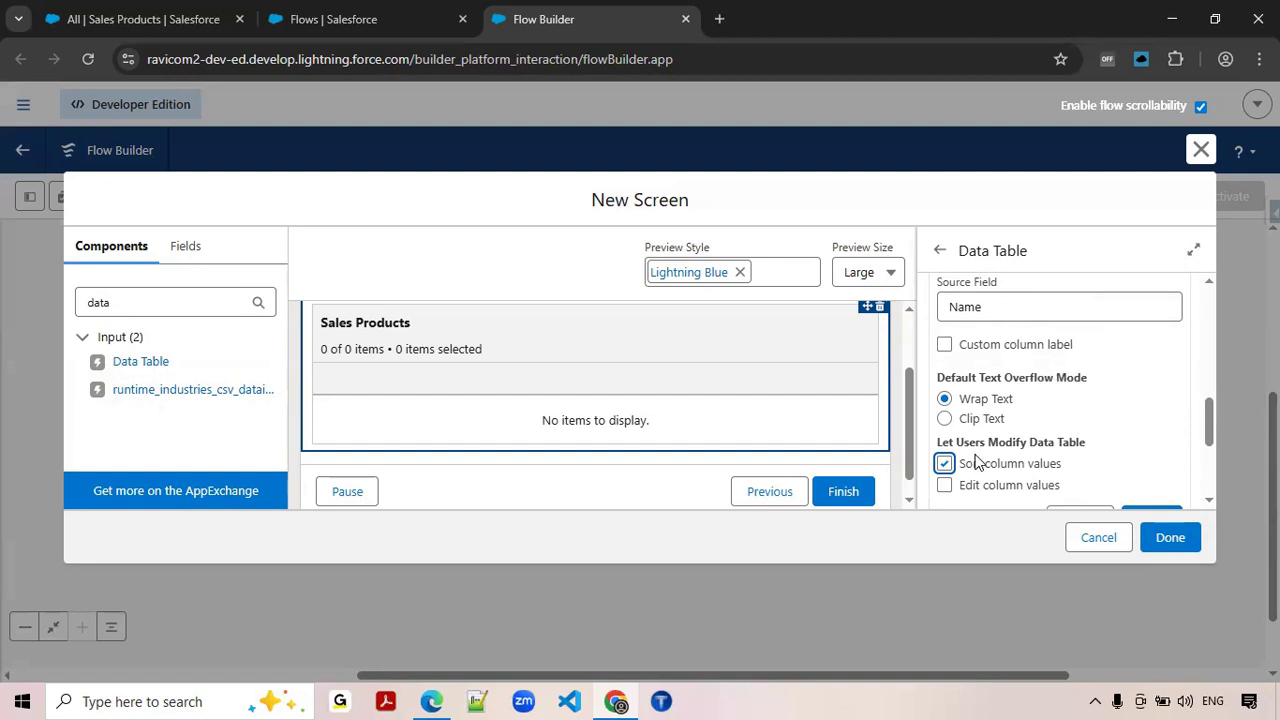
scroll(1003, 468, "down", 1)
scroll(1003, 468, "down", 1)
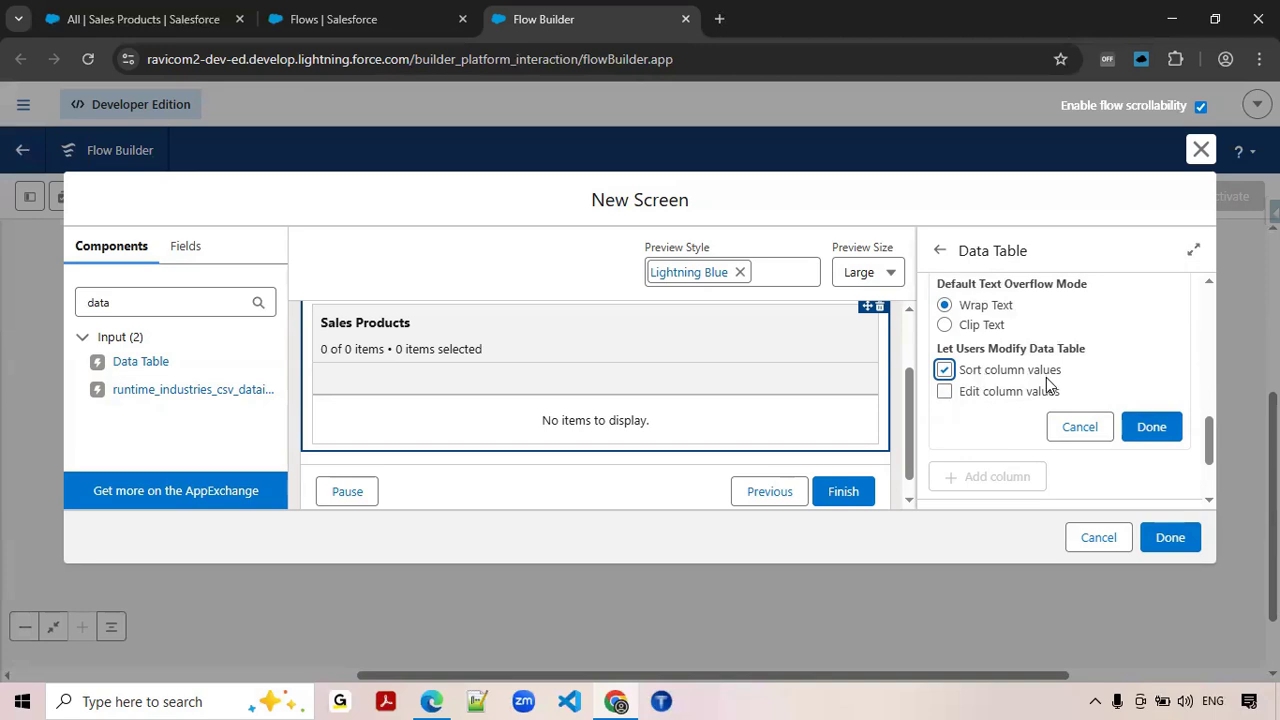
scroll(1047, 385, "up", 1)
scroll(1050, 390, "down", 1)
left_click(1147, 424)
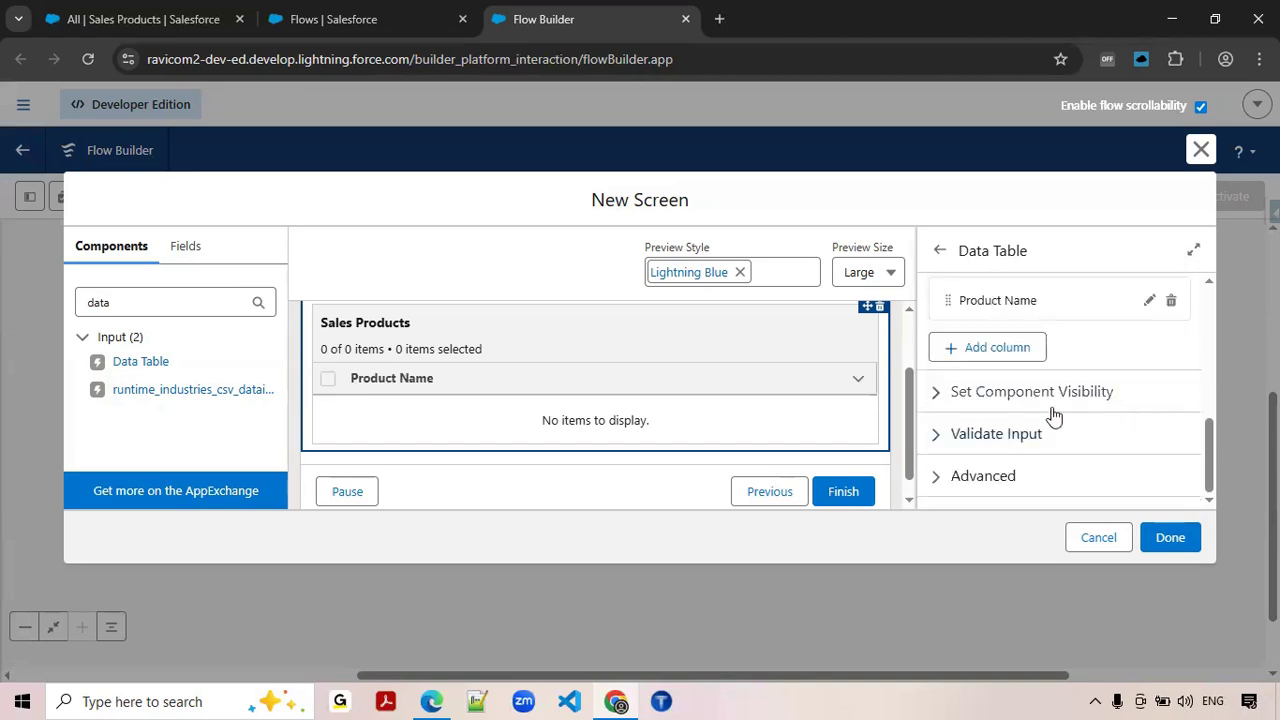
Step: Add a second data table column with source field Brand__c and allow sorting of its values
left_click(1012, 352)
type("Brand")
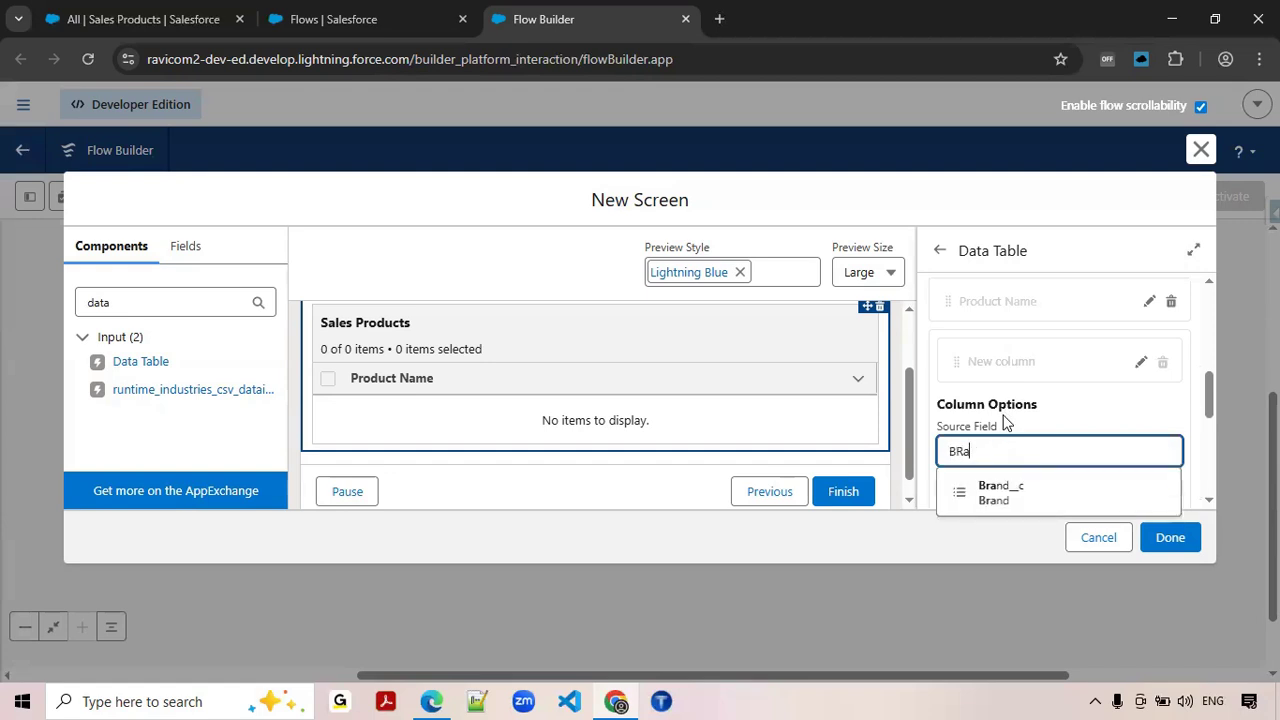
left_click(1016, 495)
scroll(1087, 435, "down", 2)
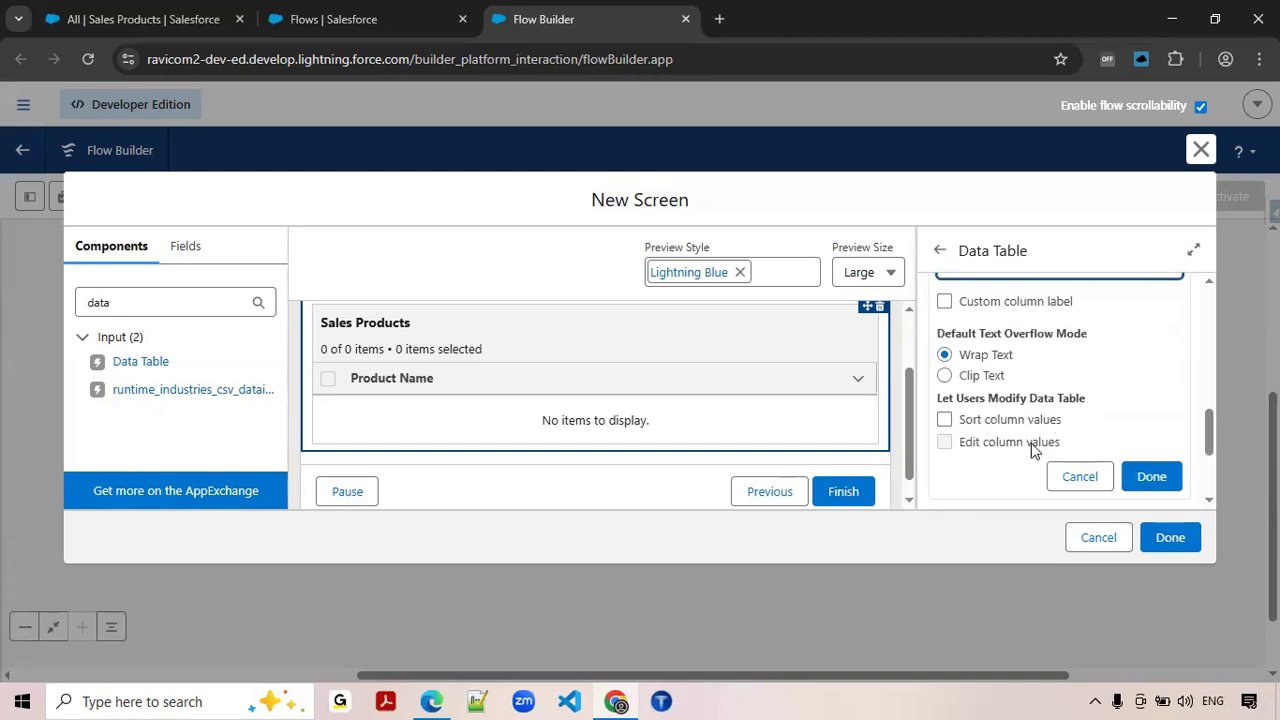
left_click(945, 420)
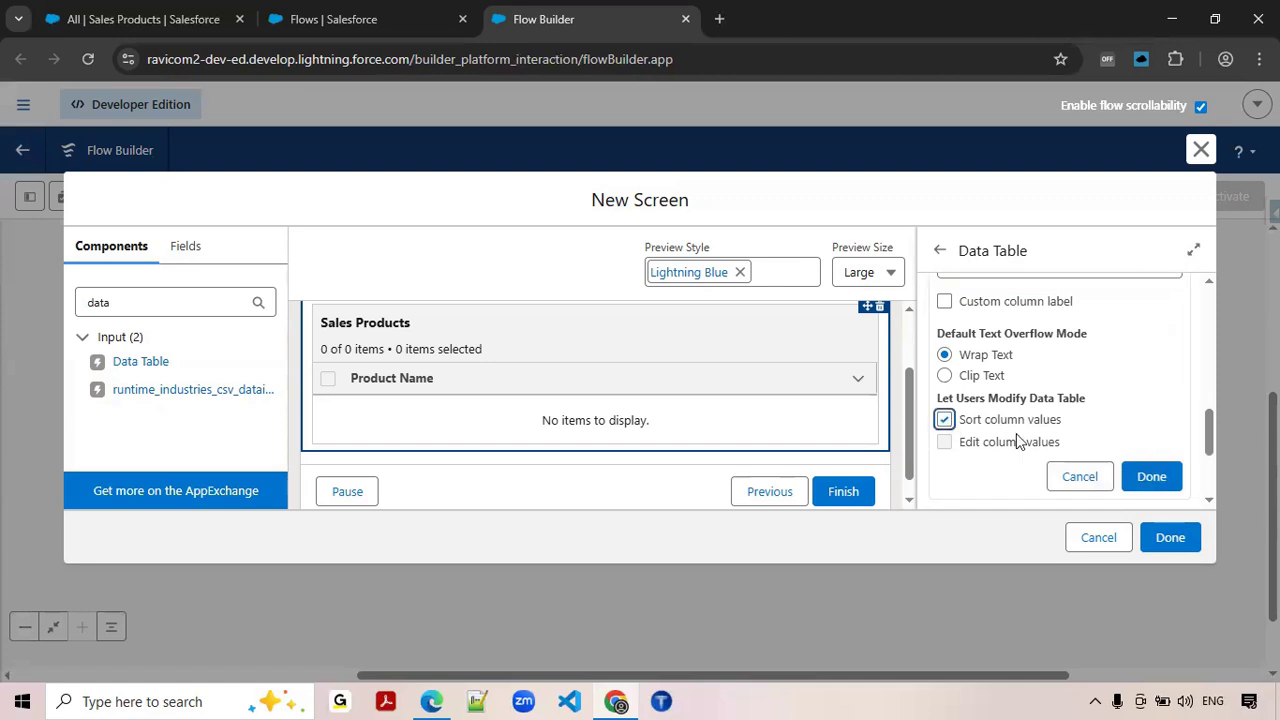
left_click(1155, 481)
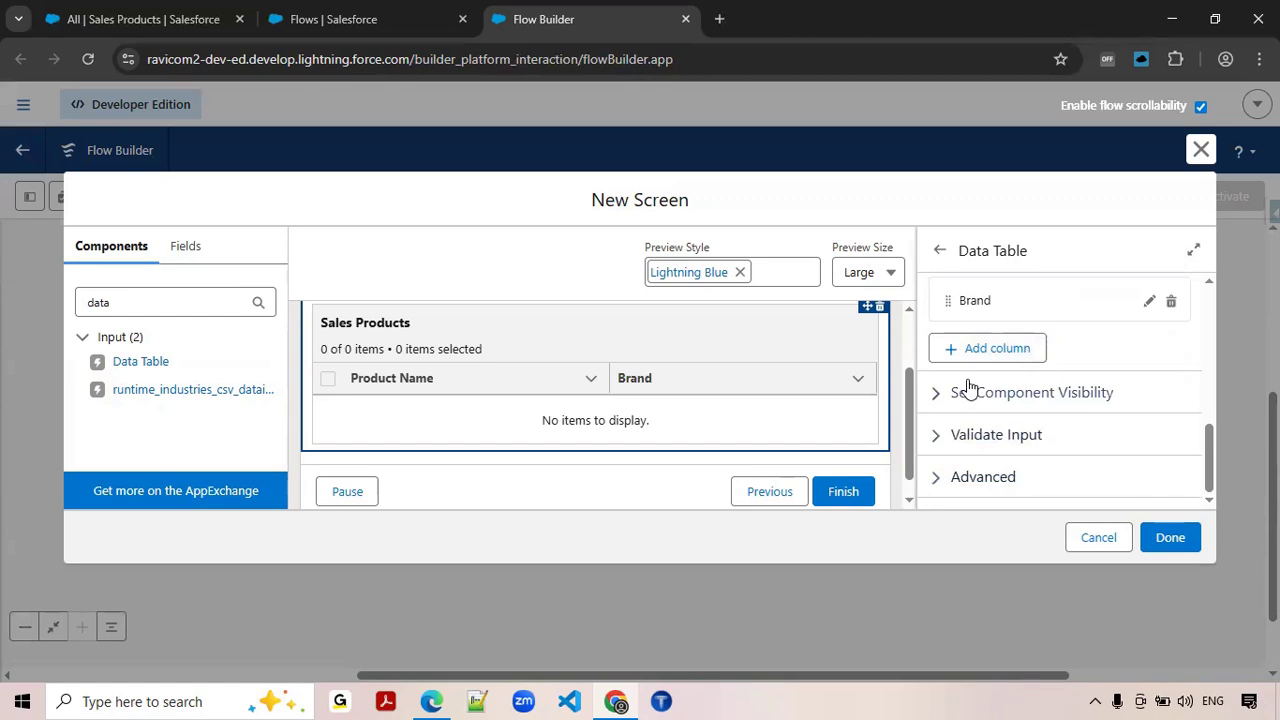
Step: Add a third data table column with source field Quantity__c and let users edit its values
left_click(996, 347)
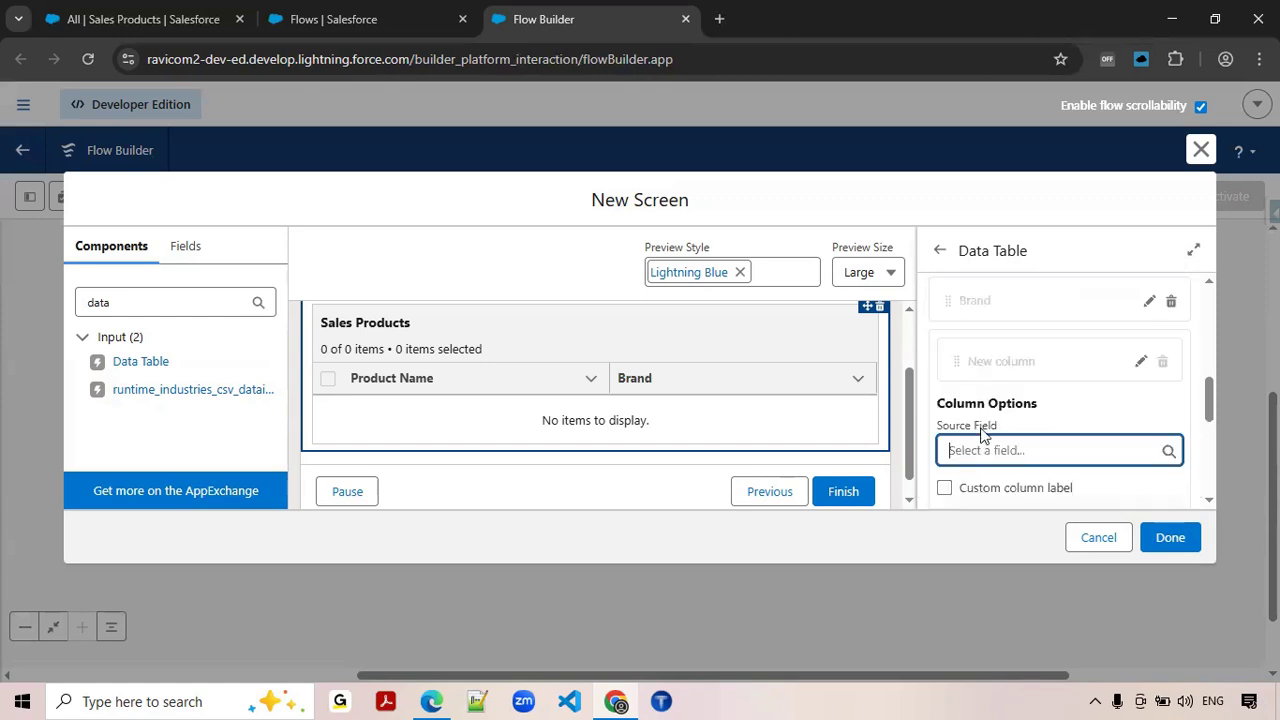
left_click(981, 446)
type("QUan")
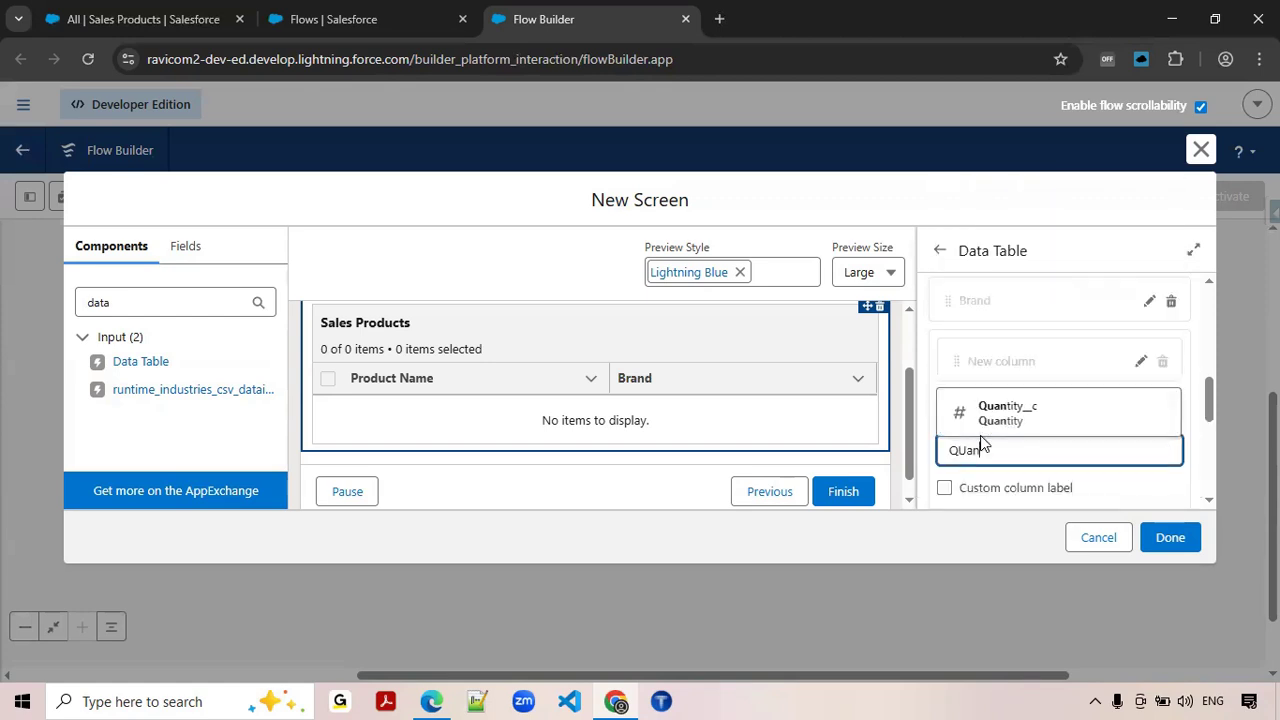
left_click(1006, 420)
scroll(1007, 421, "down", 2)
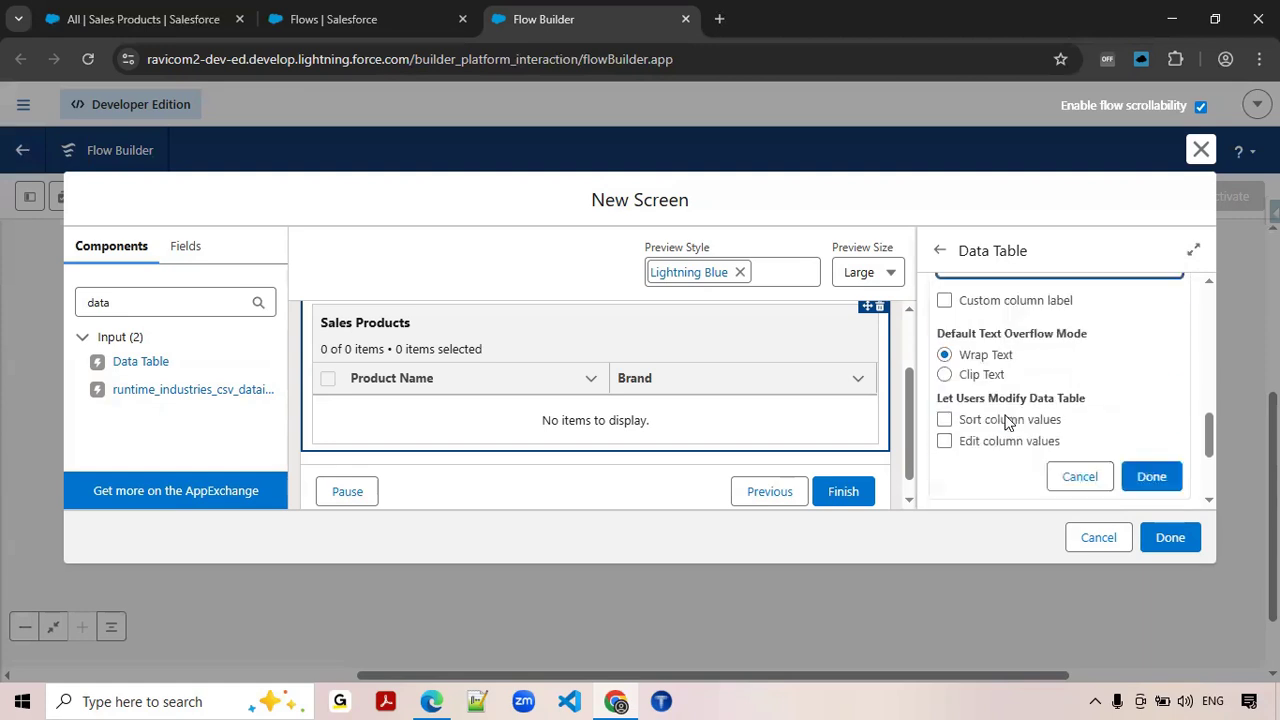
left_click(965, 443)
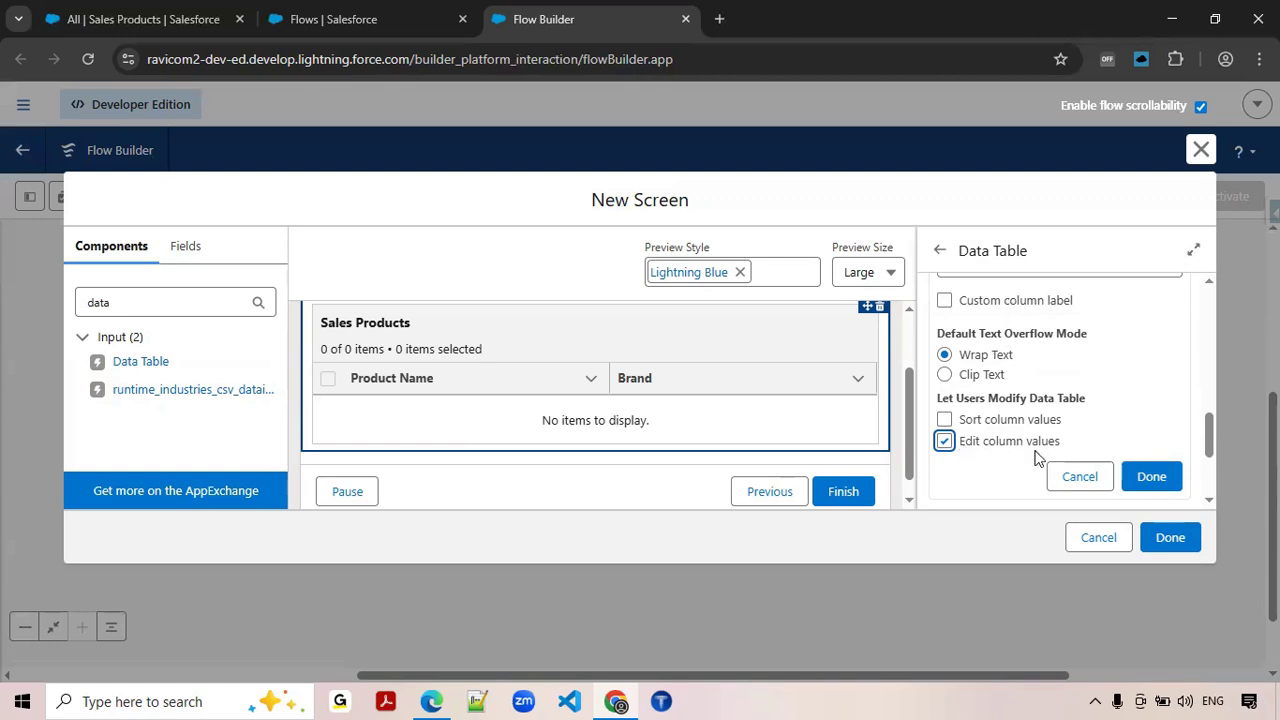
left_click(1158, 479)
Step: Add a fourth data table column with source field Price__c, leaving sorting and editing of its values disabled
left_click(1004, 347)
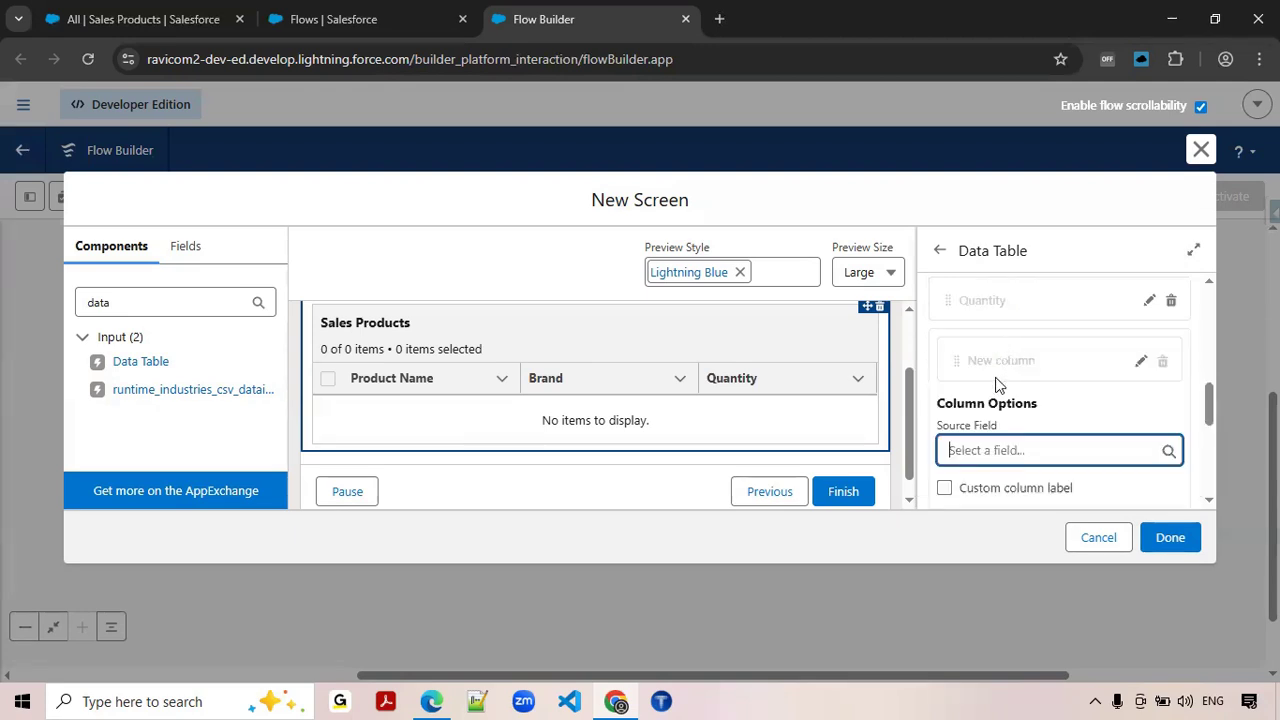
type("Pric")
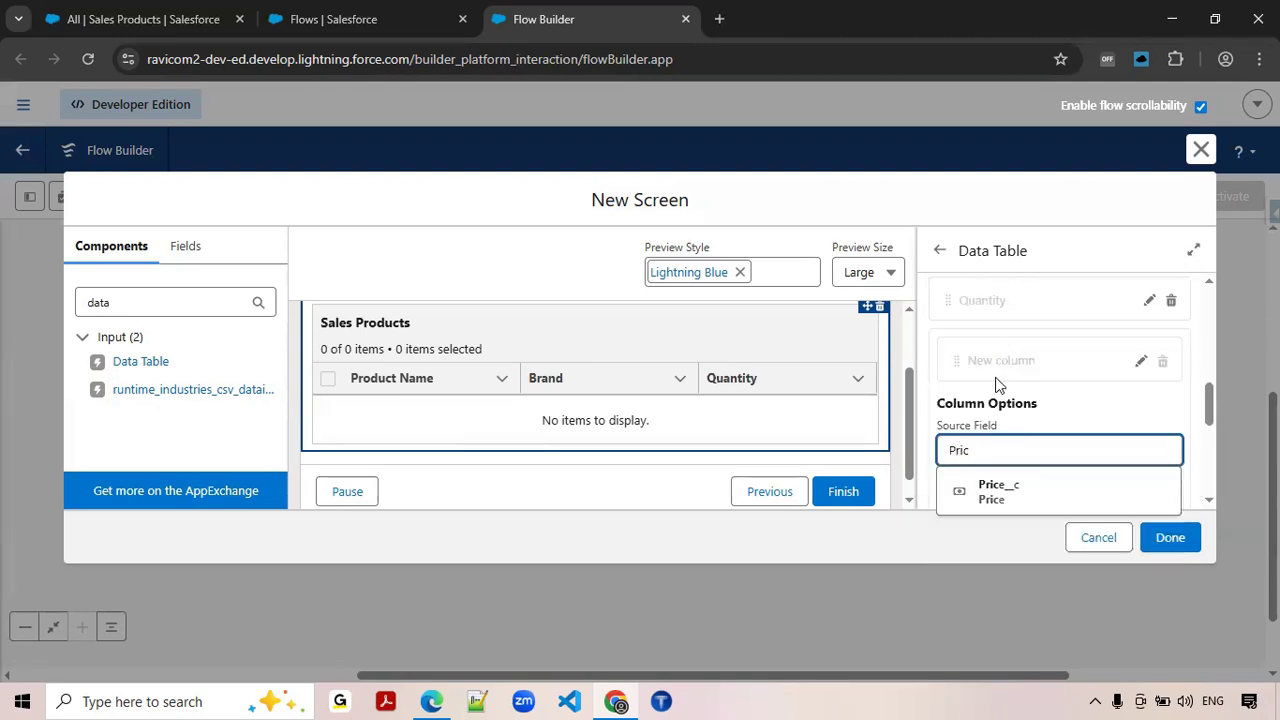
left_click(1002, 490)
scroll(1091, 392, "down", 3)
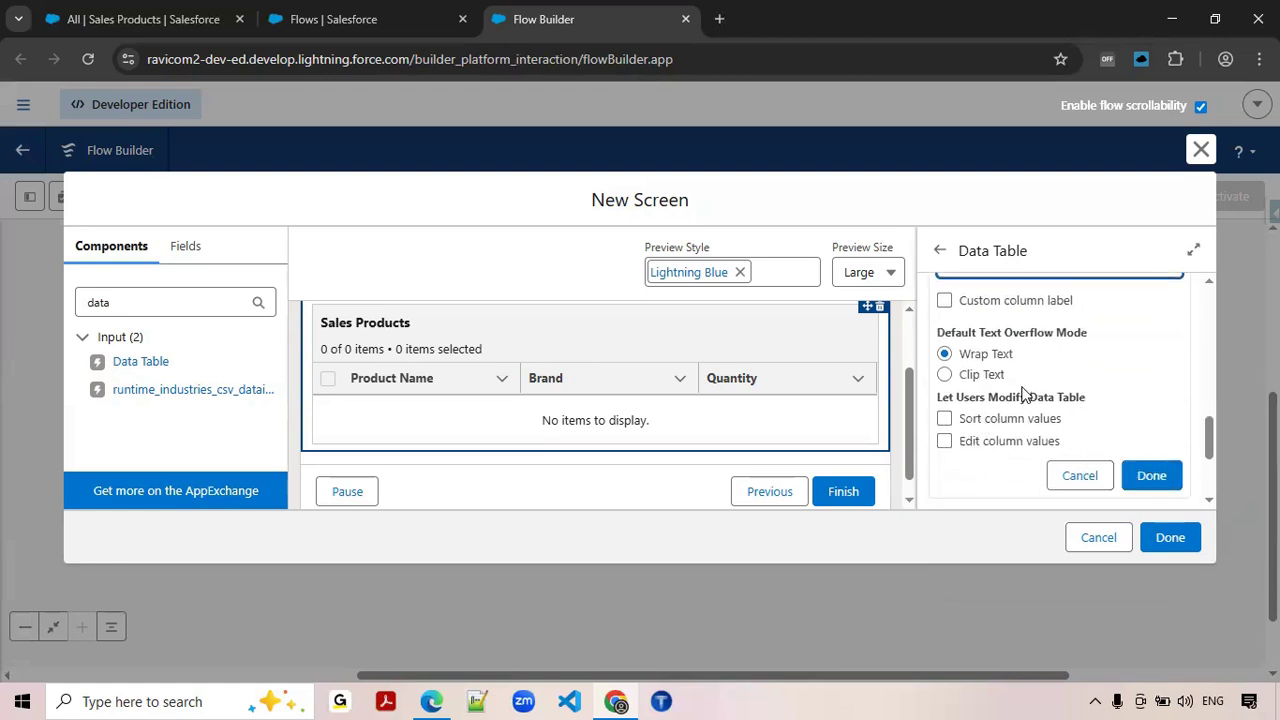
left_click(1155, 477)
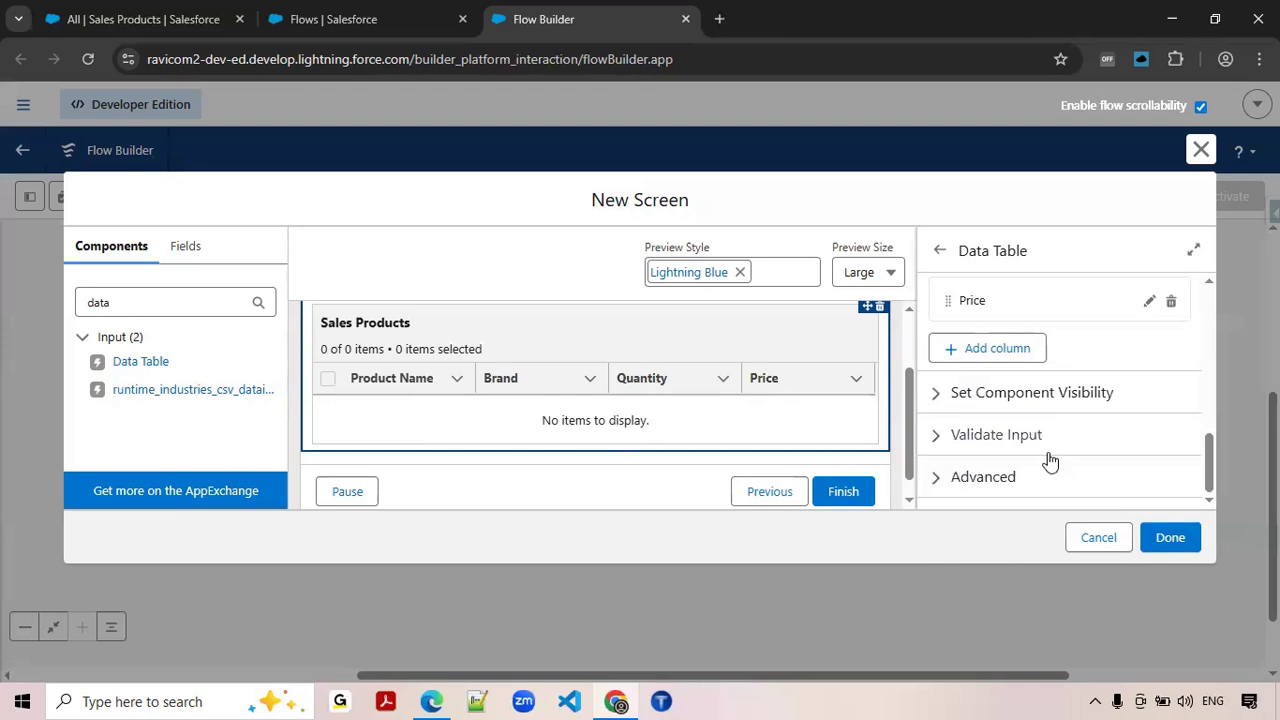
scroll(1049, 460, "up", 2)
left_click(1145, 402)
scroll(1062, 355, "down", 2)
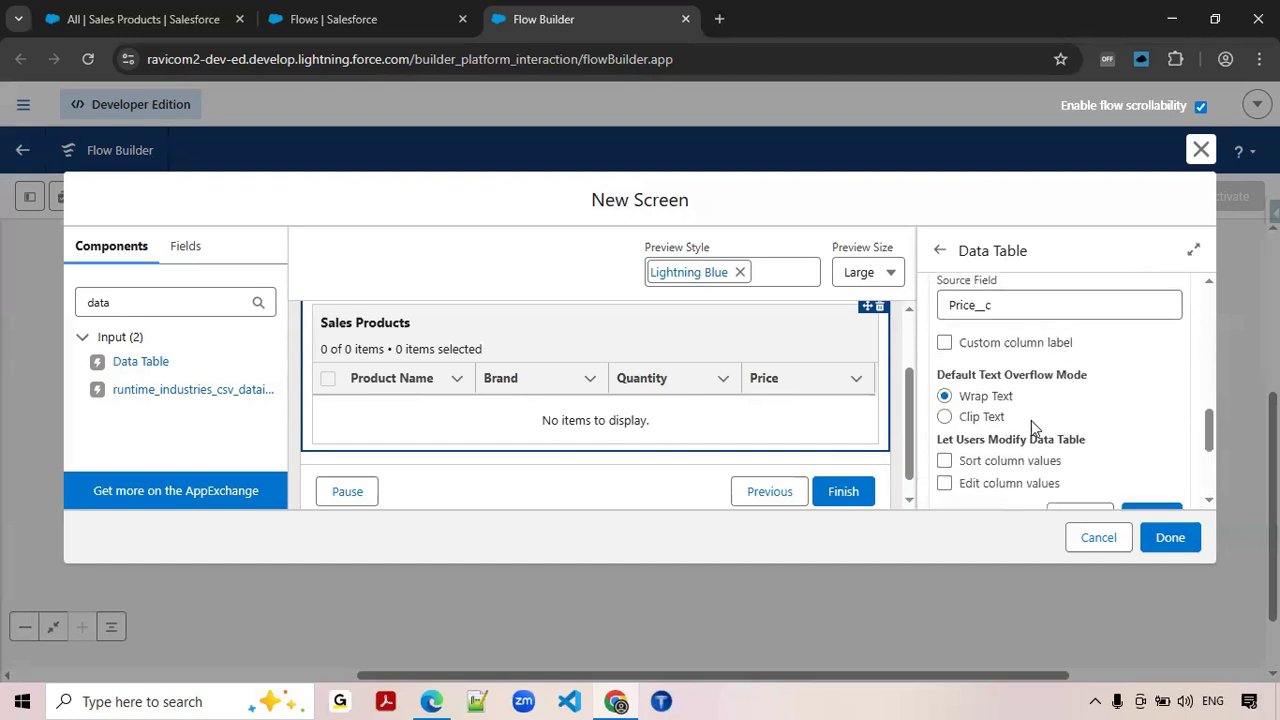
scroll(1016, 456, "down", 2)
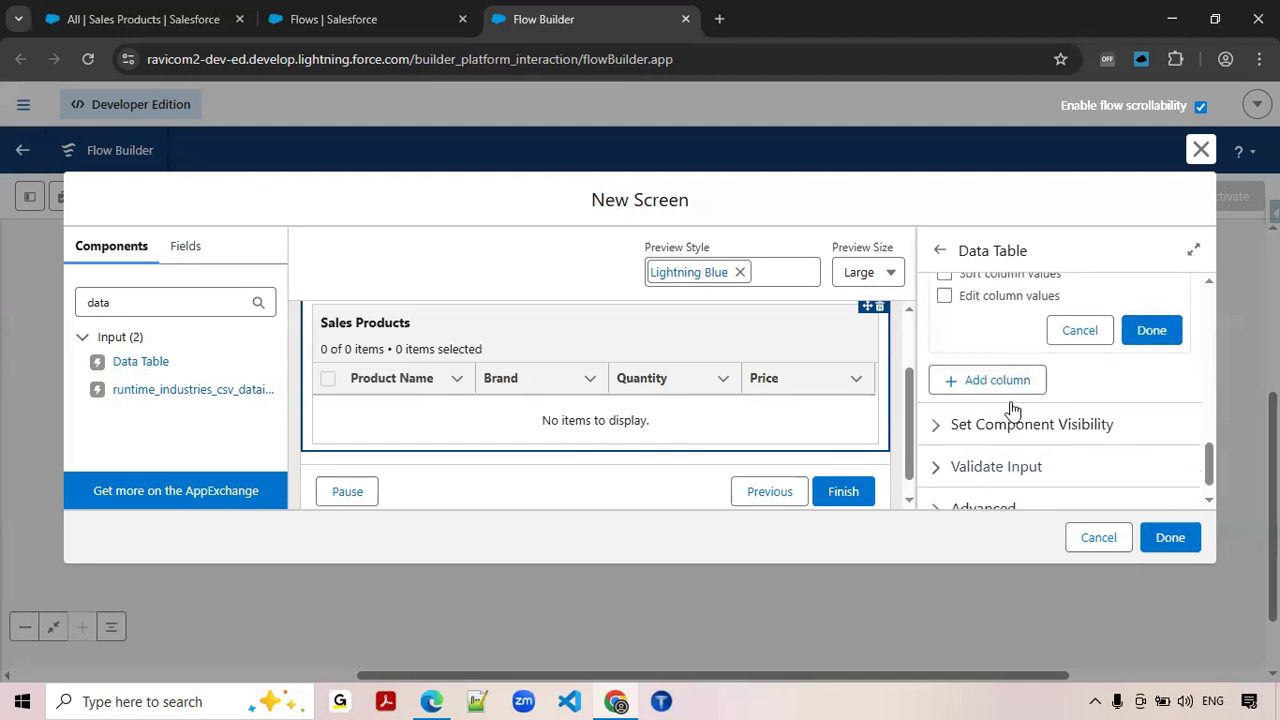
left_click(1093, 345)
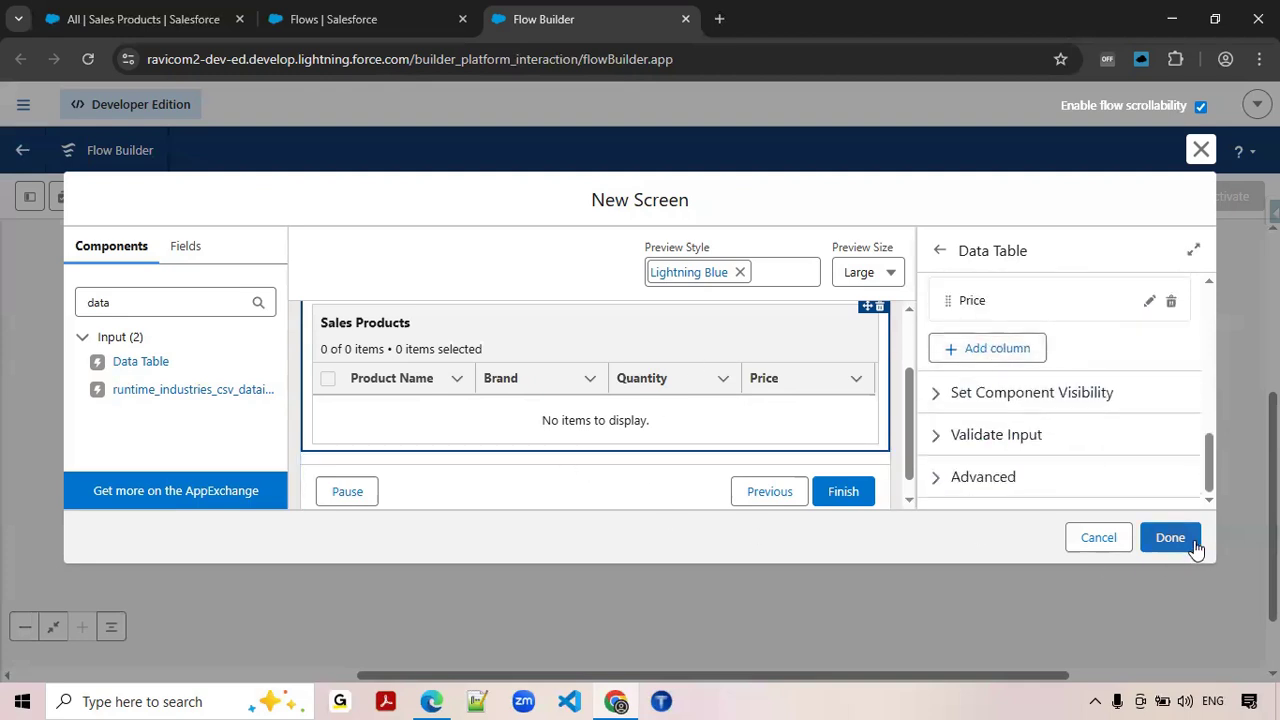
Step: Hide the header of the screen in the screen properties
scroll(527, 377, "up", 2)
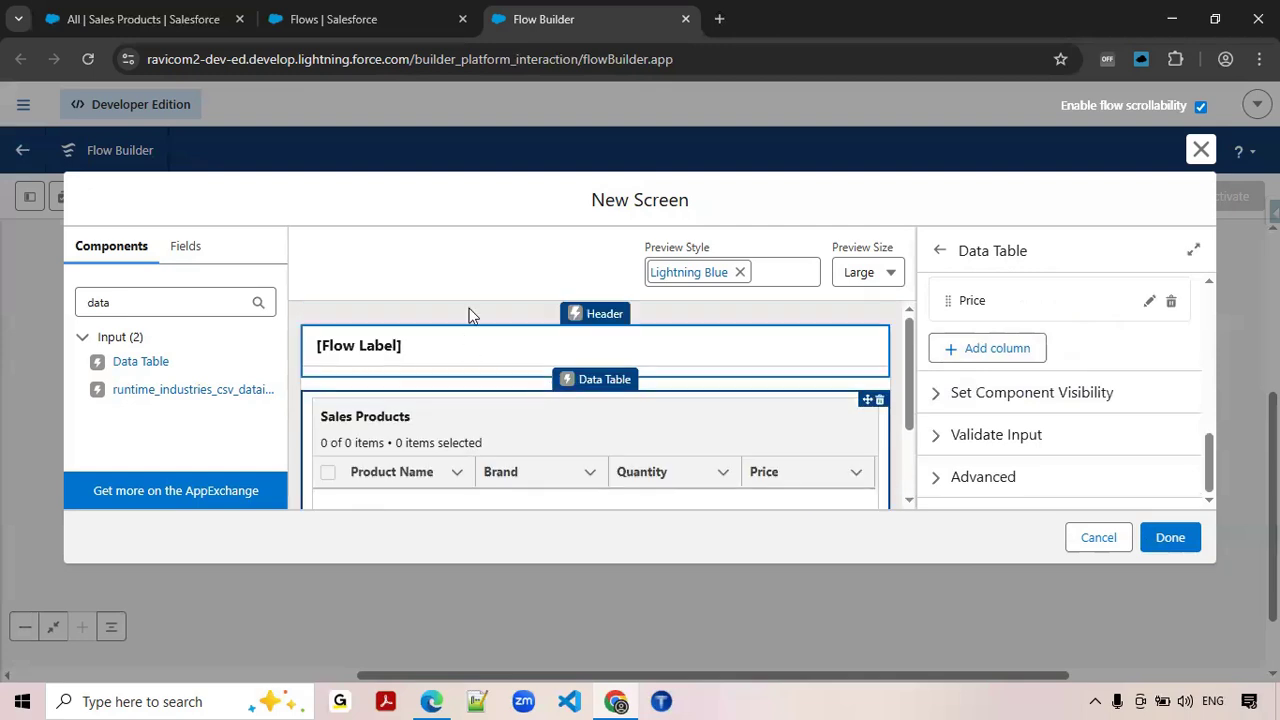
left_click(468, 314)
scroll(997, 405, "down", 5)
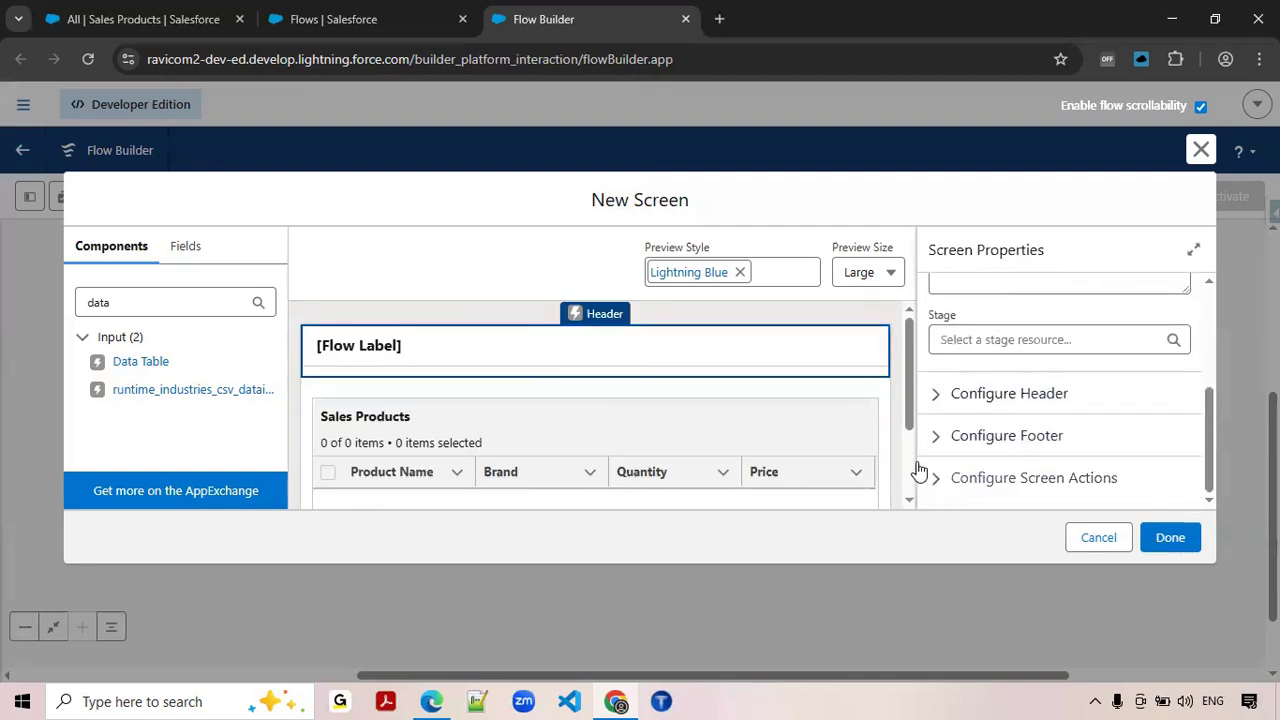
left_click(932, 396)
left_click(936, 426)
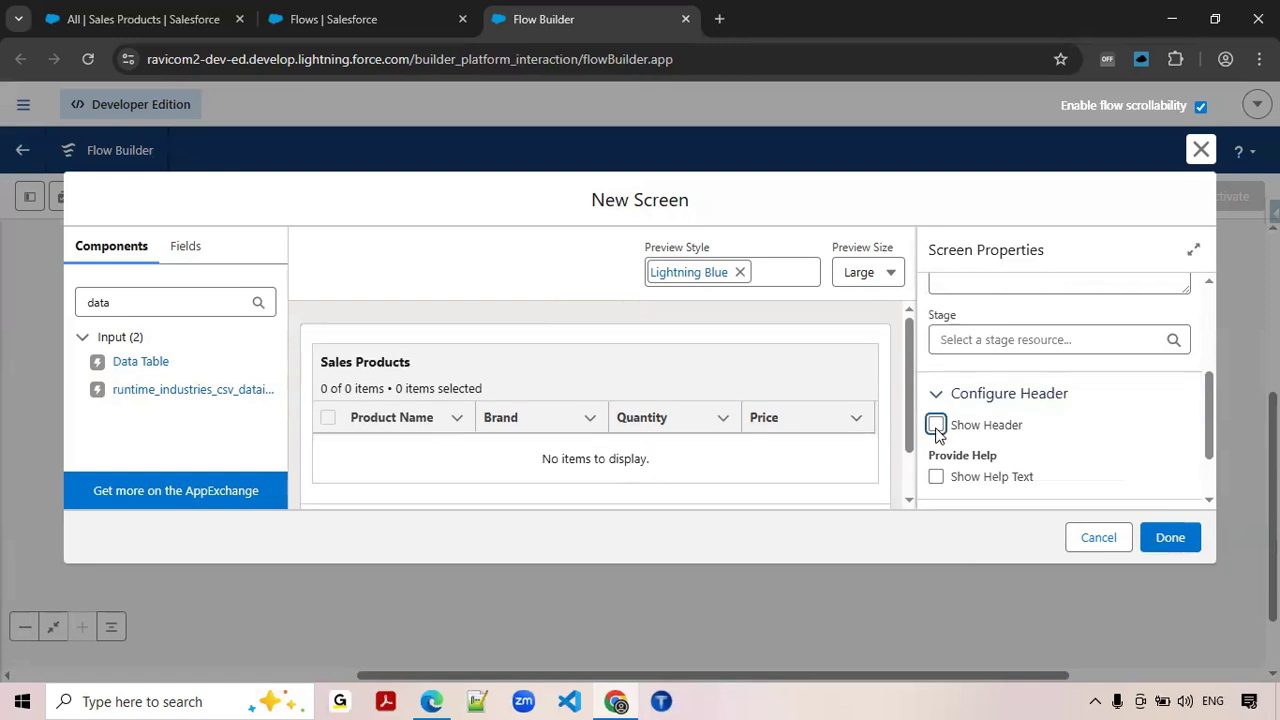
left_click(935, 395)
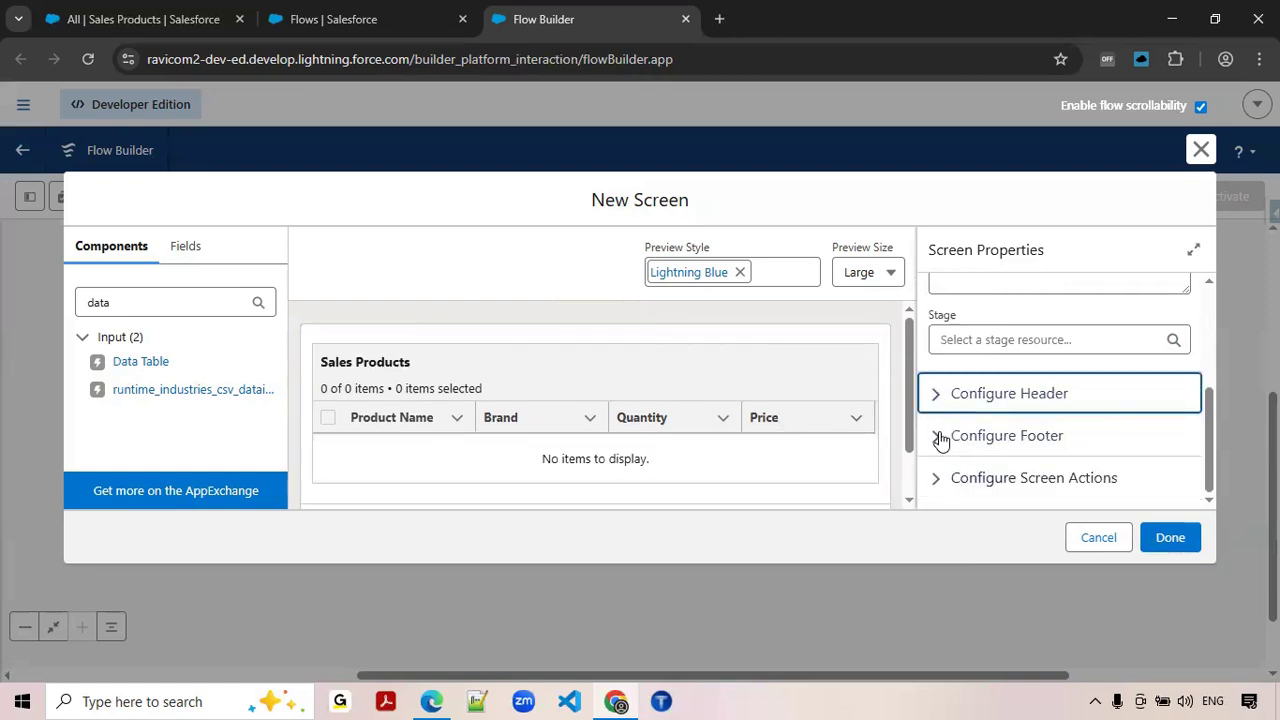
Step: Configure the screen footer to hide the Previous and Pause buttons
left_click(938, 438)
scroll(980, 455, "down", 5)
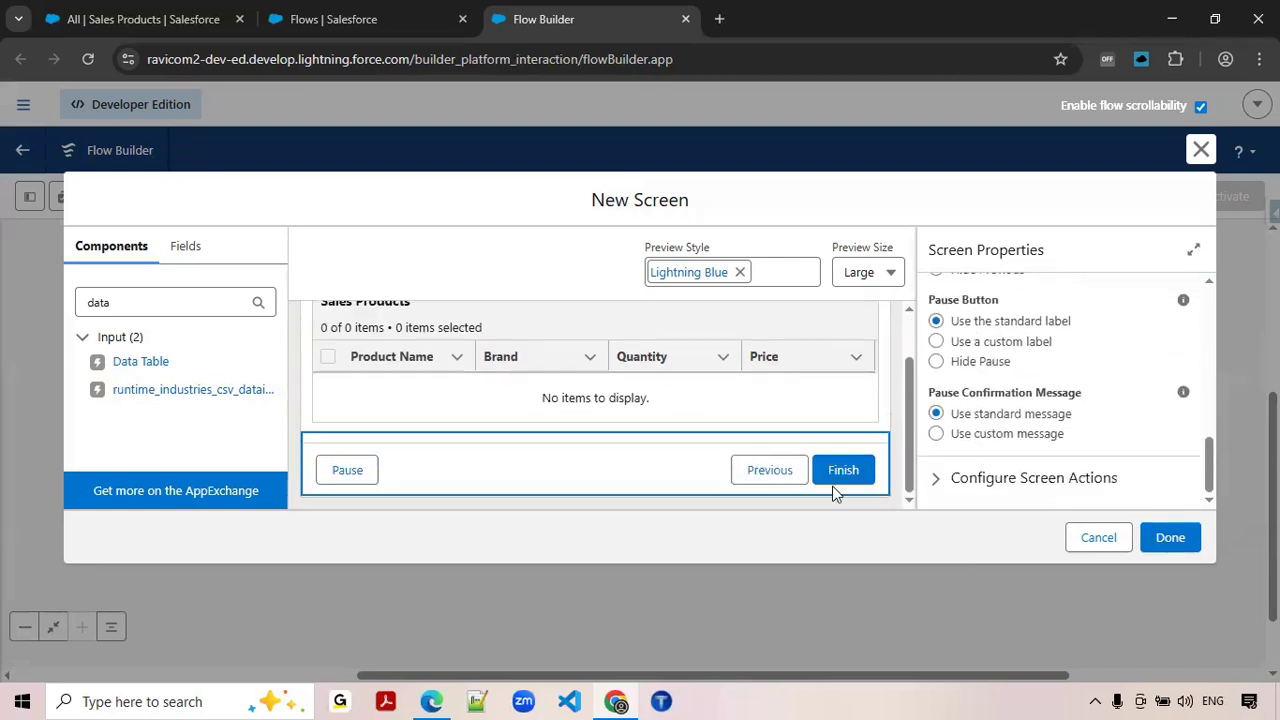
scroll(980, 450, "up", 1)
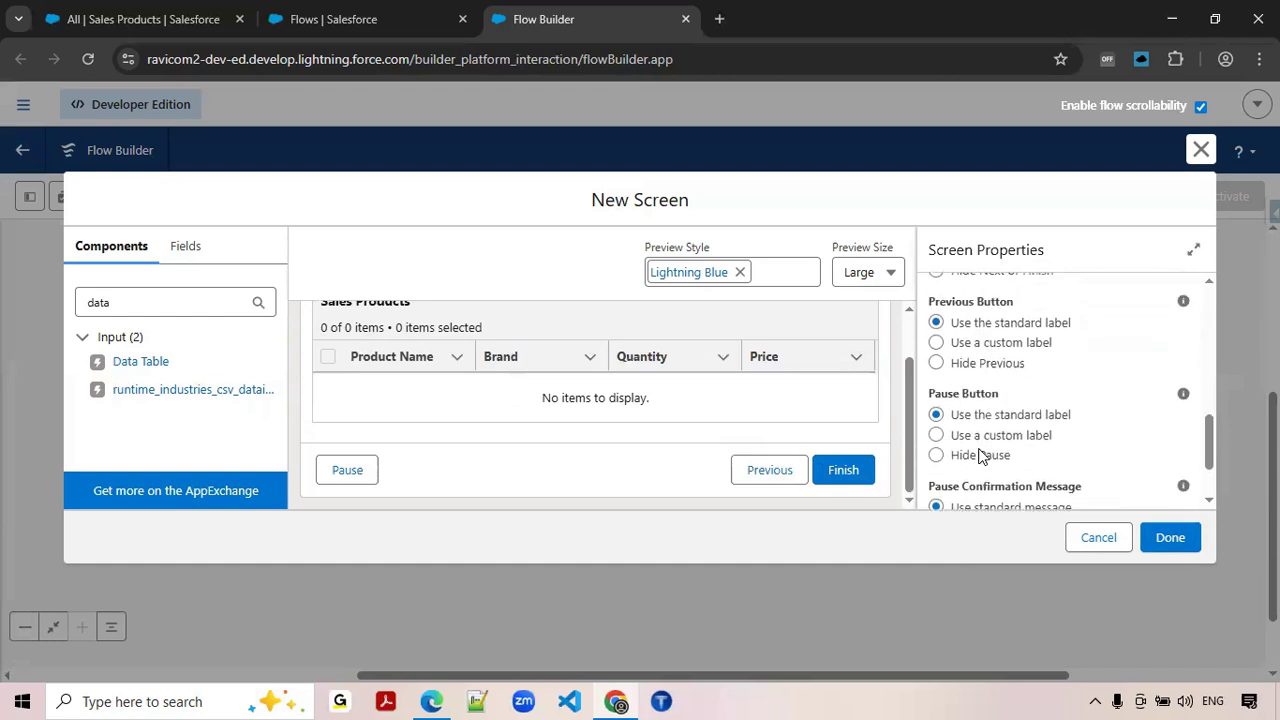
left_click(940, 369)
scroll(940, 369, "down", 1)
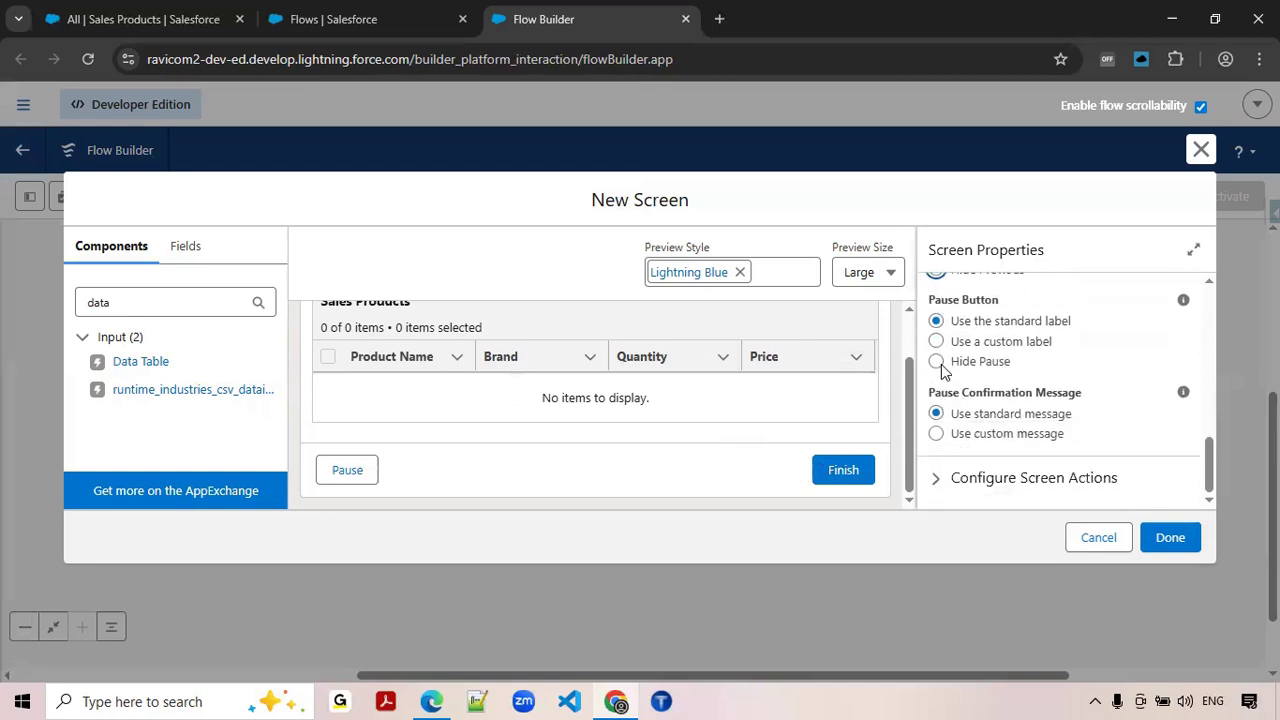
left_click(940, 370)
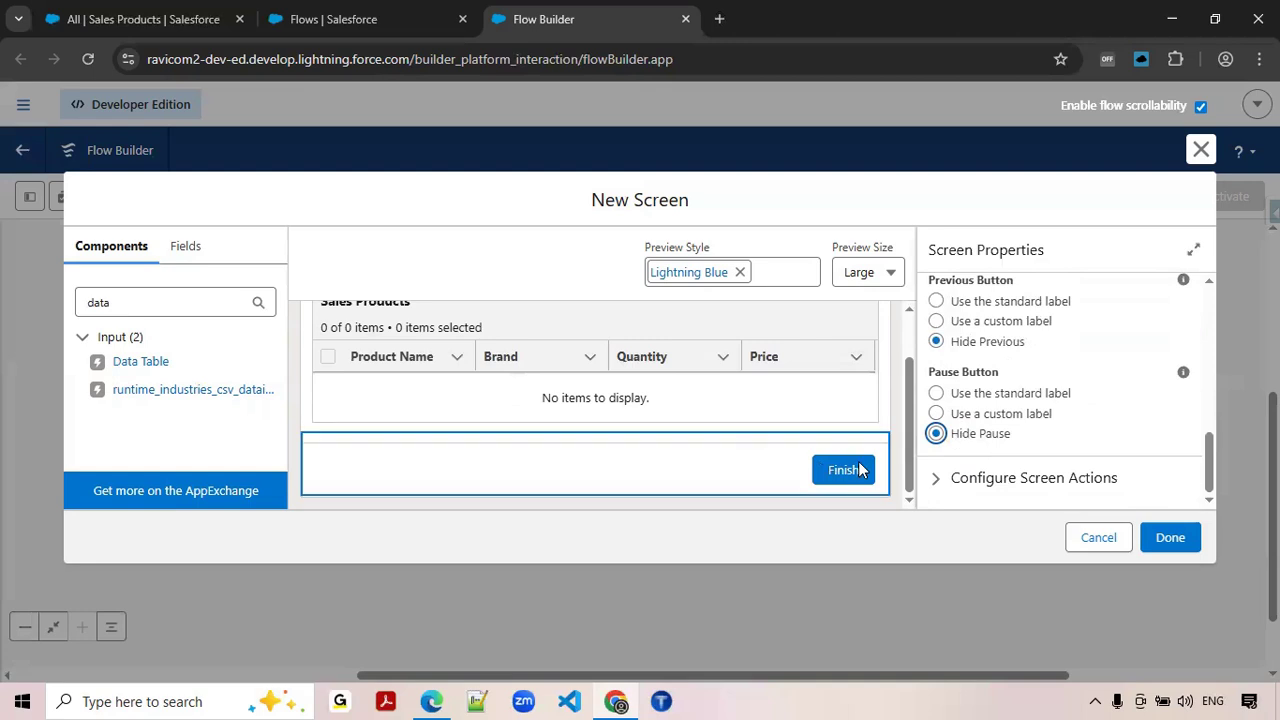
Step: Give the Next or Finish button the custom label Save and finish configuring the screen
scroll(991, 370, "up", 1)
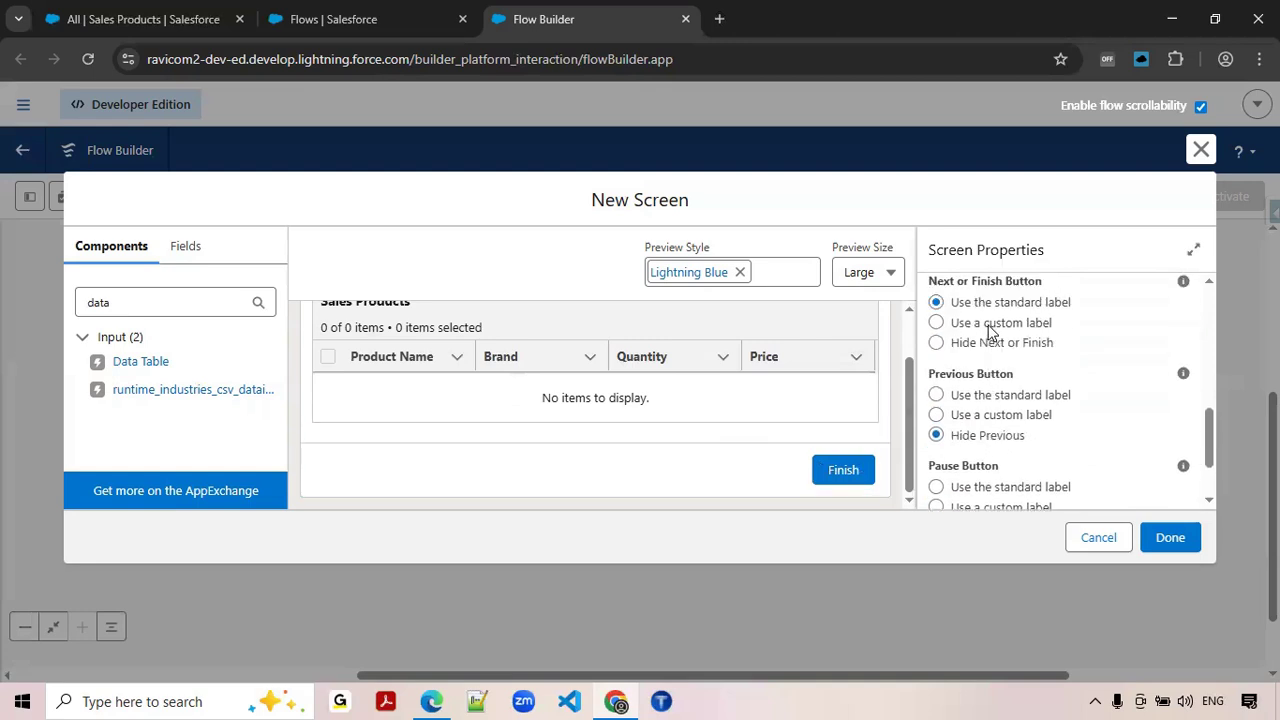
left_click(990, 324)
left_click(964, 395)
type("Save")
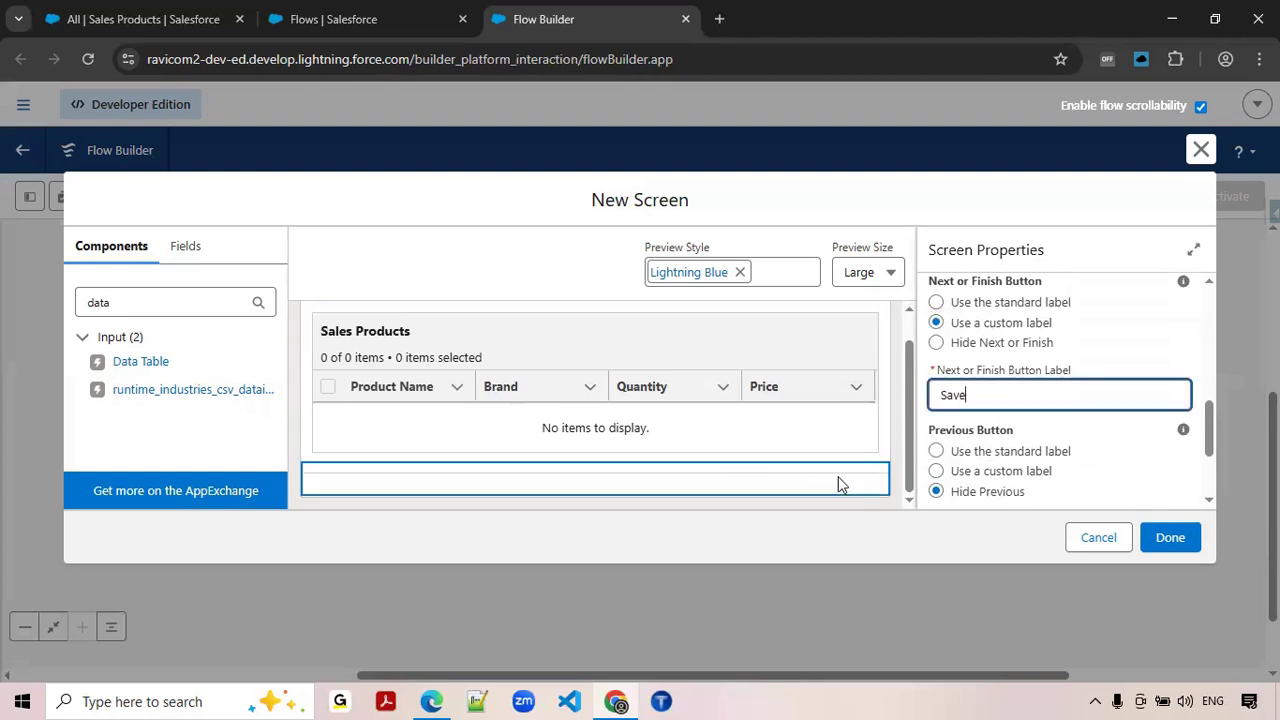
left_click(1146, 455)
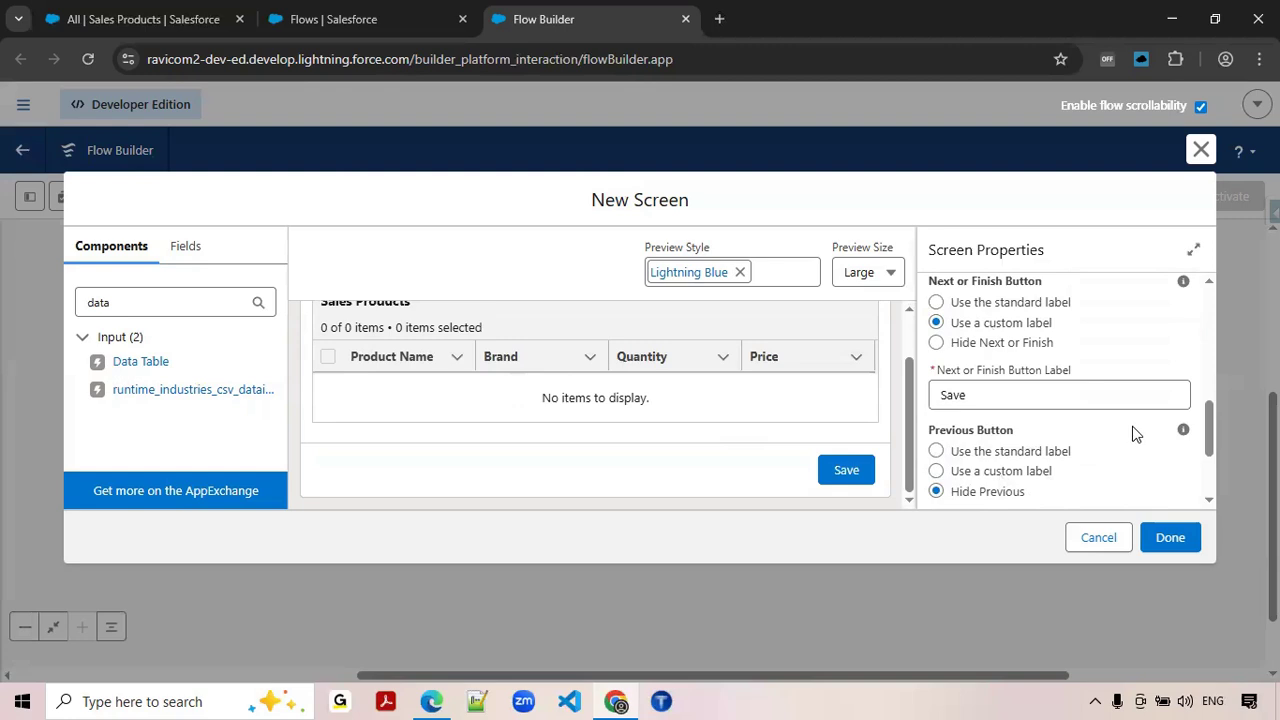
scroll(1133, 432, "down", 1)
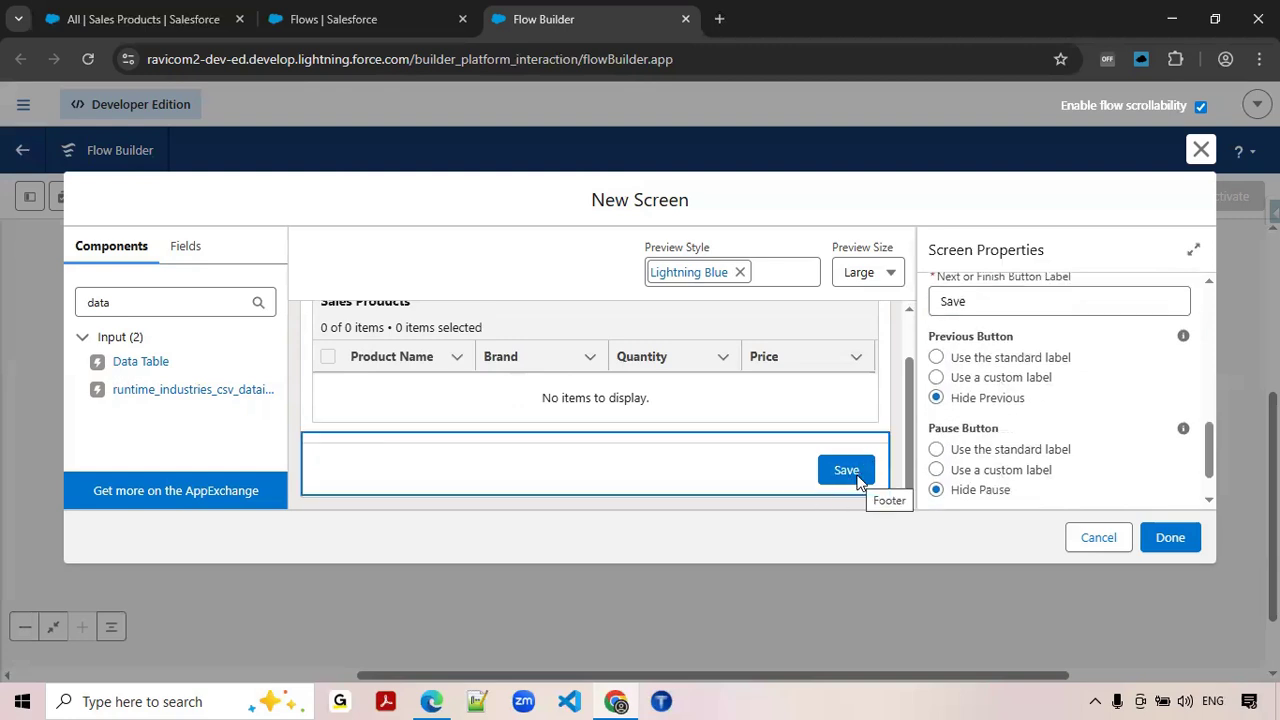
scroll(1071, 352, "down", 1)
scroll(1071, 350, "up", 1)
scroll(1071, 352, "down", 1)
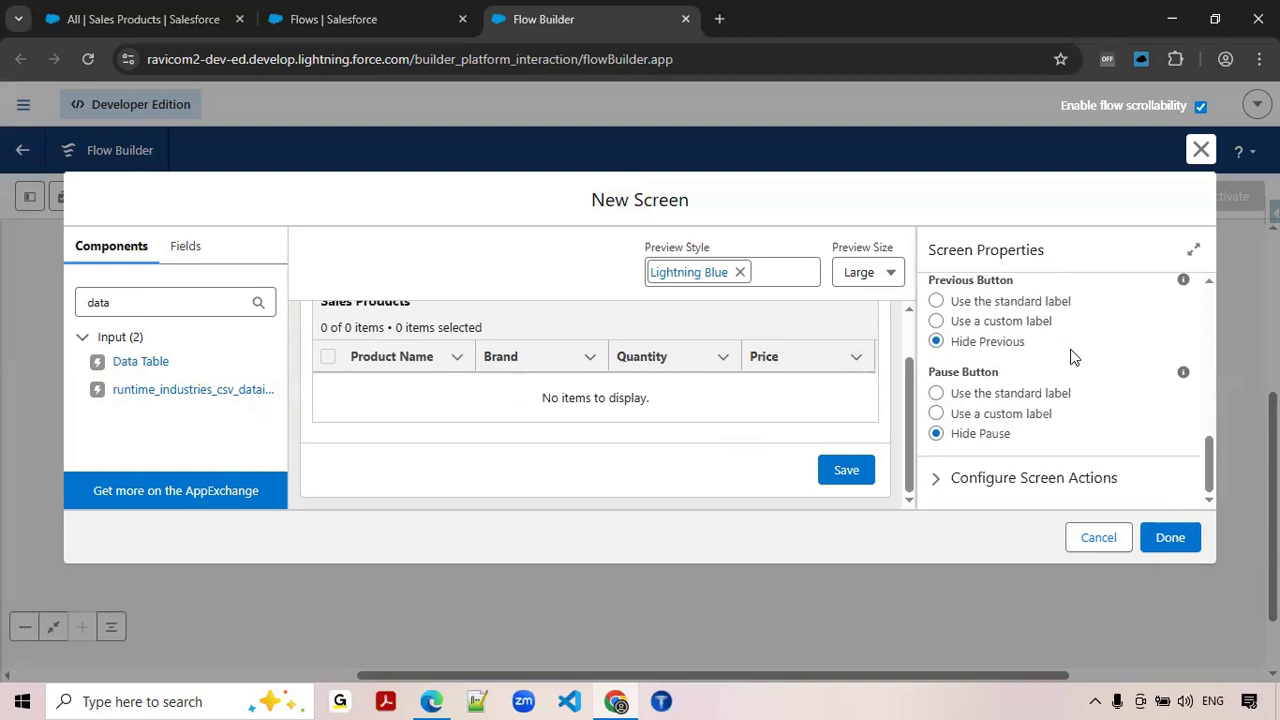
left_click(1171, 550)
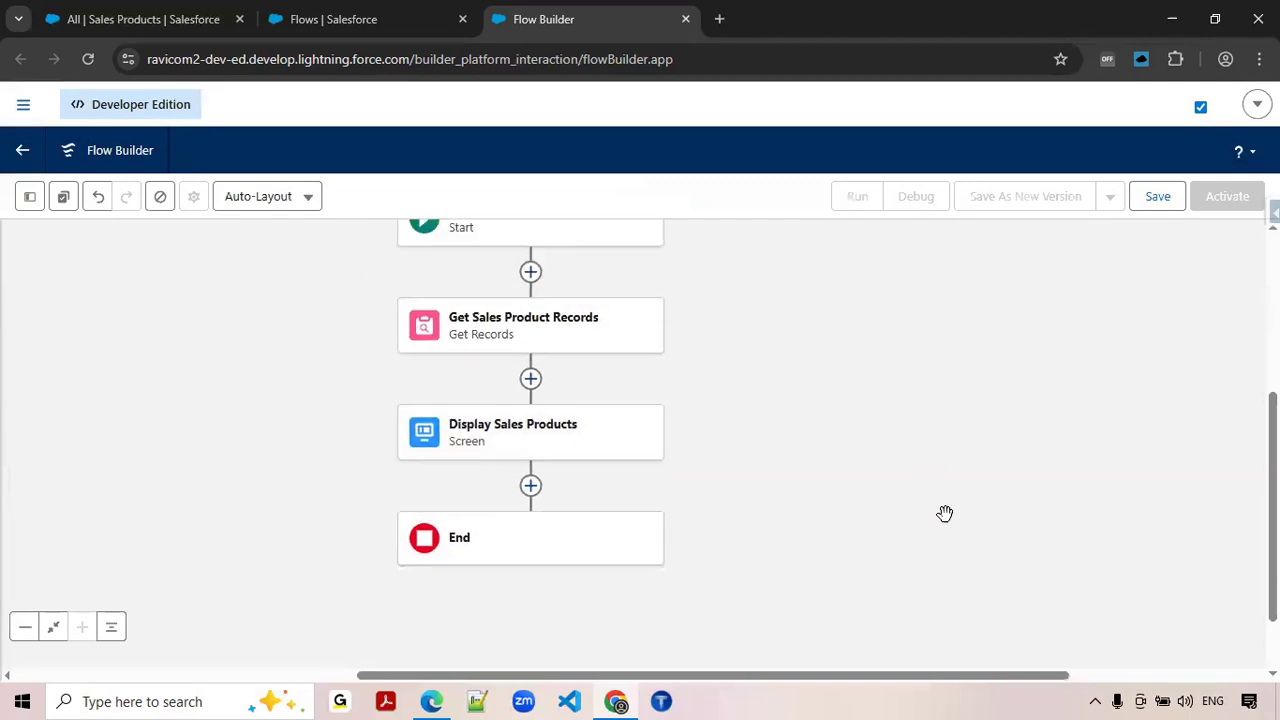
Step: Save the flow with the label Sales Products Inline Edit and Sorting Feature
left_click(1166, 205)
left_click(455, 330)
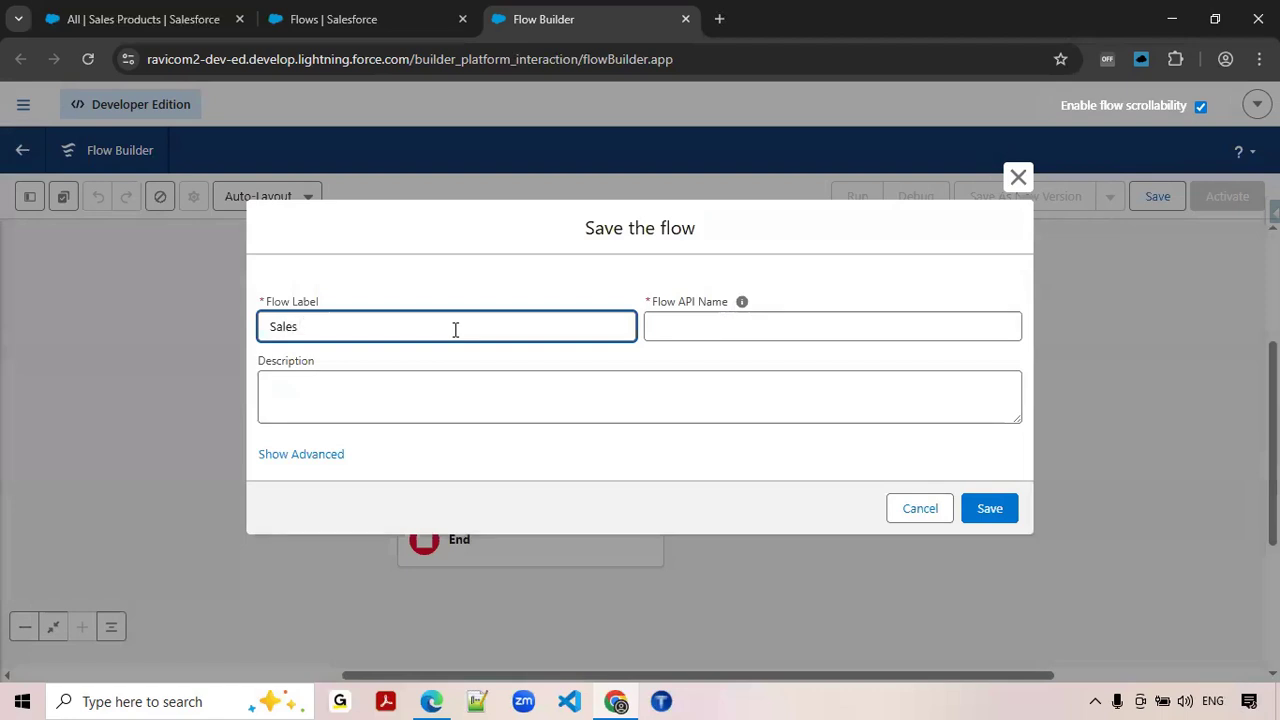
type("Sales Products Inline Edit and Sorting Feature")
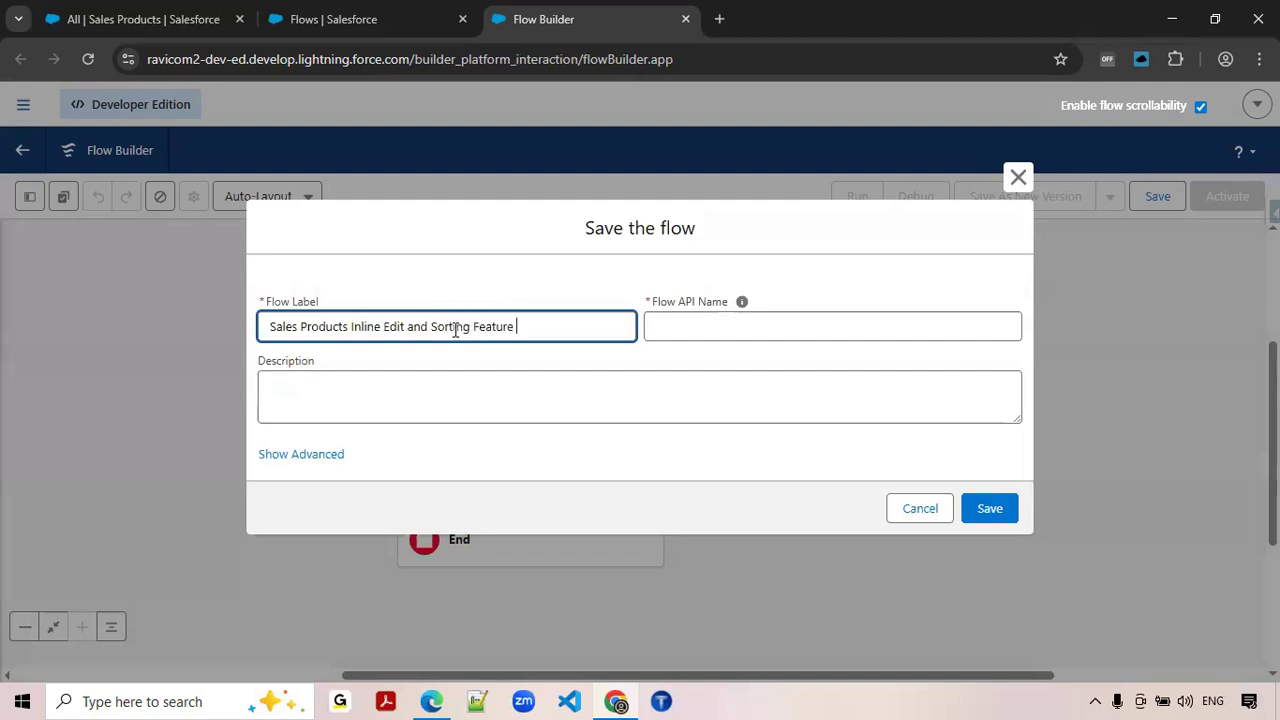
key("Tab")
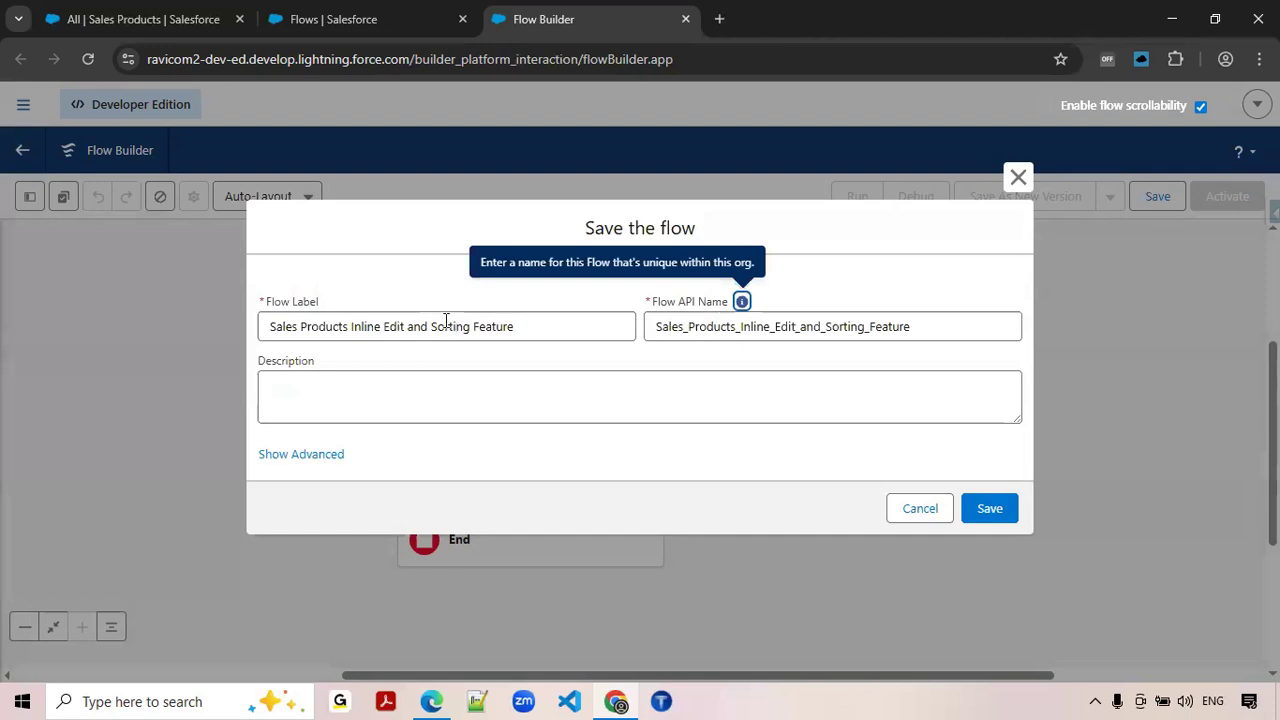
left_click(988, 508)
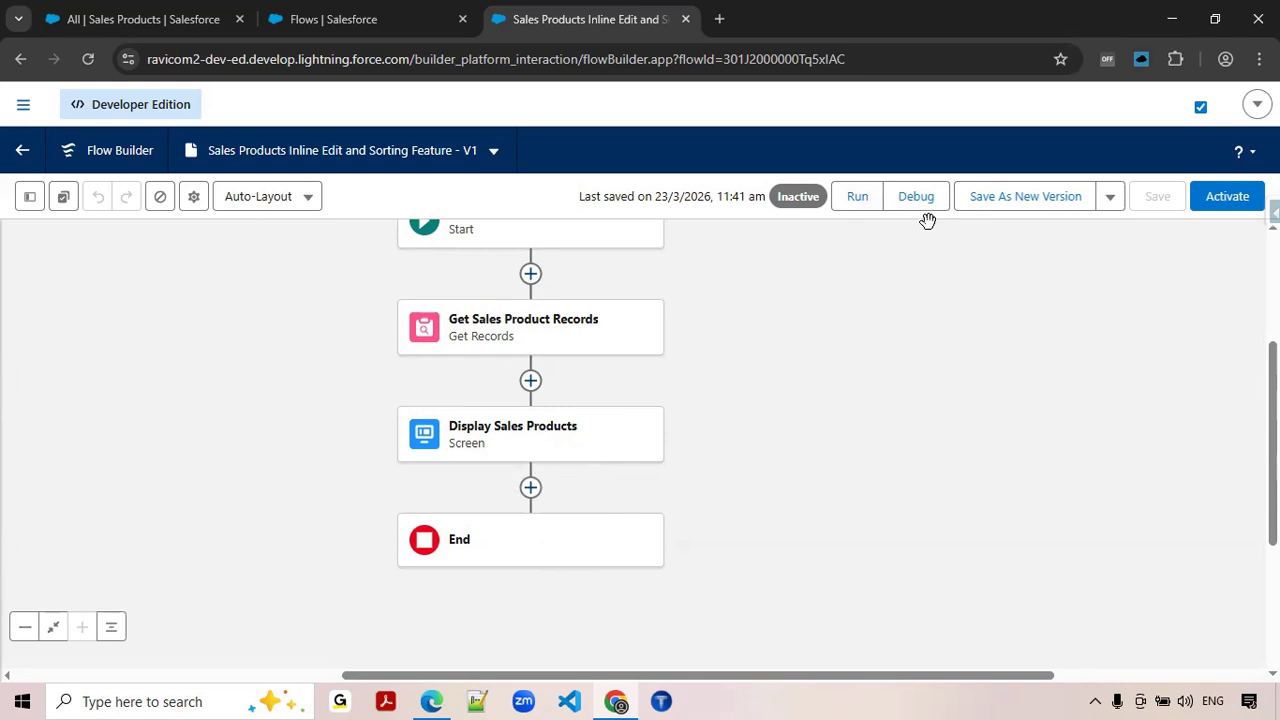
Step: Run the flow and test sorting the Sales Products table by Brand in ascending and descending order
left_click(845, 204)
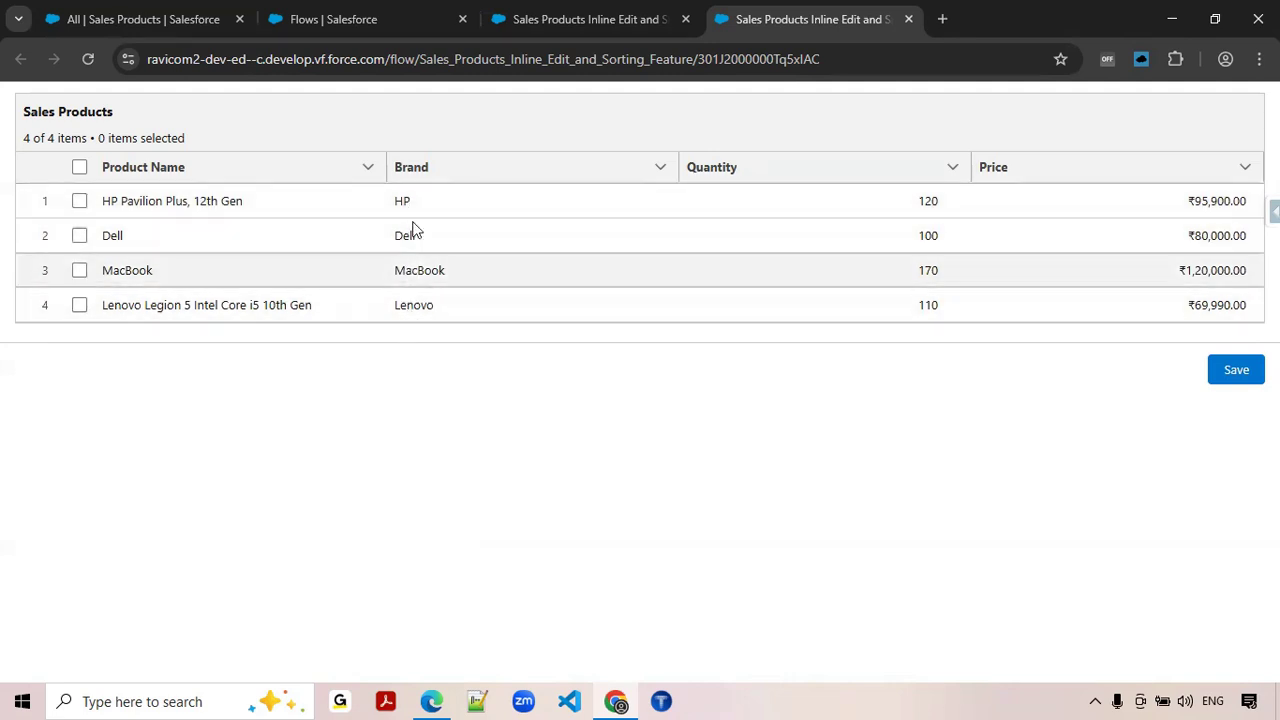
left_click(662, 168)
left_click(574, 174)
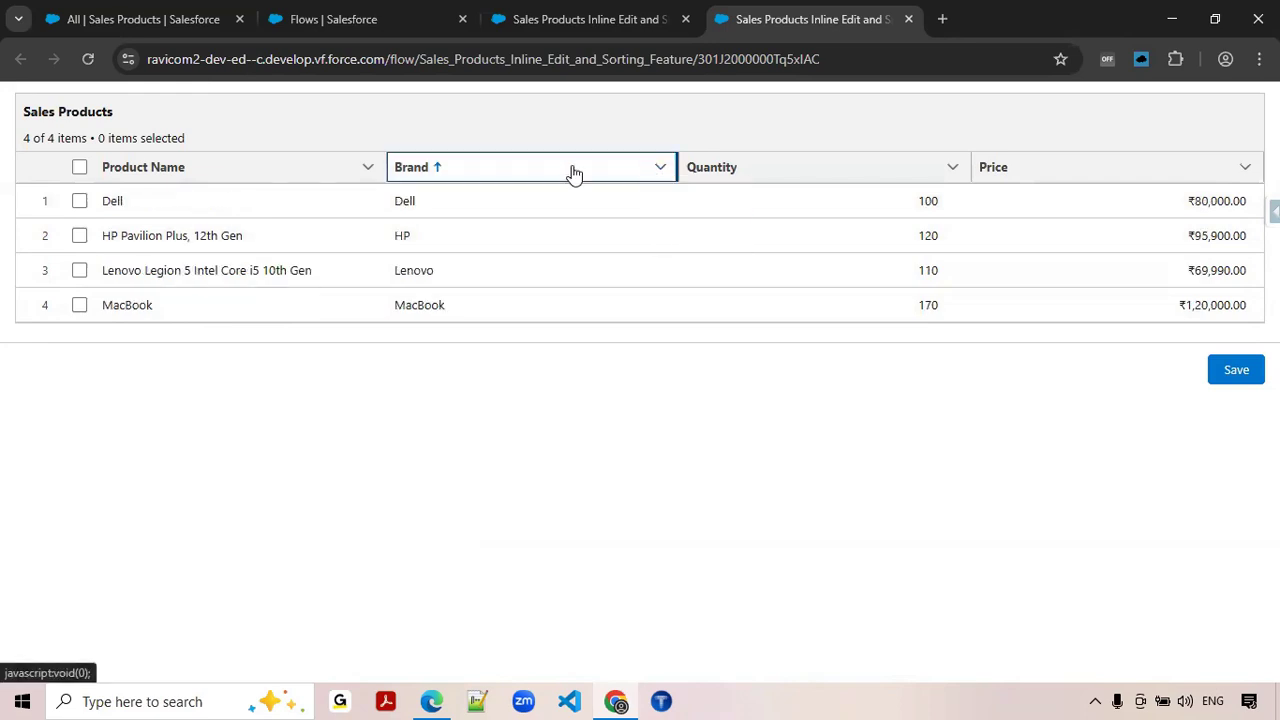
left_click(574, 174)
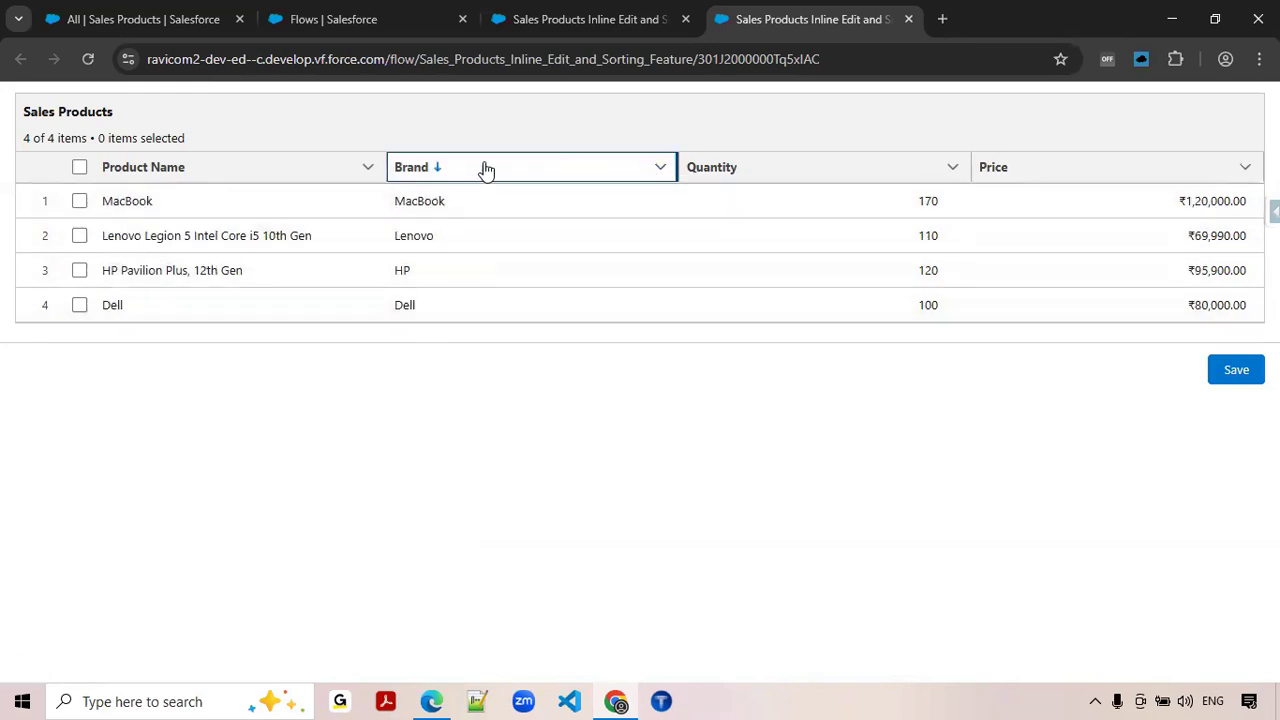
left_click(486, 170)
Step: Test sorting the table by Product Name in both directions, and try sorting it by Price
left_click(285, 189)
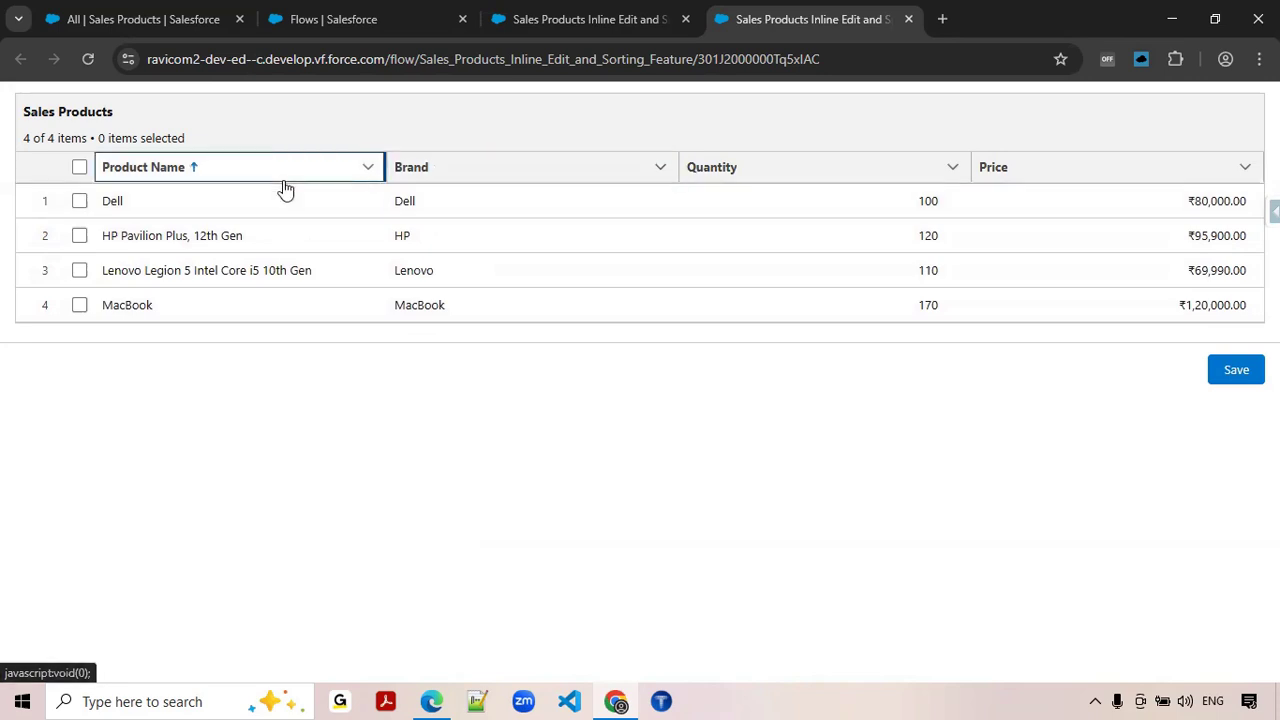
left_click(197, 171)
left_click(198, 172)
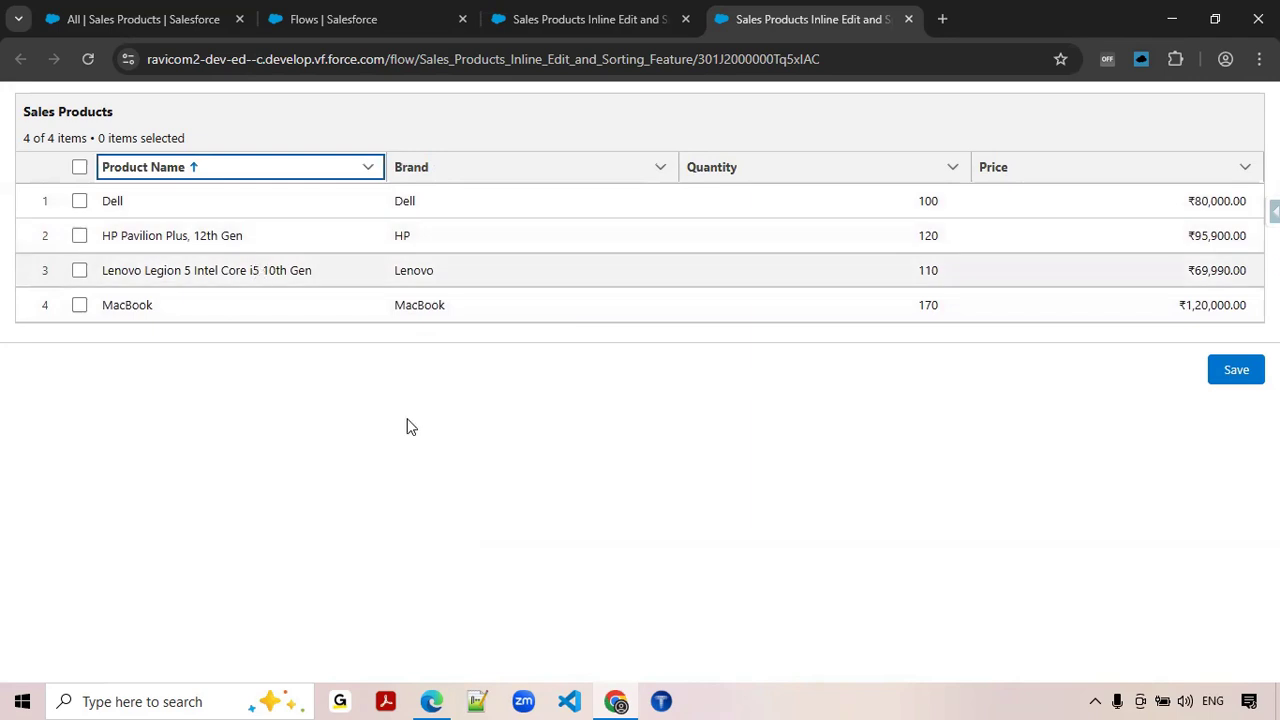
left_click(1100, 170)
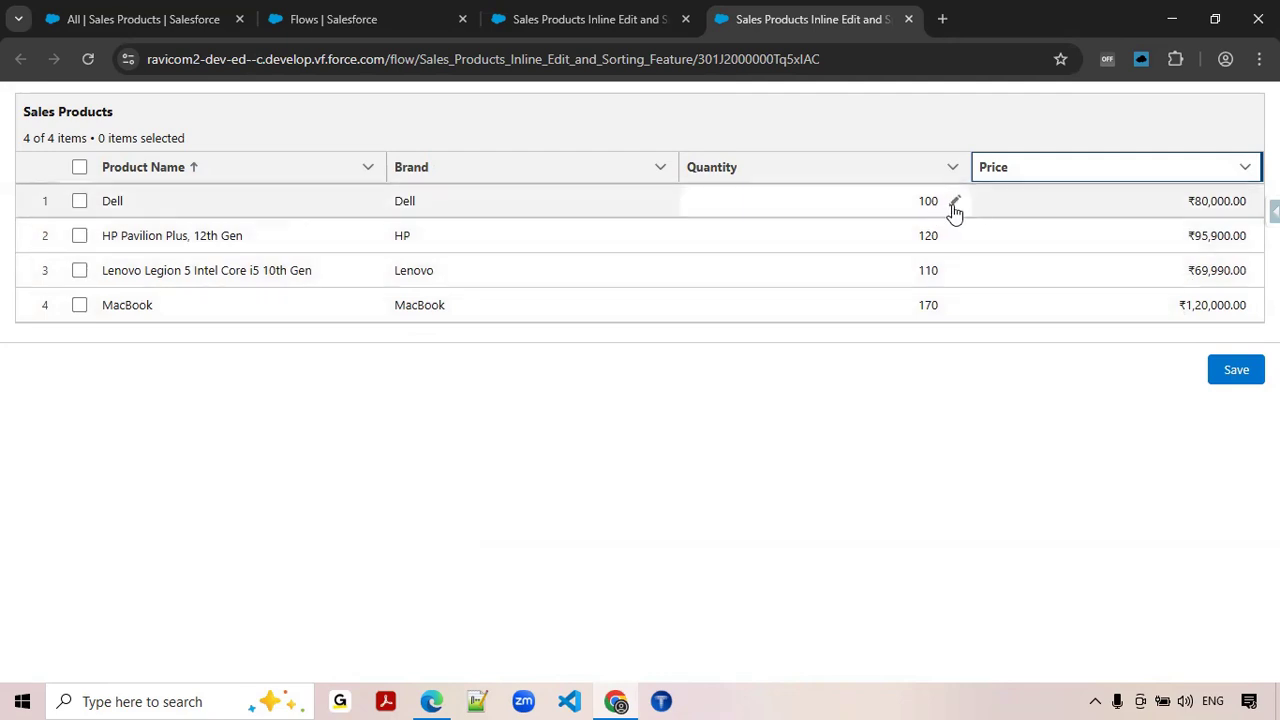
Step: Test inline editing by setting the Dell row's quantity to 111 and confirming it, and close the flow run
left_click(954, 203)
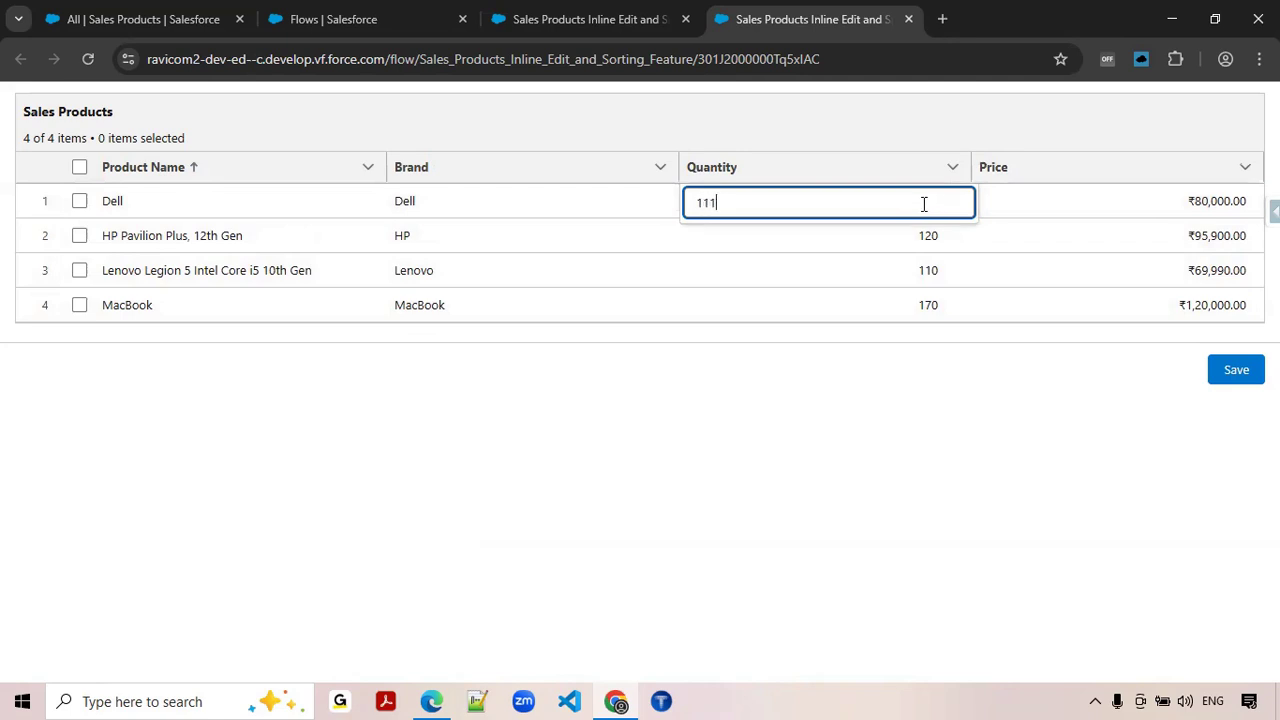
left_click(802, 420)
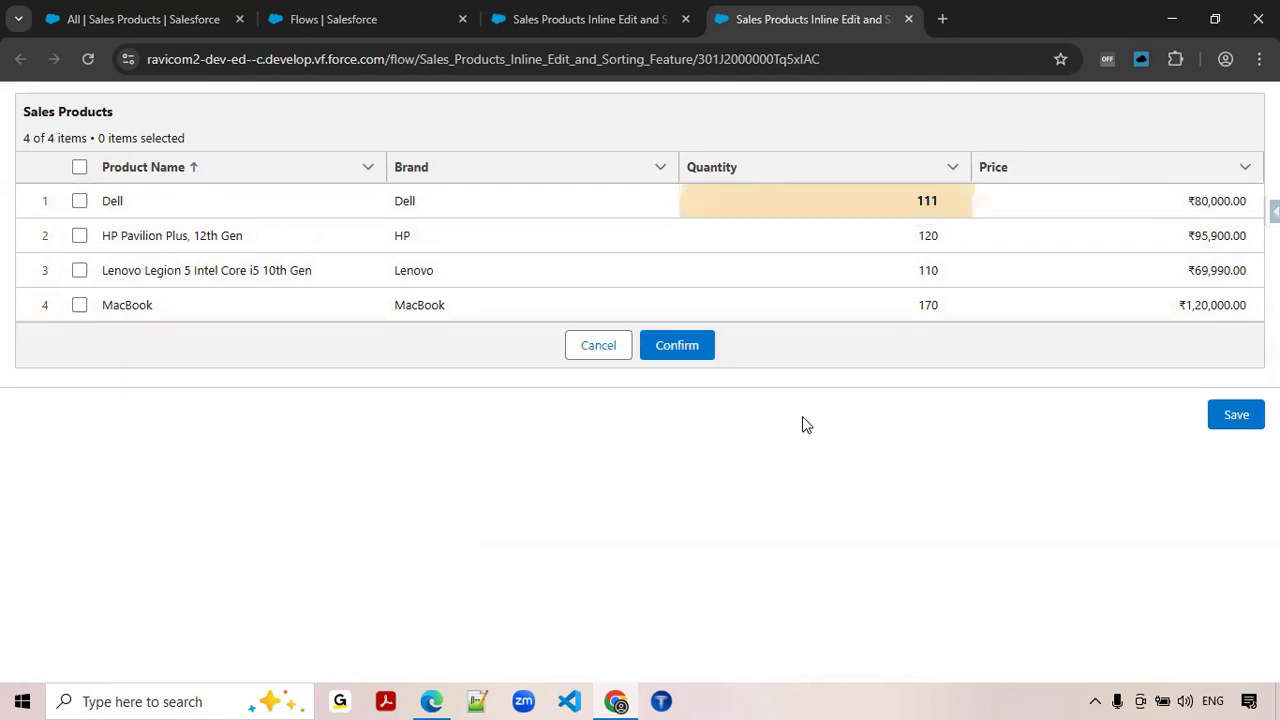
left_click(675, 347)
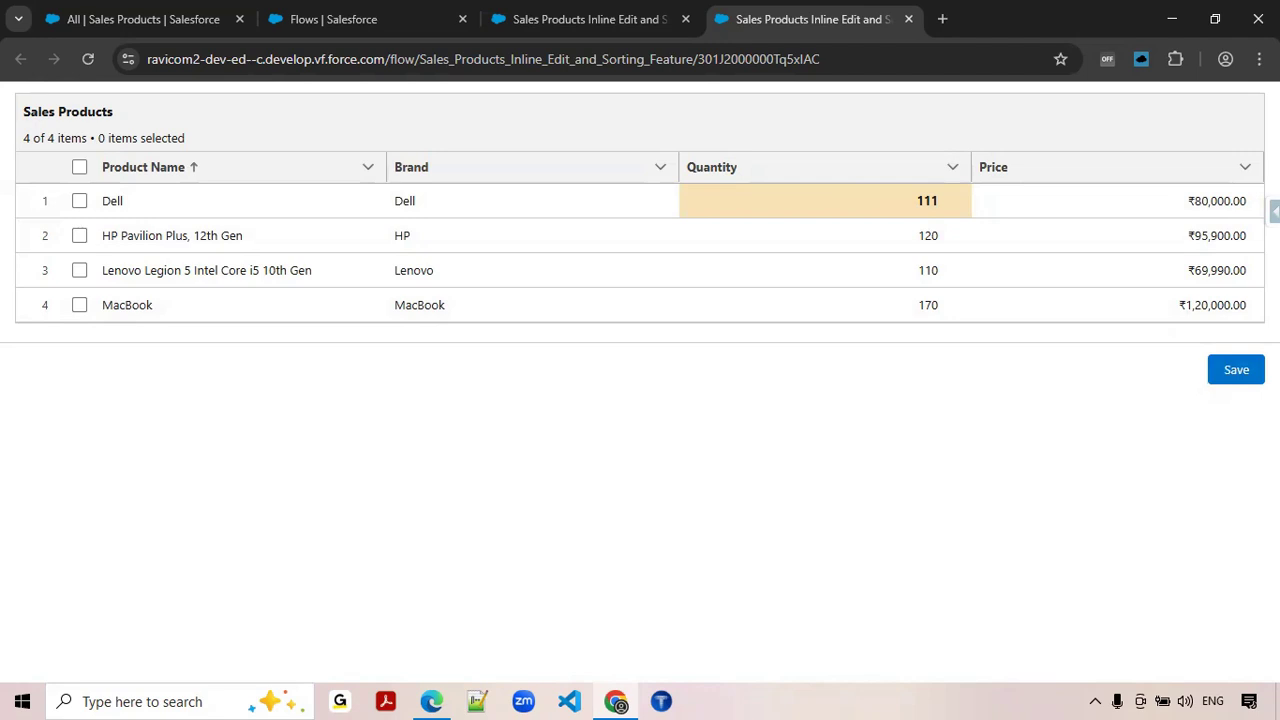
left_click(909, 20)
Step: Add a Loop element after the Display Sales Products screen and label it Loop The Sales Product Records
left_click_drag(894, 463, 886, 394)
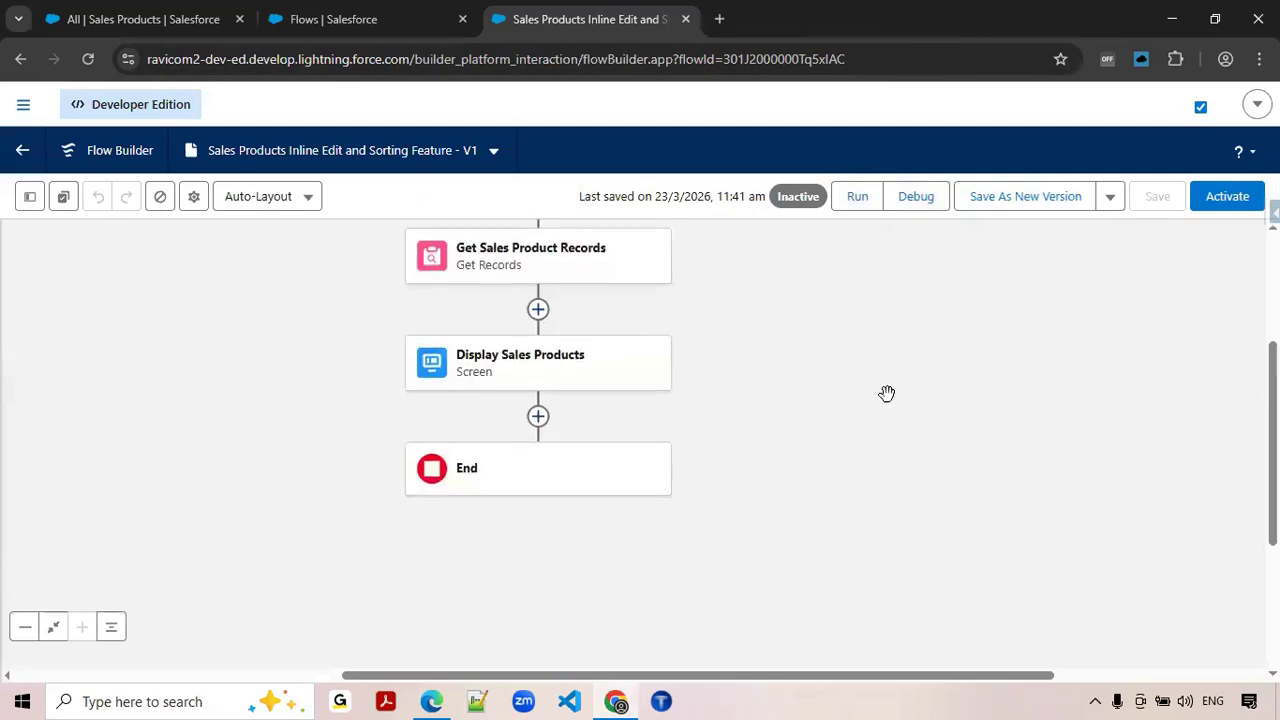
left_click(538, 416)
scroll(795, 350, "down", 2)
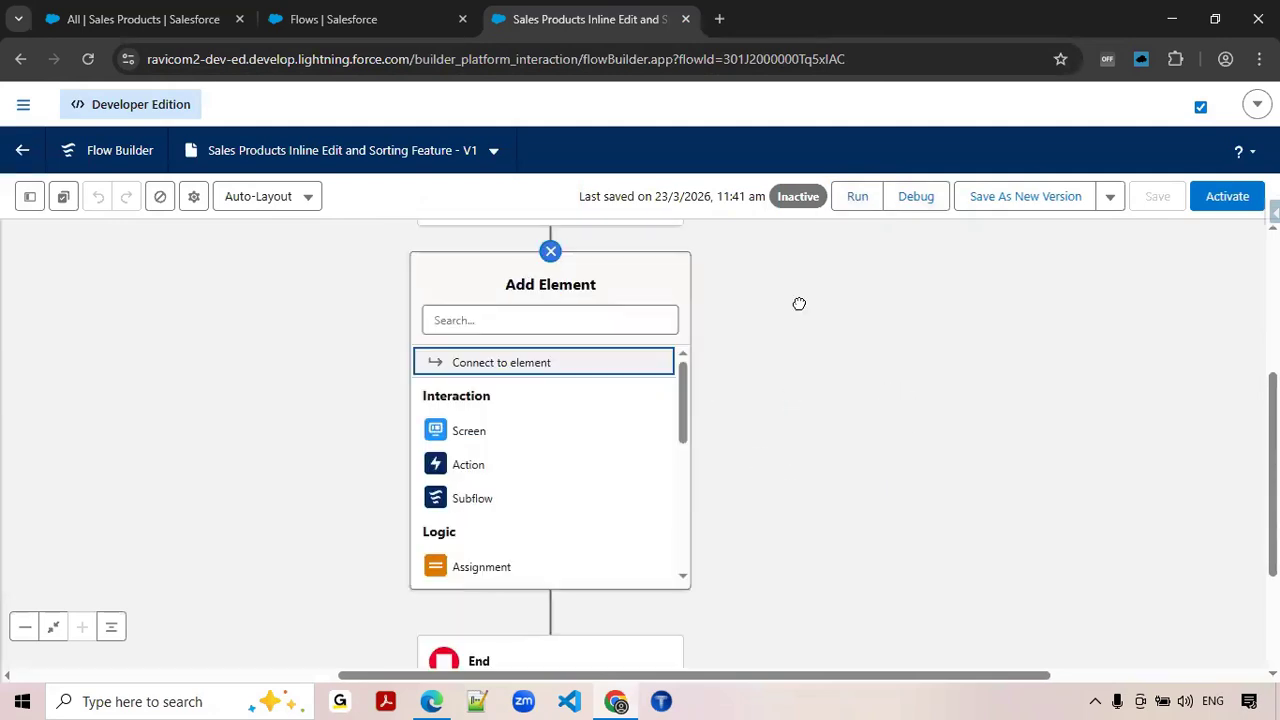
left_click(586, 322)
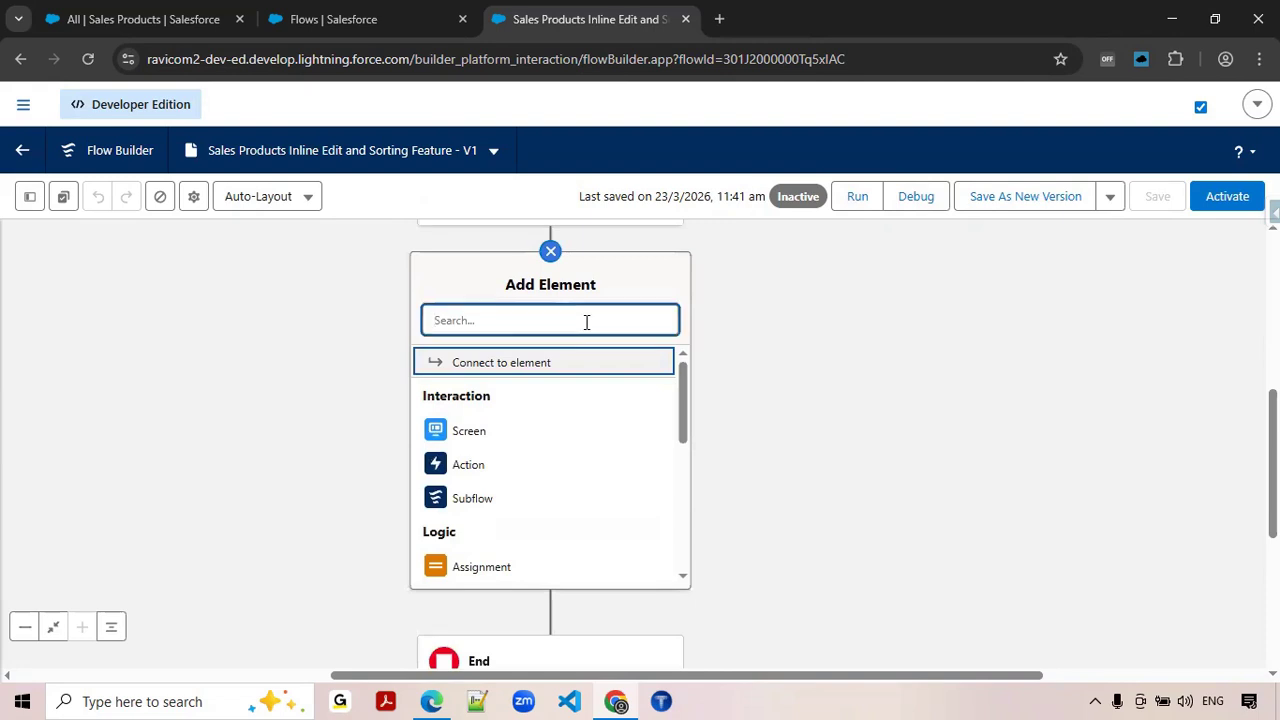
type("loo")
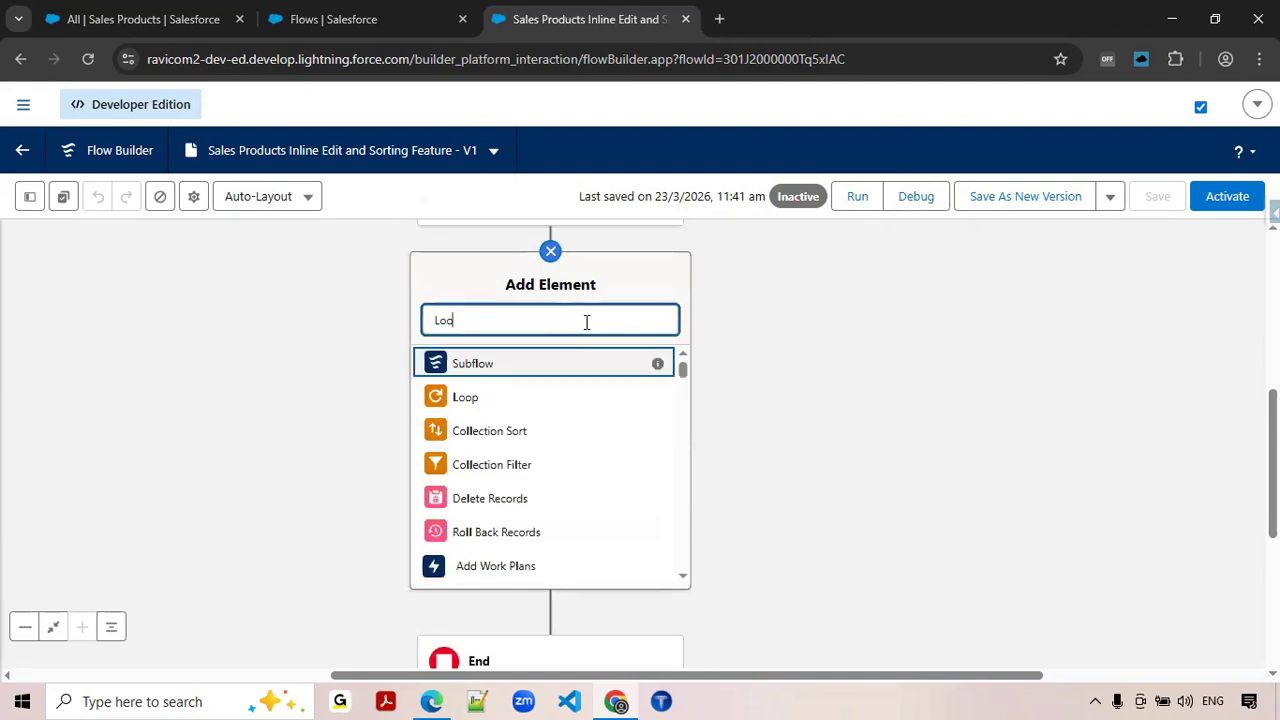
left_click(463, 365)
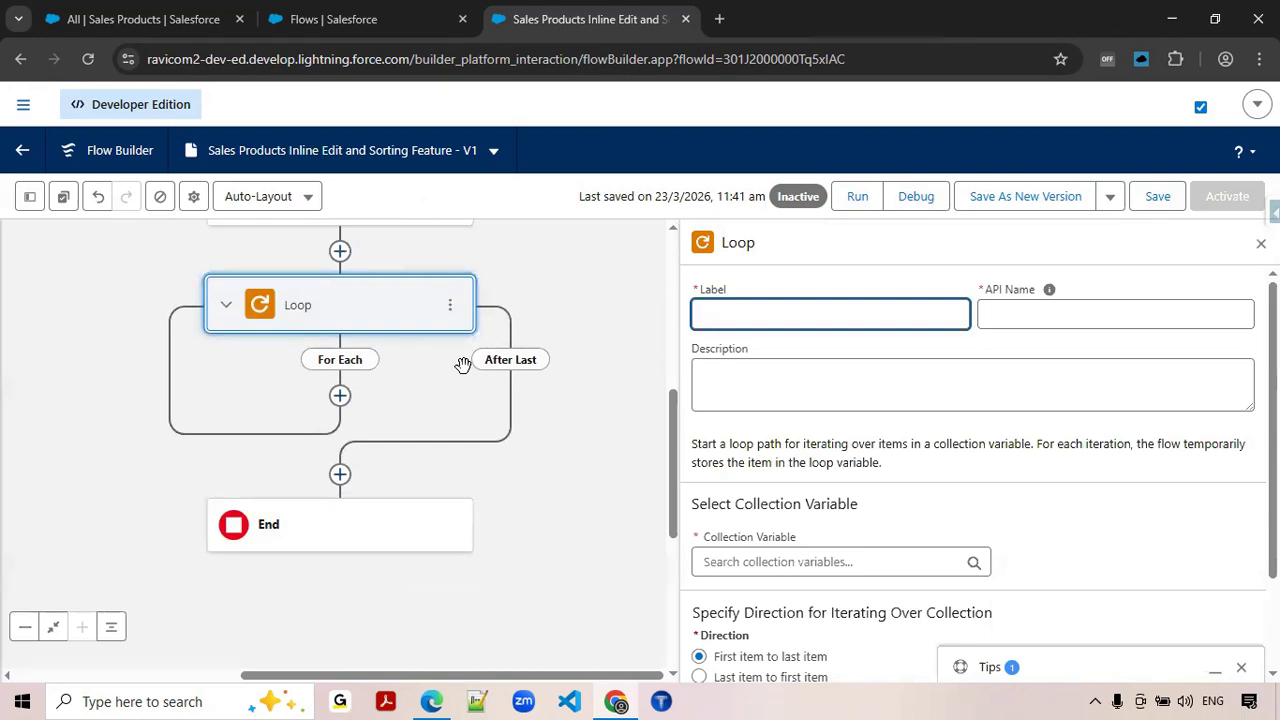
type("op The Sales Product Records")
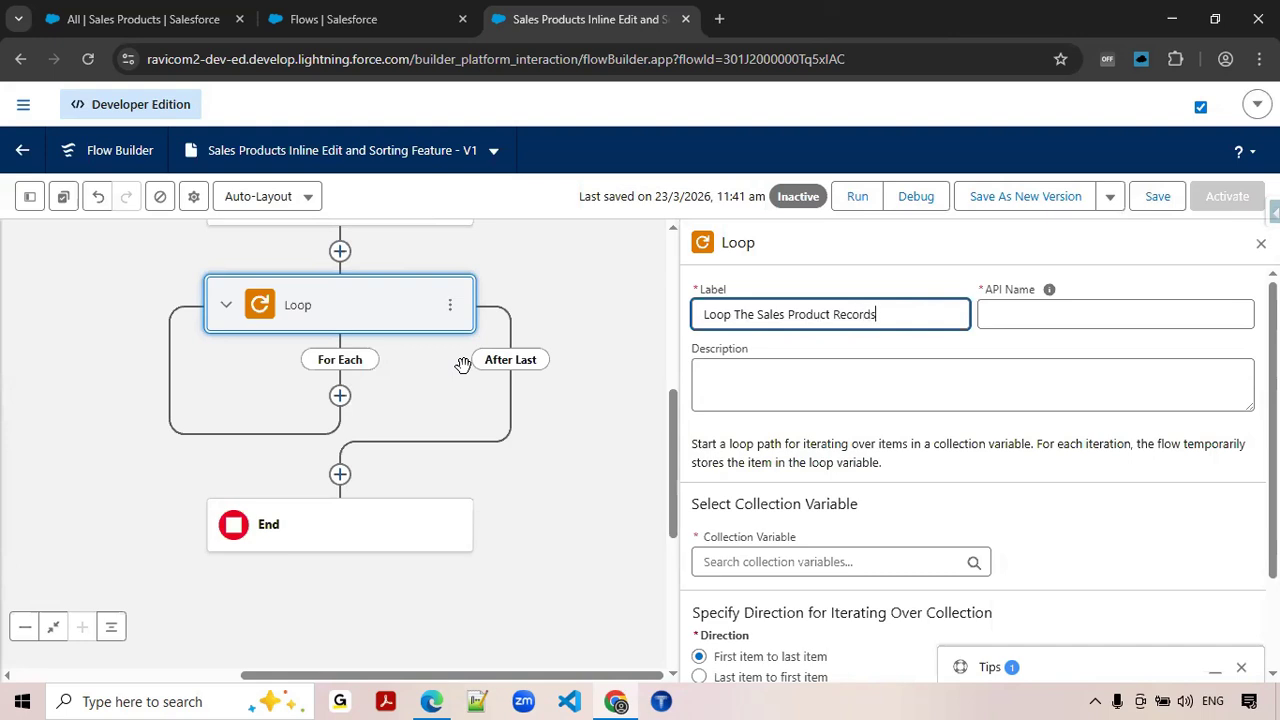
key("Tab")
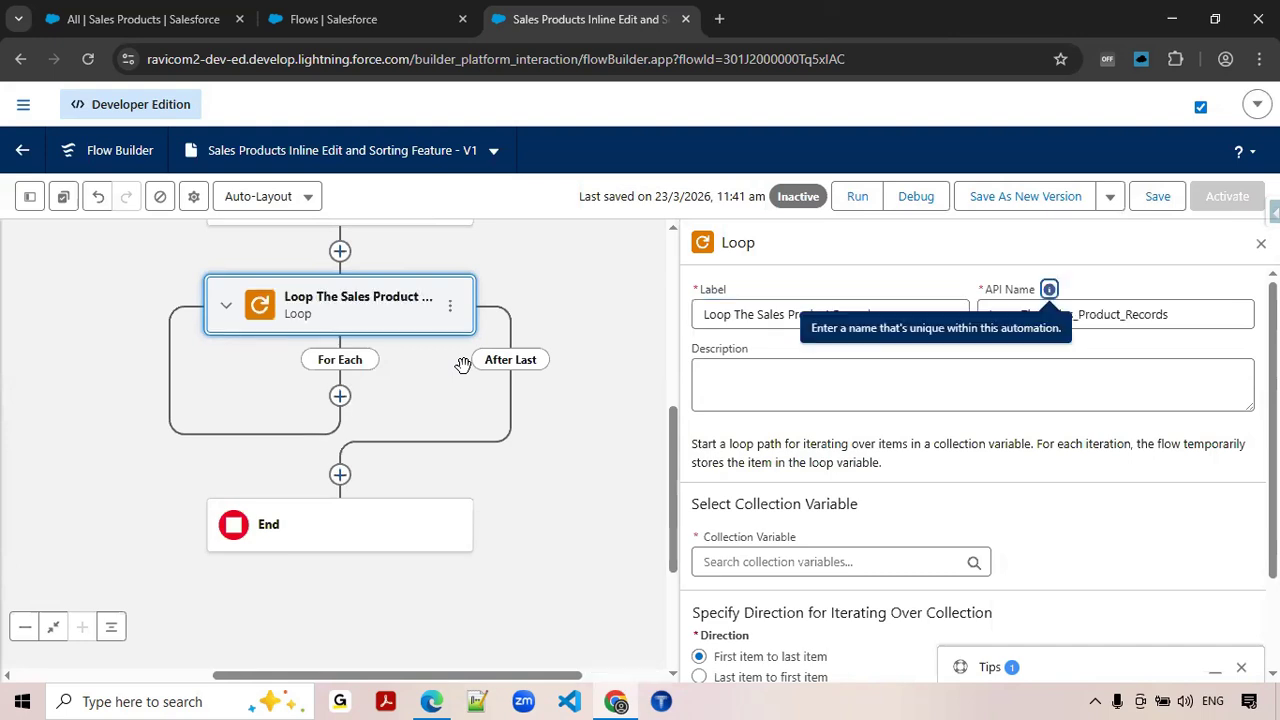
Step: Set the loop's collection variable to the Edited Rows output of the Sales Products table on the Display Sales Products screen
left_click(806, 562)
scroll(930, 486, "down", 2)
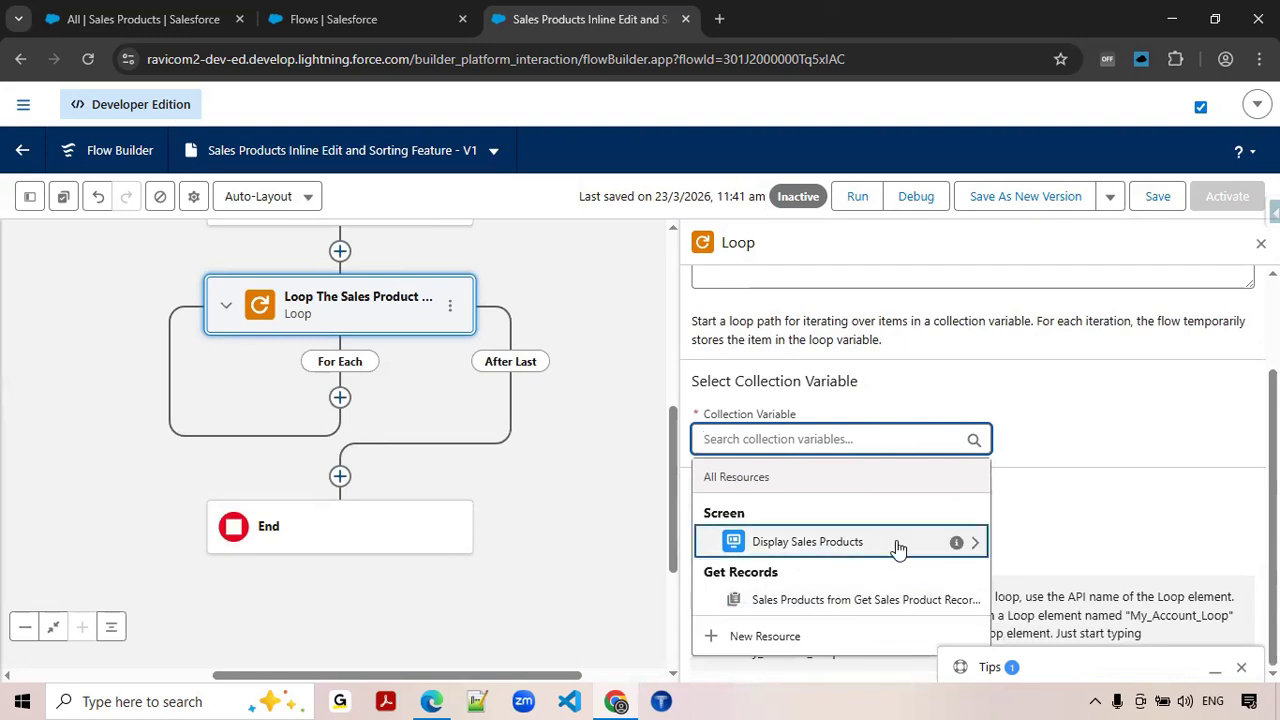
left_click(975, 542)
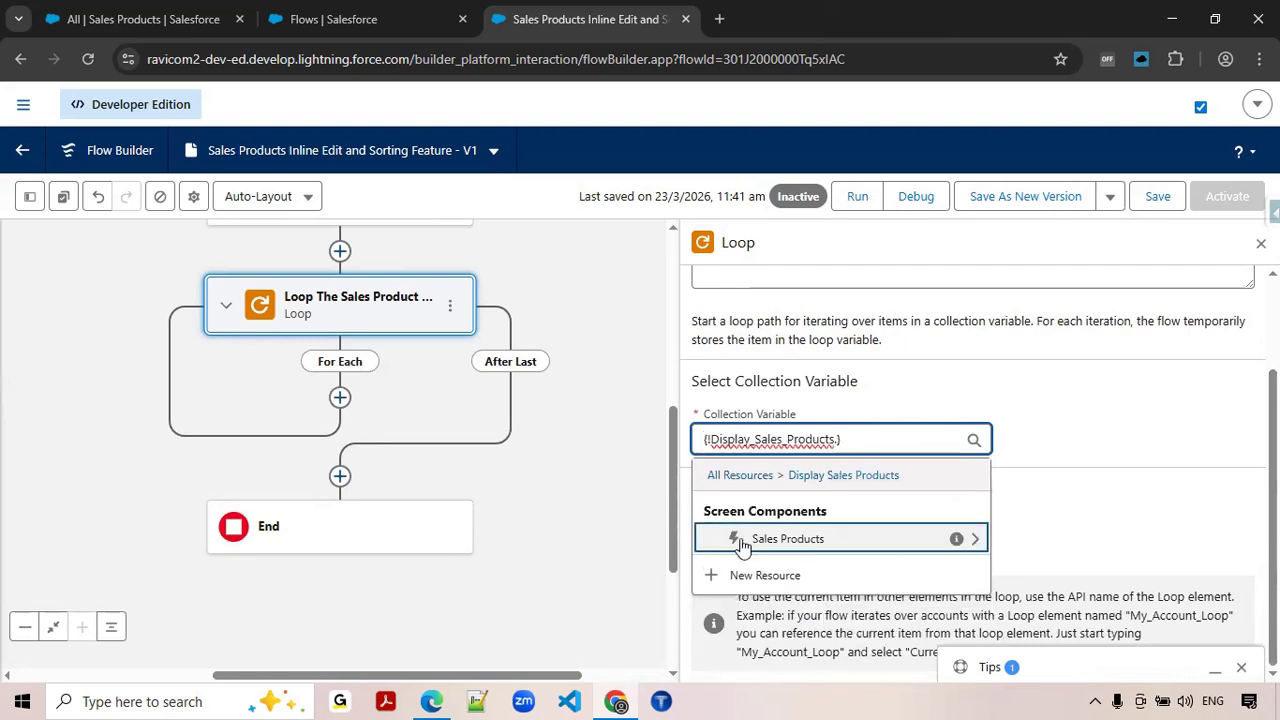
left_click(816, 545)
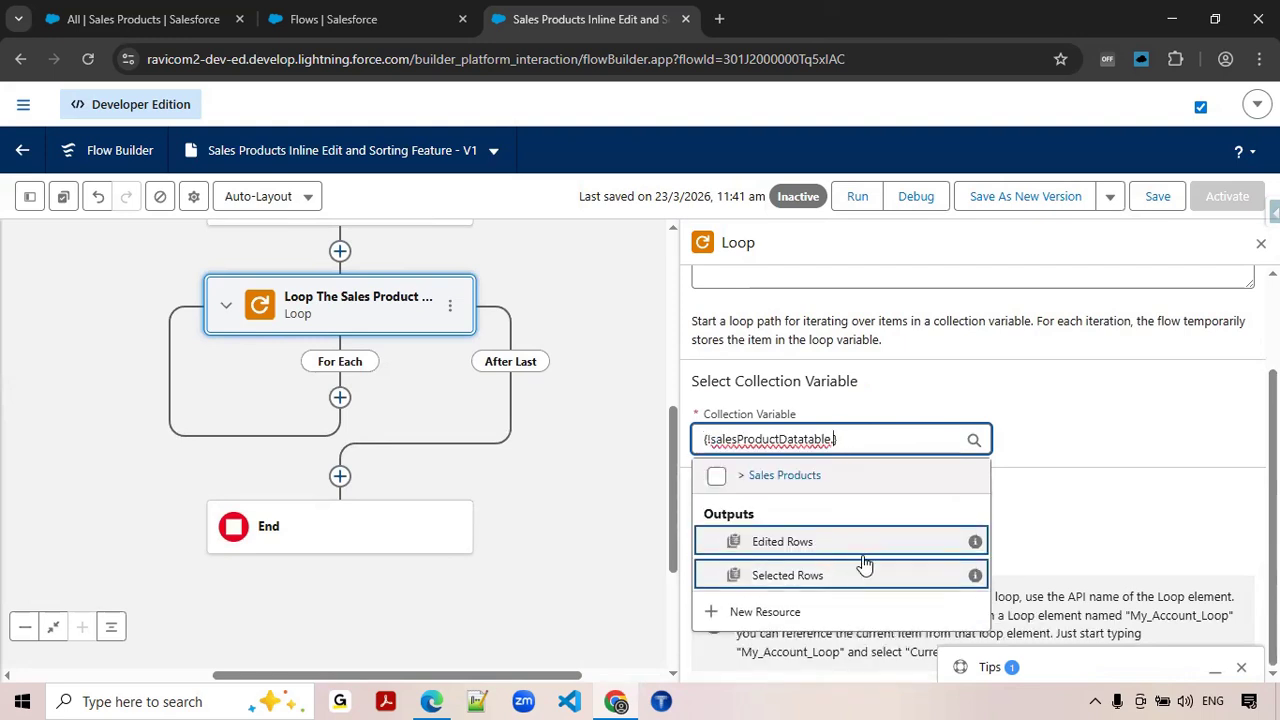
left_click(808, 545)
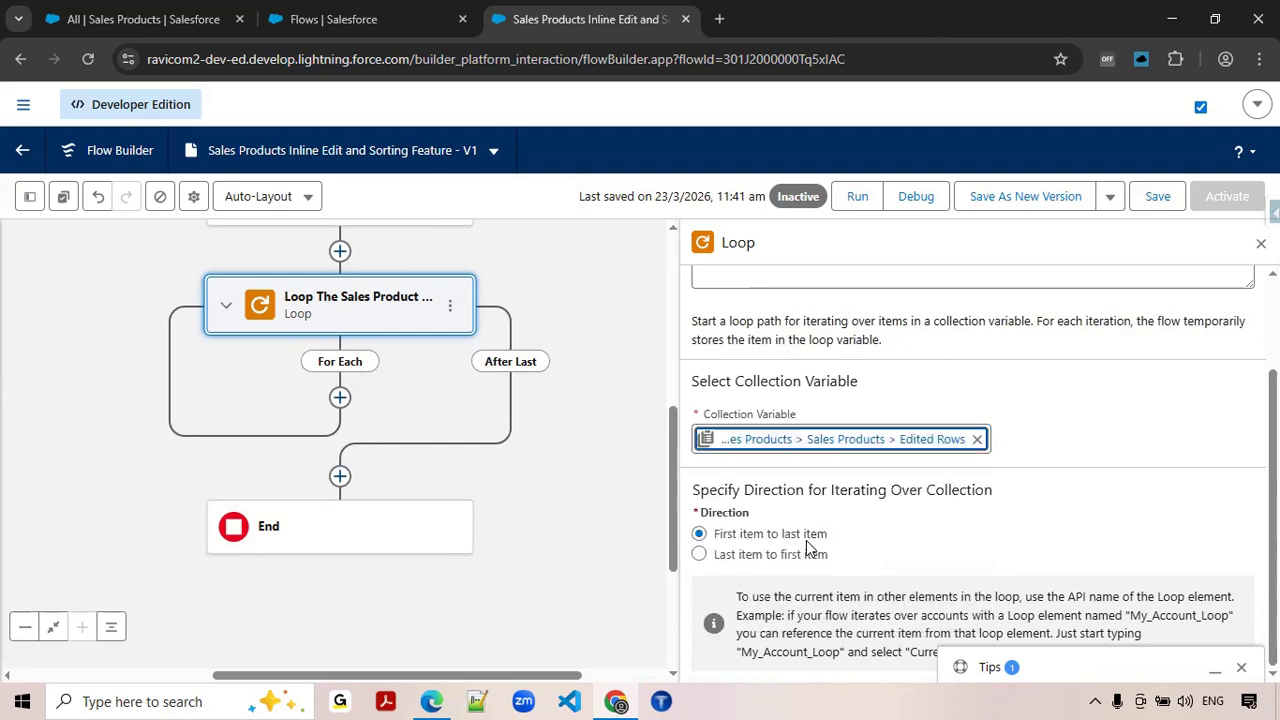
Step: Add an Update Records element after the loop, before the End element
left_click_drag(563, 316, 572, 398)
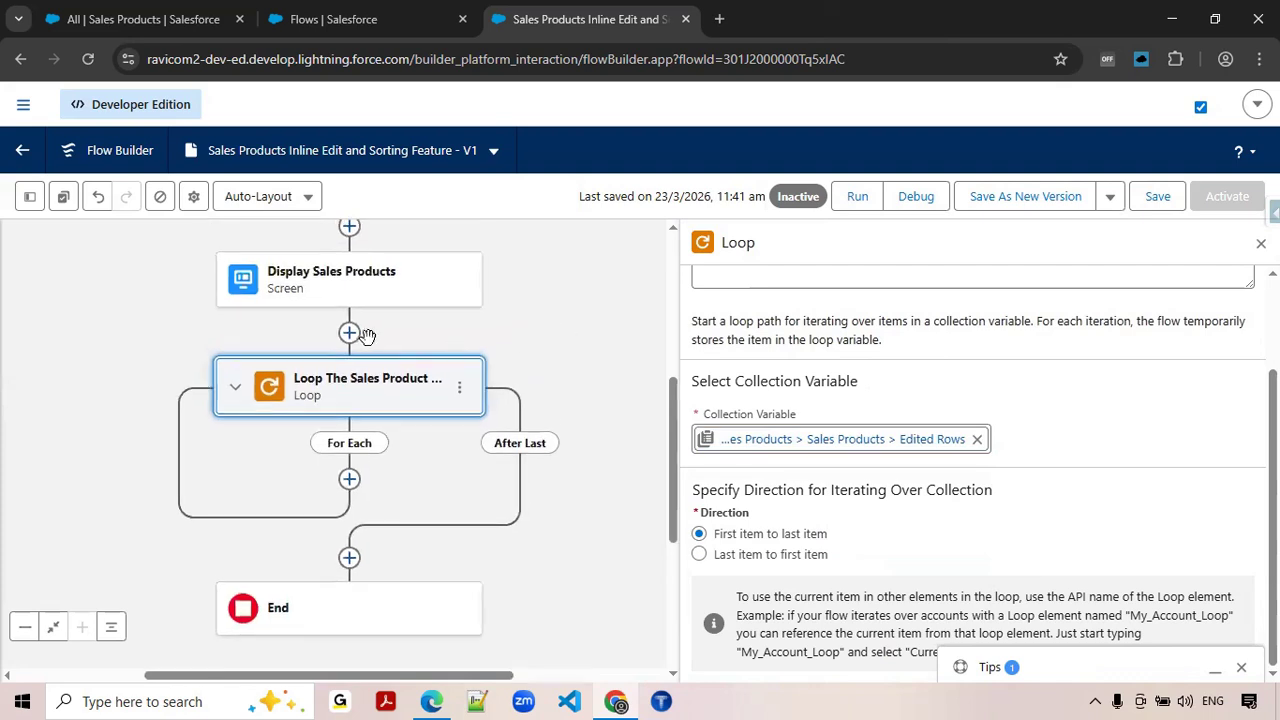
left_click(349, 558)
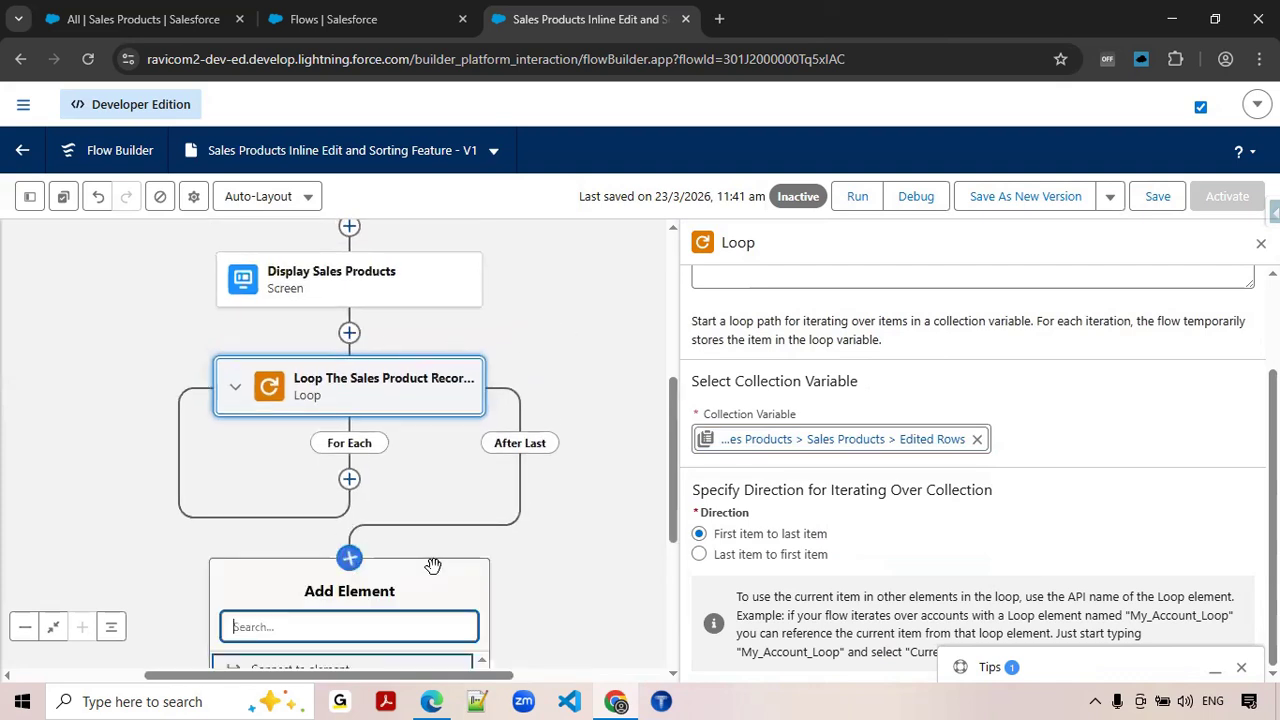
left_click(348, 446)
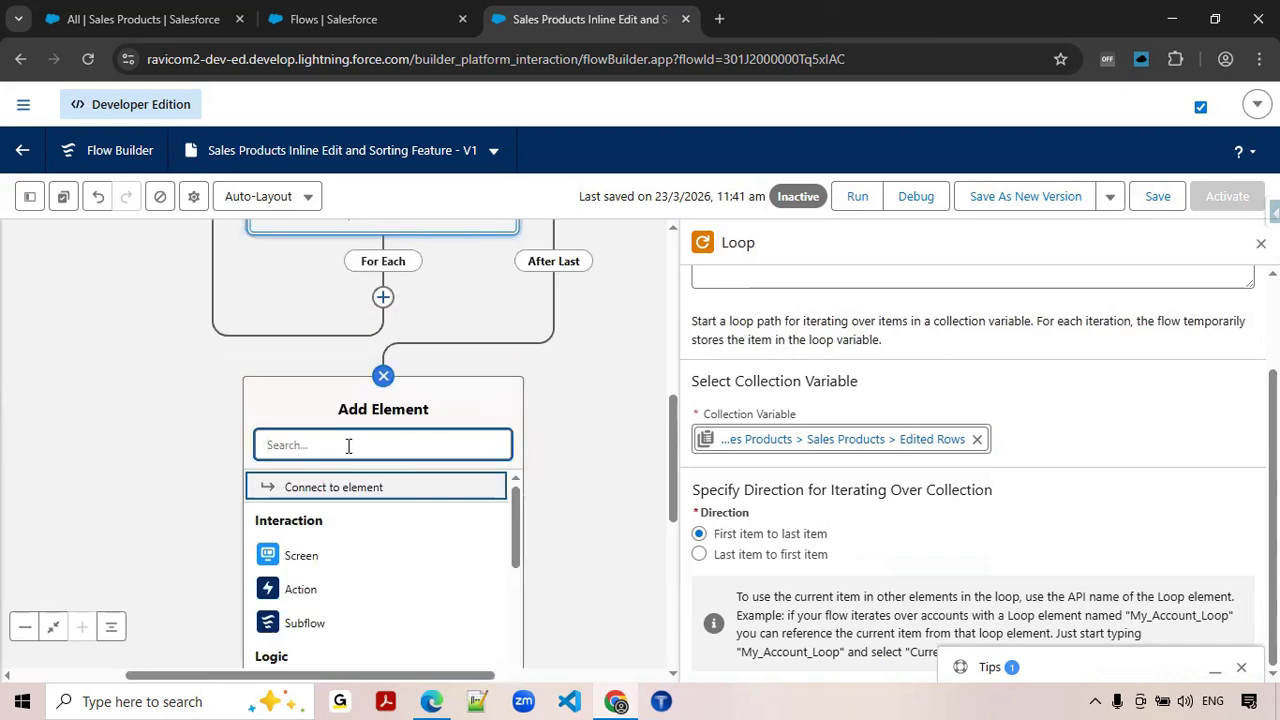
type("Updat")
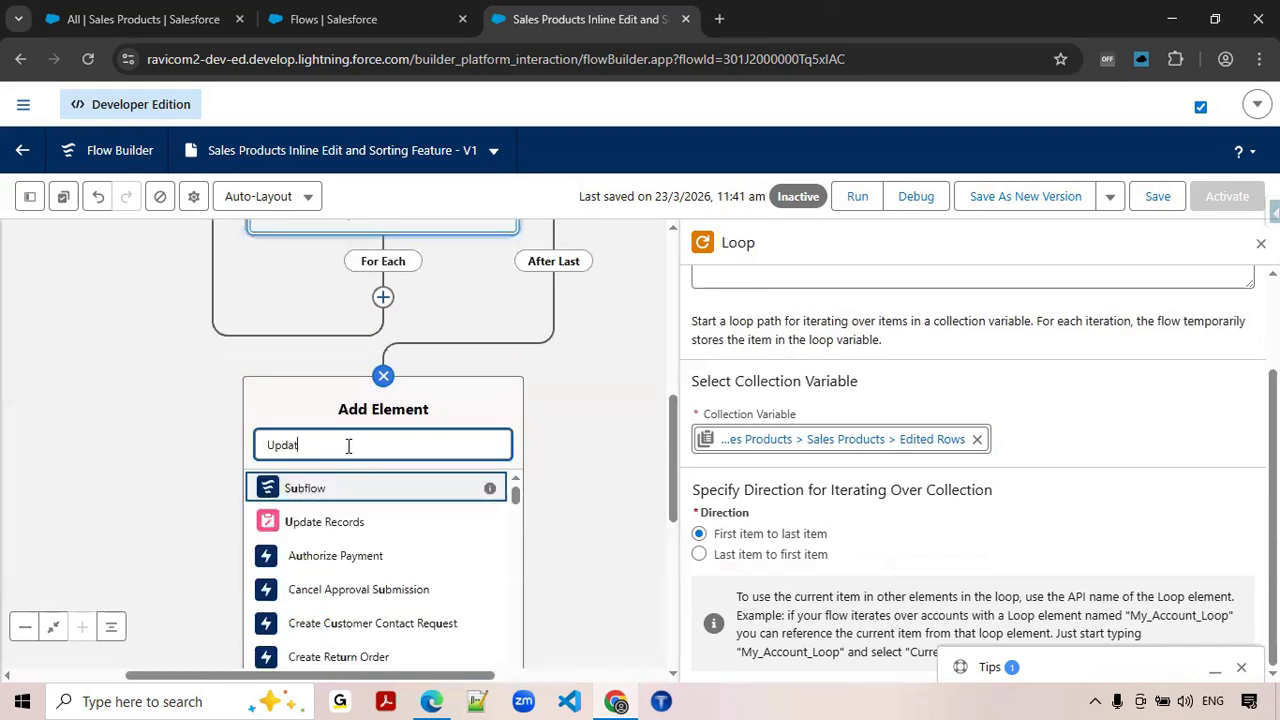
type("e")
left_click(306, 487)
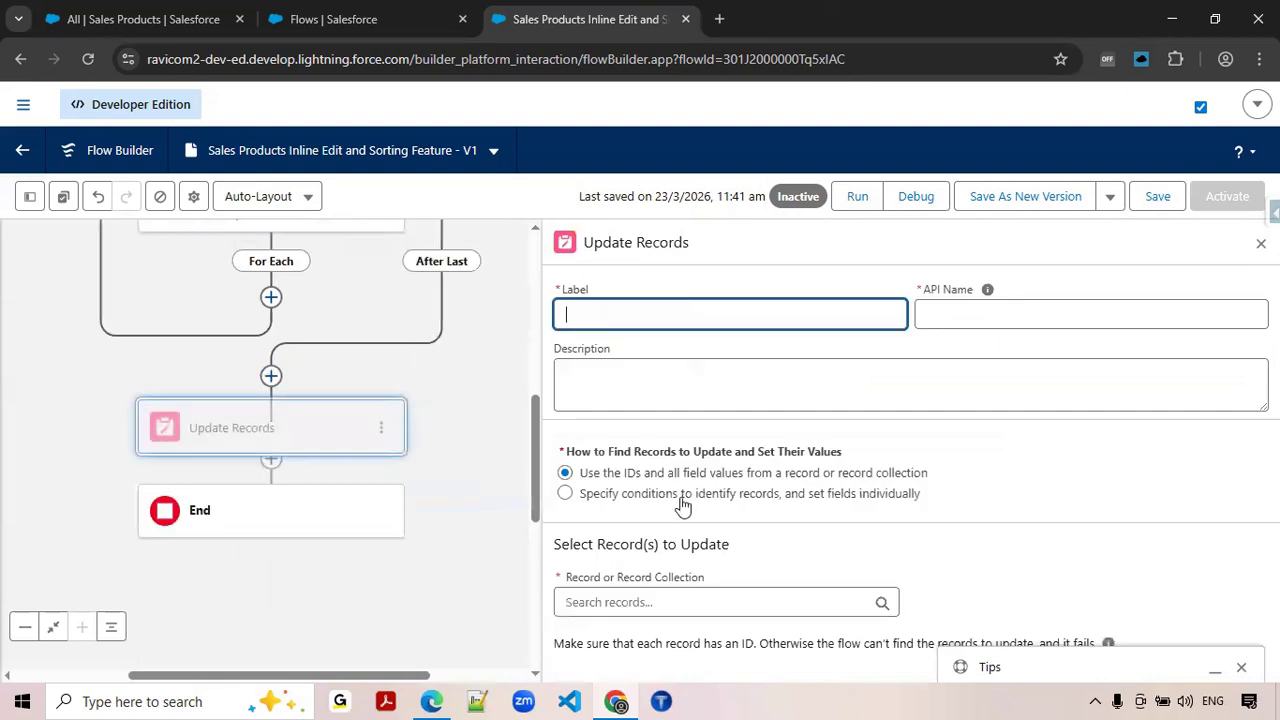
Step: Set the Update Records element's record collection to the Edited Rows output of the Sales Products table
left_click(681, 603)
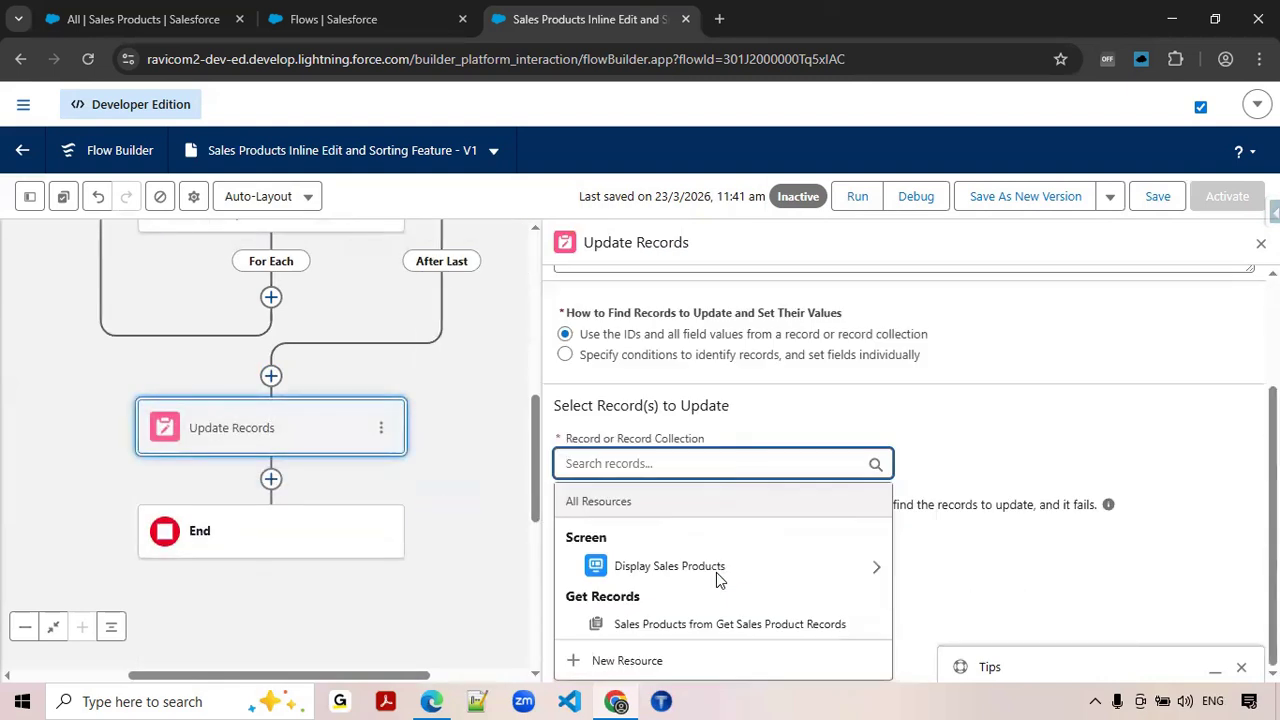
left_click(718, 578)
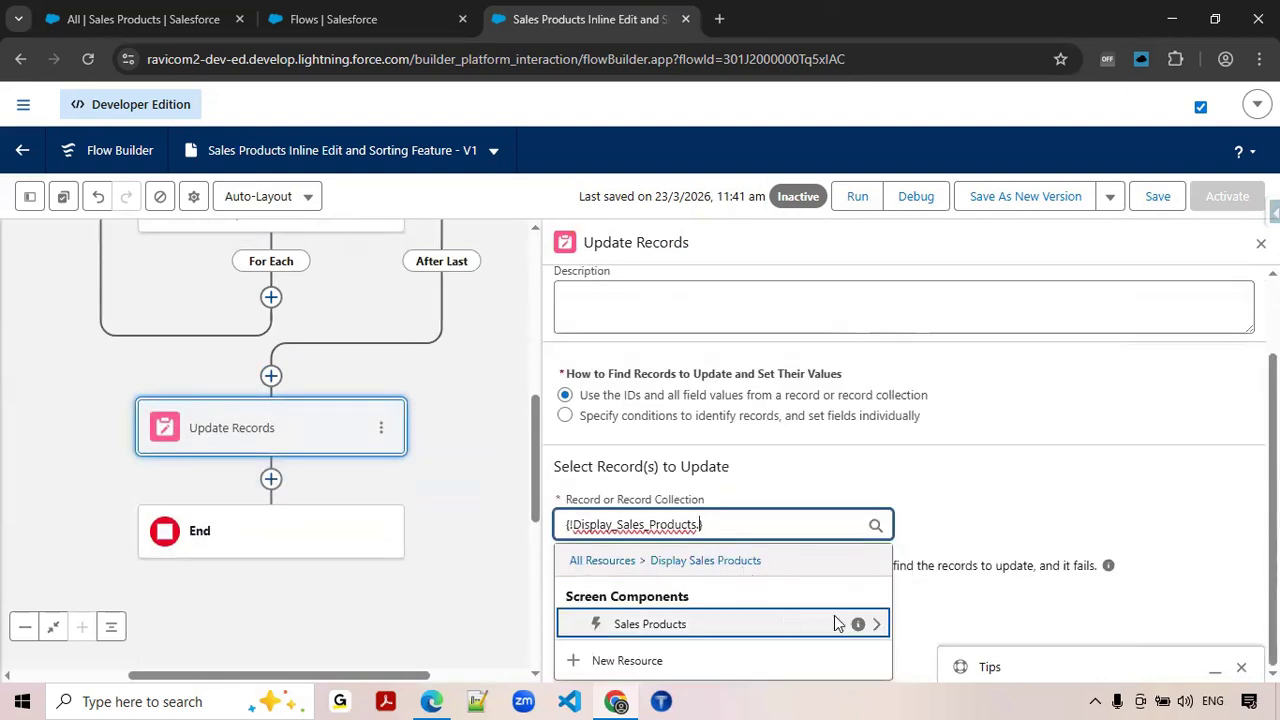
left_click(836, 623)
left_click(763, 566)
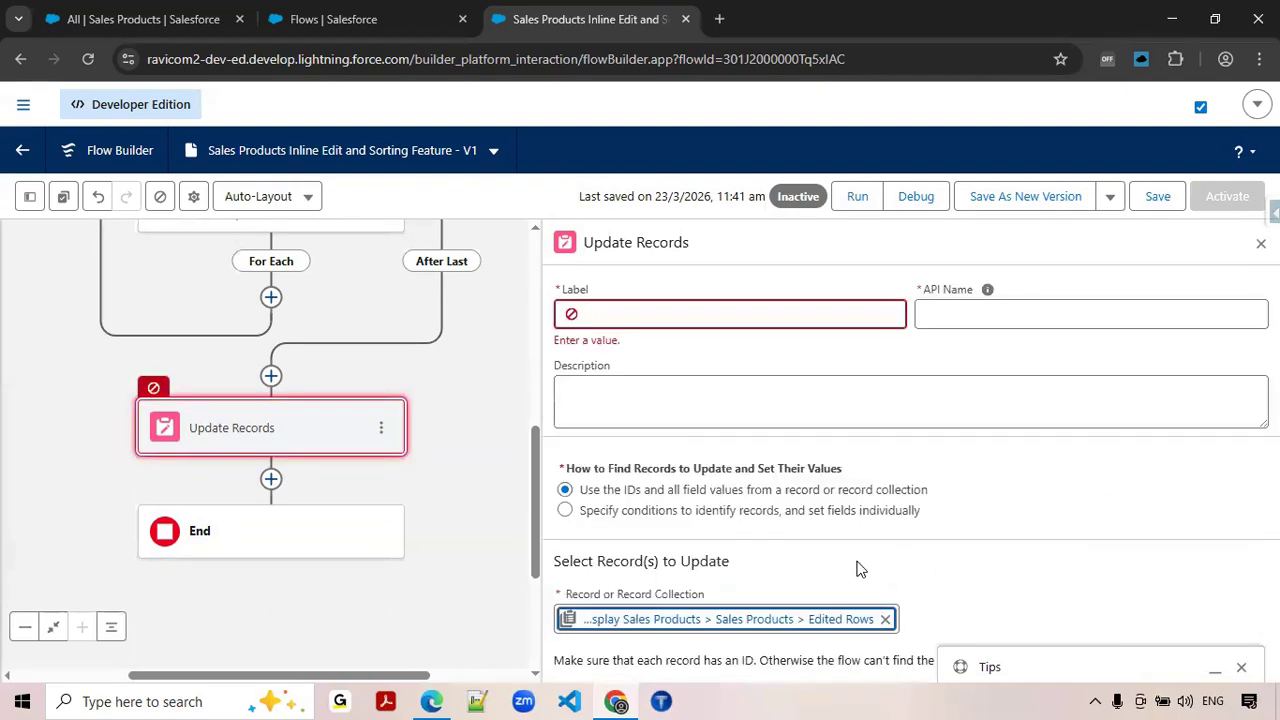
Step: Delete the loop element from the flow and dismiss the error dialog
scroll(451, 474, "up", 3)
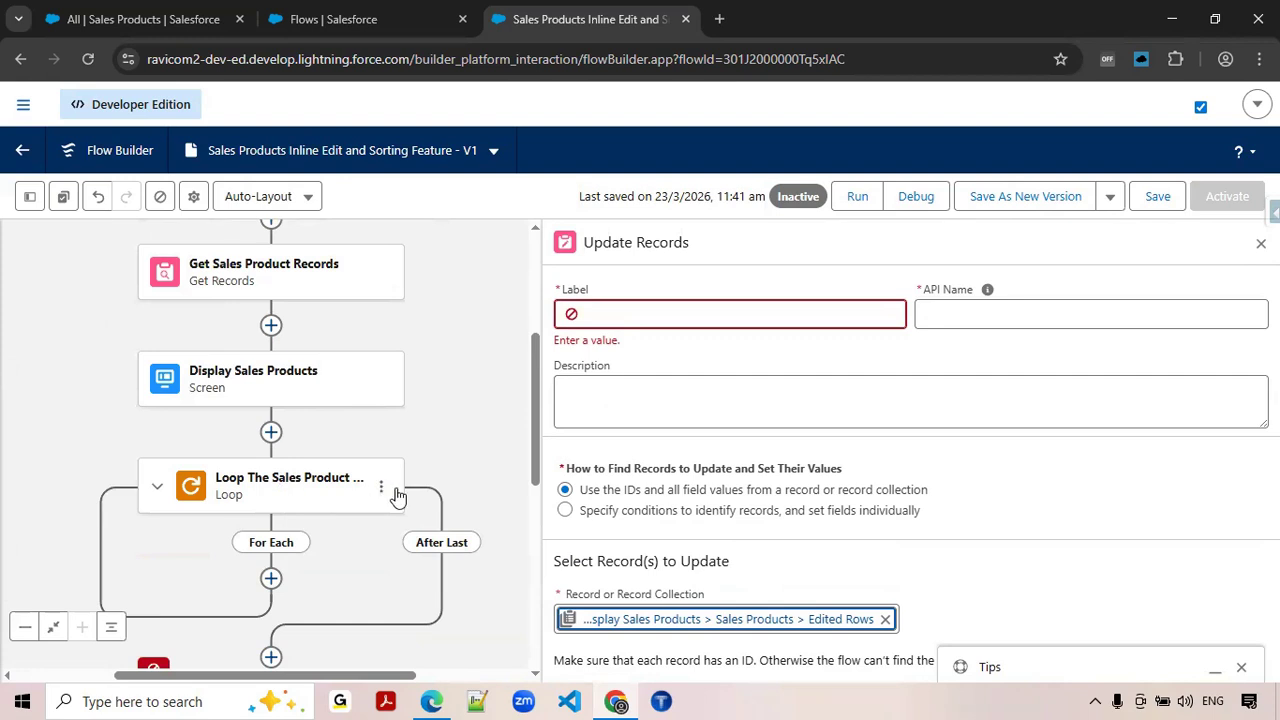
left_click(381, 487)
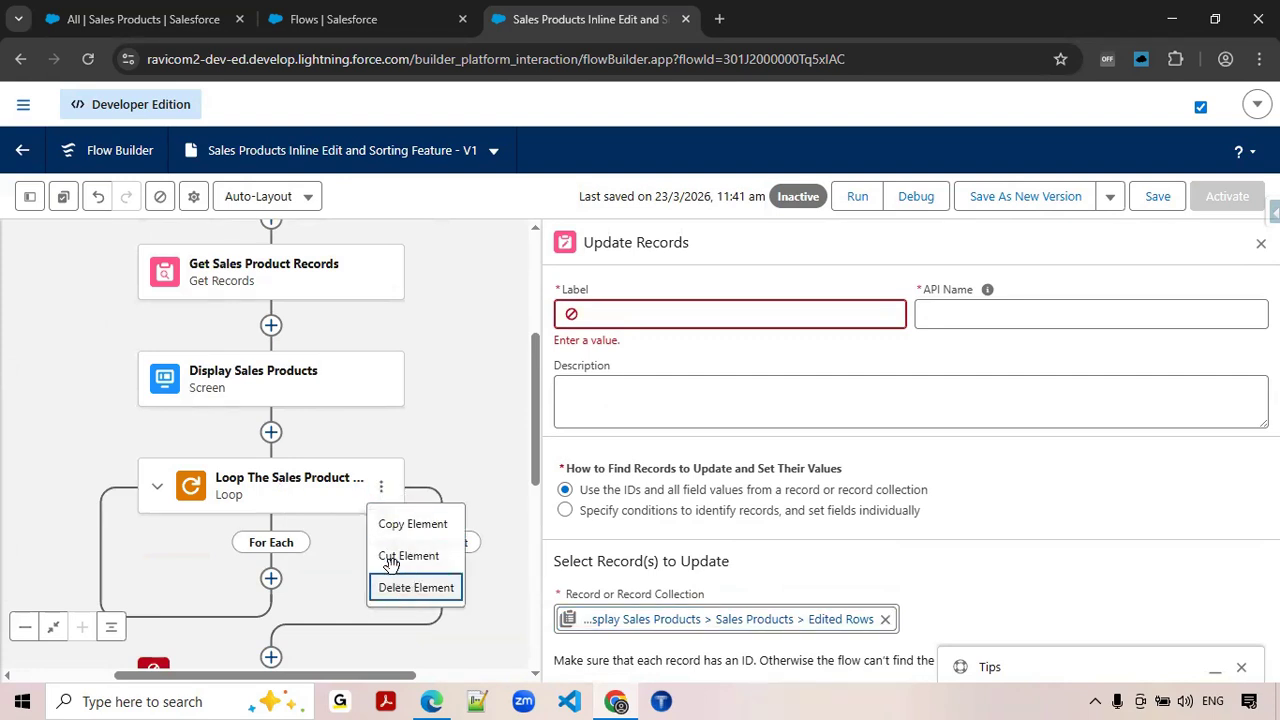
left_click(400, 587)
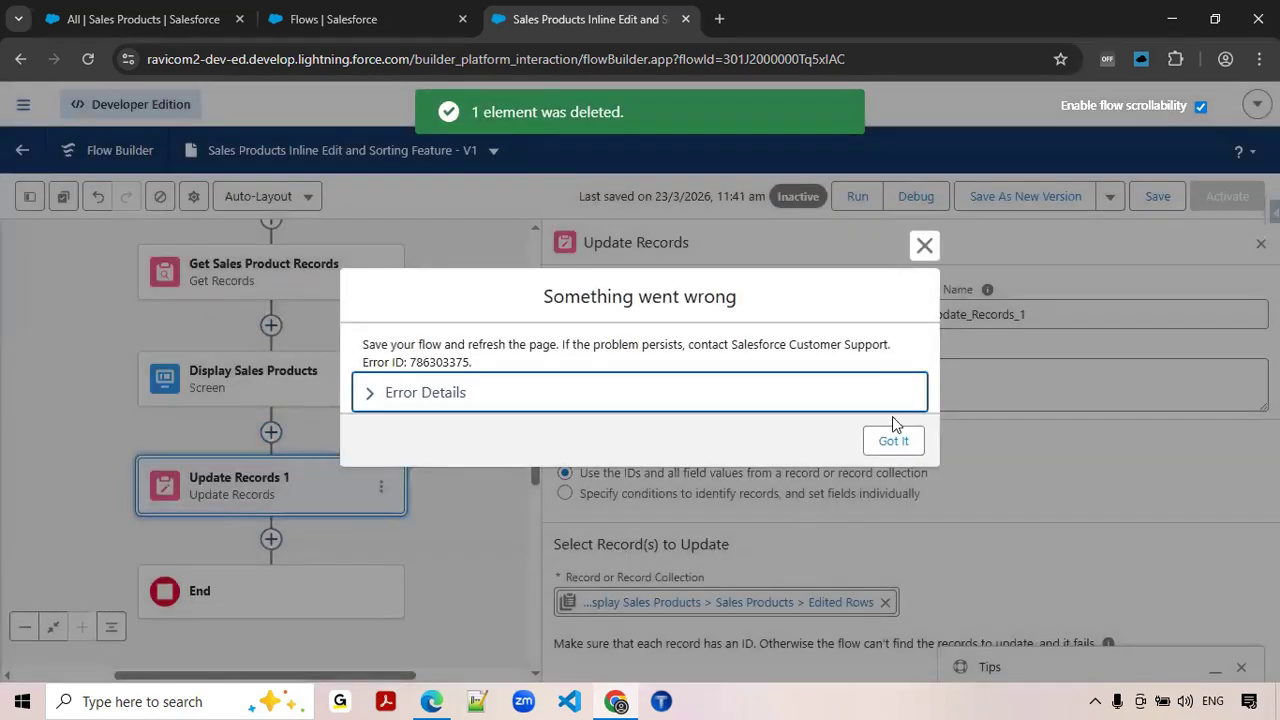
left_click(890, 445)
Step: Label the Update Records element Update Edited Sales Product Record and regenerate its API name as Update_Edited_Sales_Product_Record
double_click(792, 323)
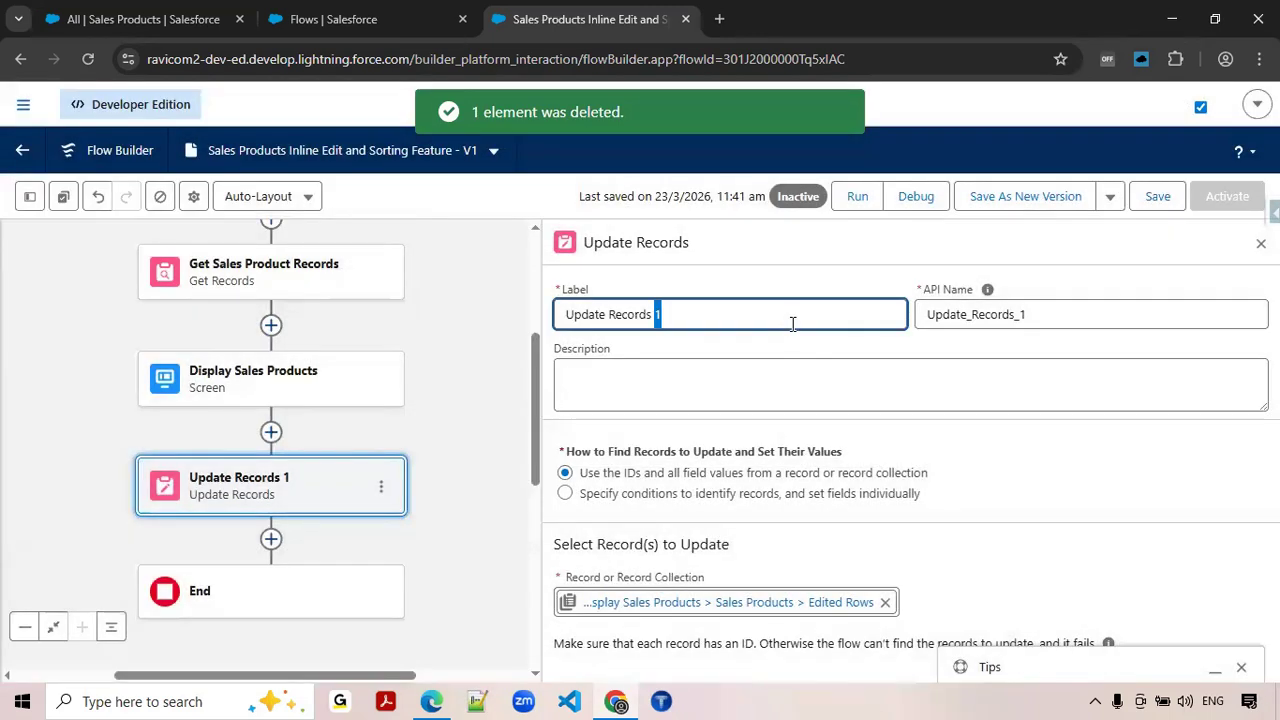
triple_click(792, 323)
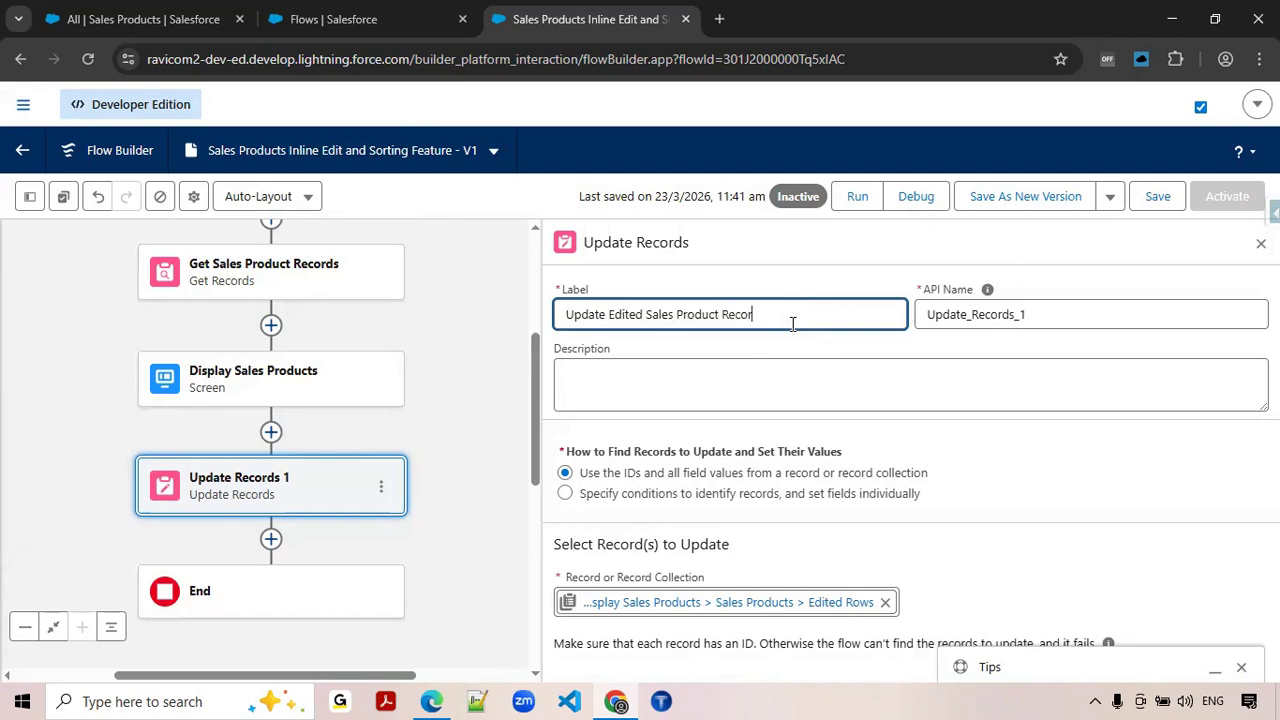
double_click(1026, 316)
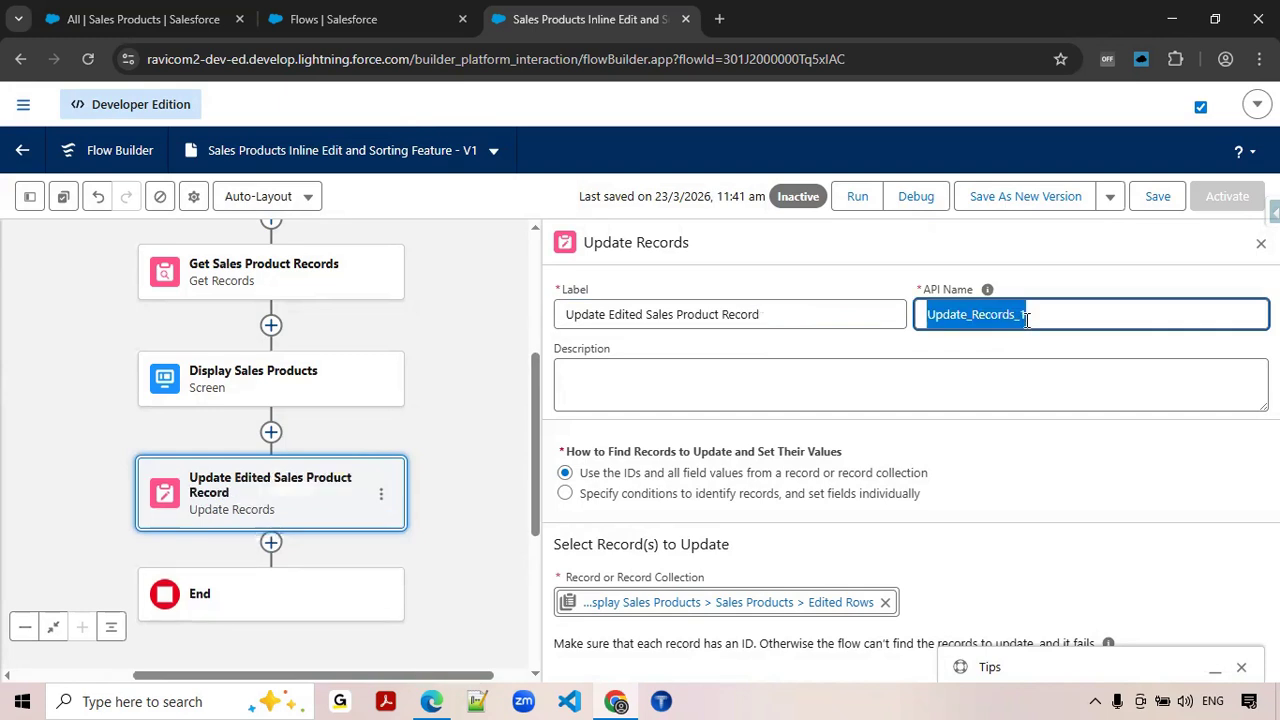
key("BackSpace")
left_click(787, 312)
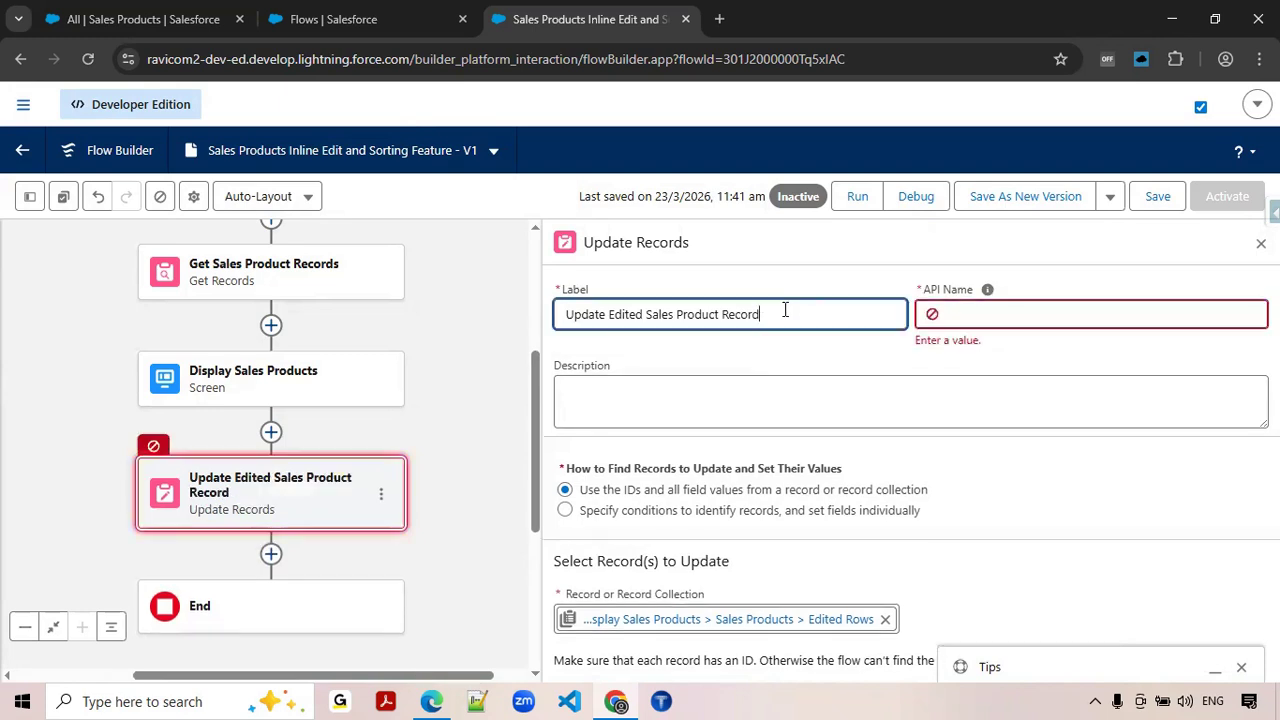
key("Tab")
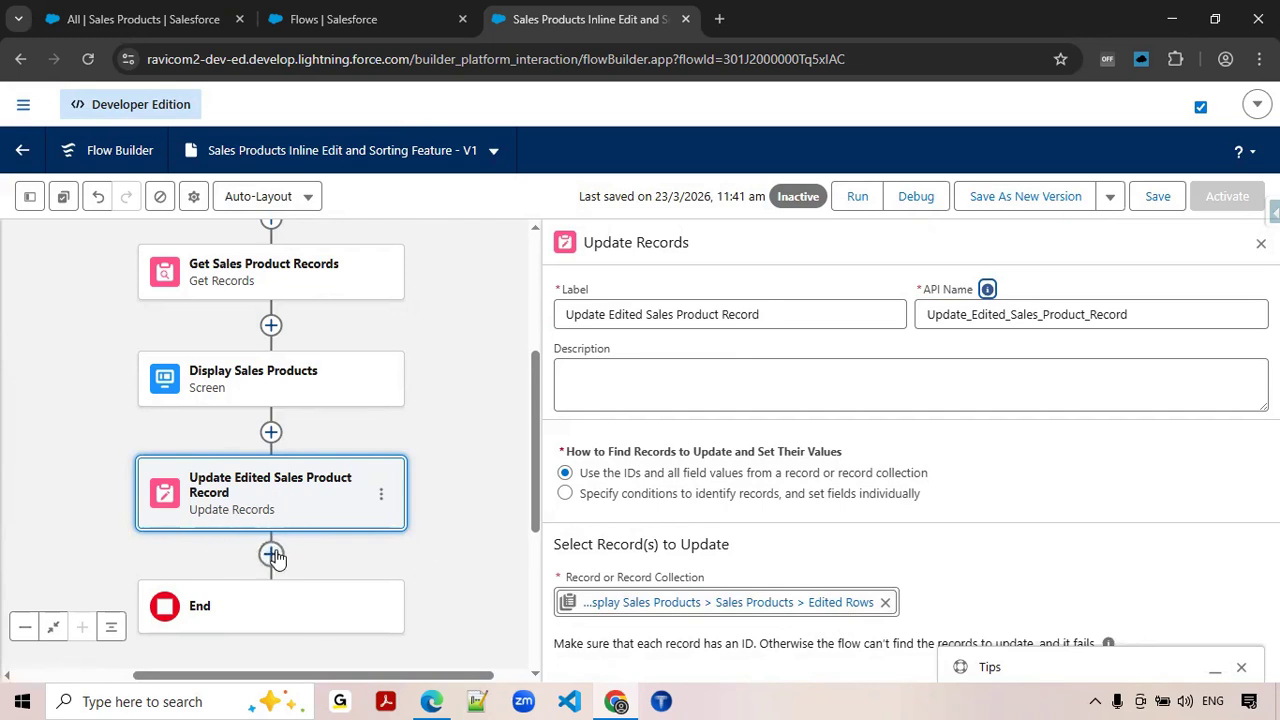
left_click_drag(446, 351, 446, 414)
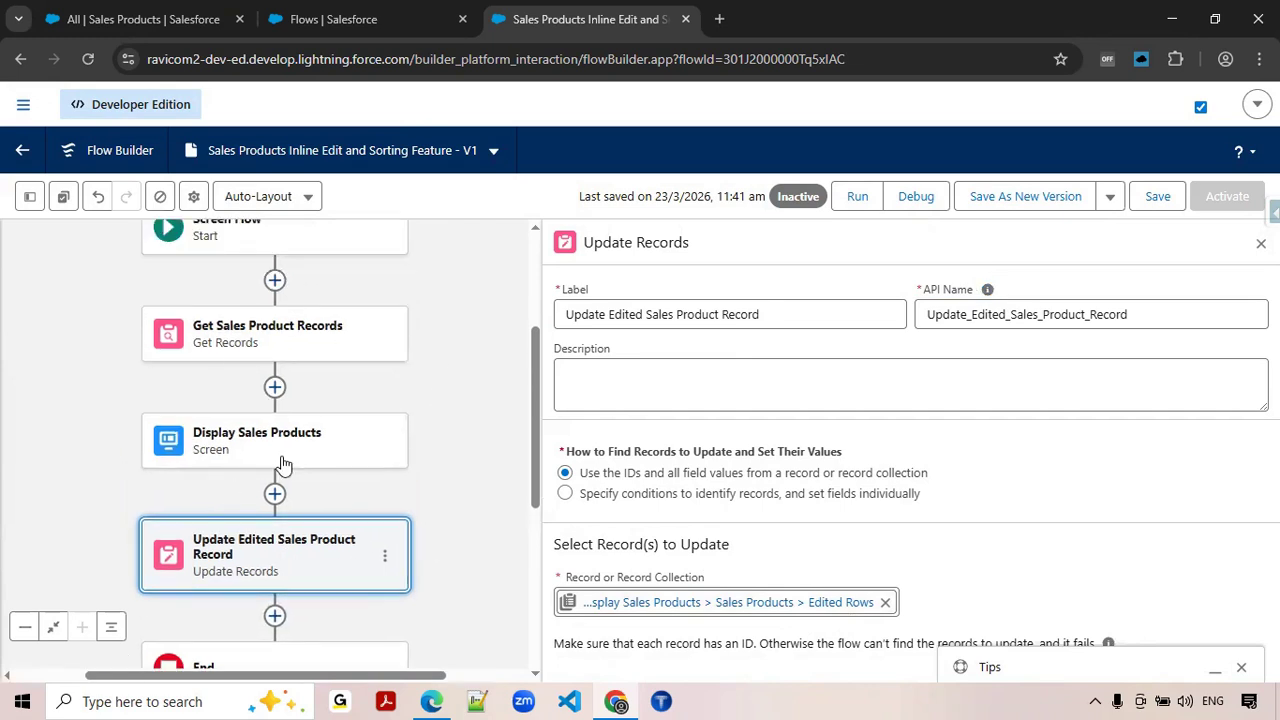
scroll(274, 540, "down", 1)
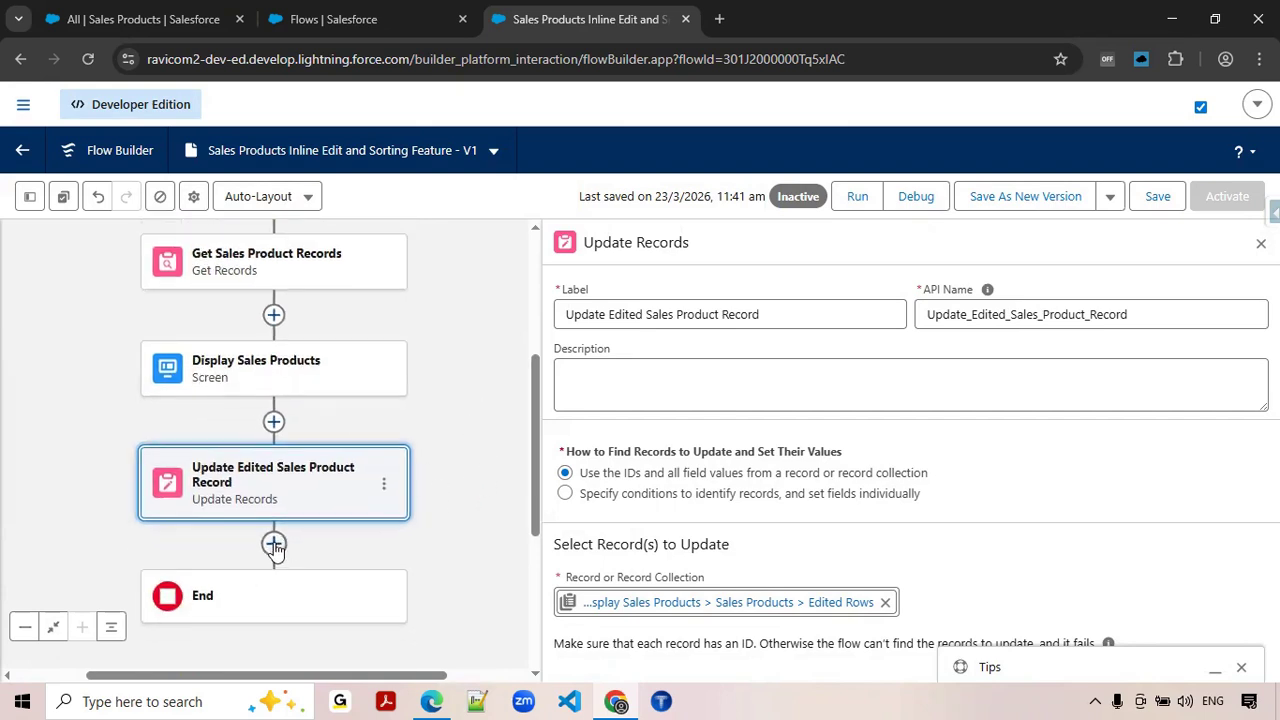
left_click(274, 545)
scroll(437, 532, "down", 1)
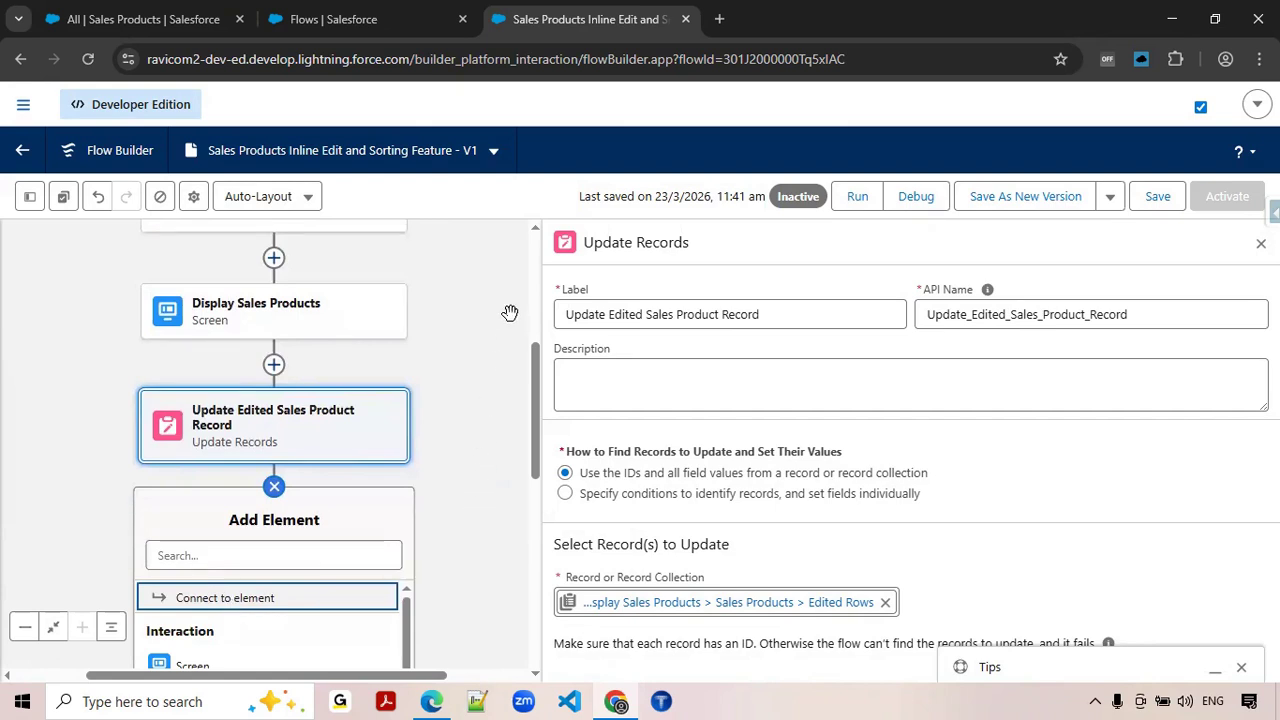
scroll(485, 418, "up", 2)
scroll(440, 340, "up", 2)
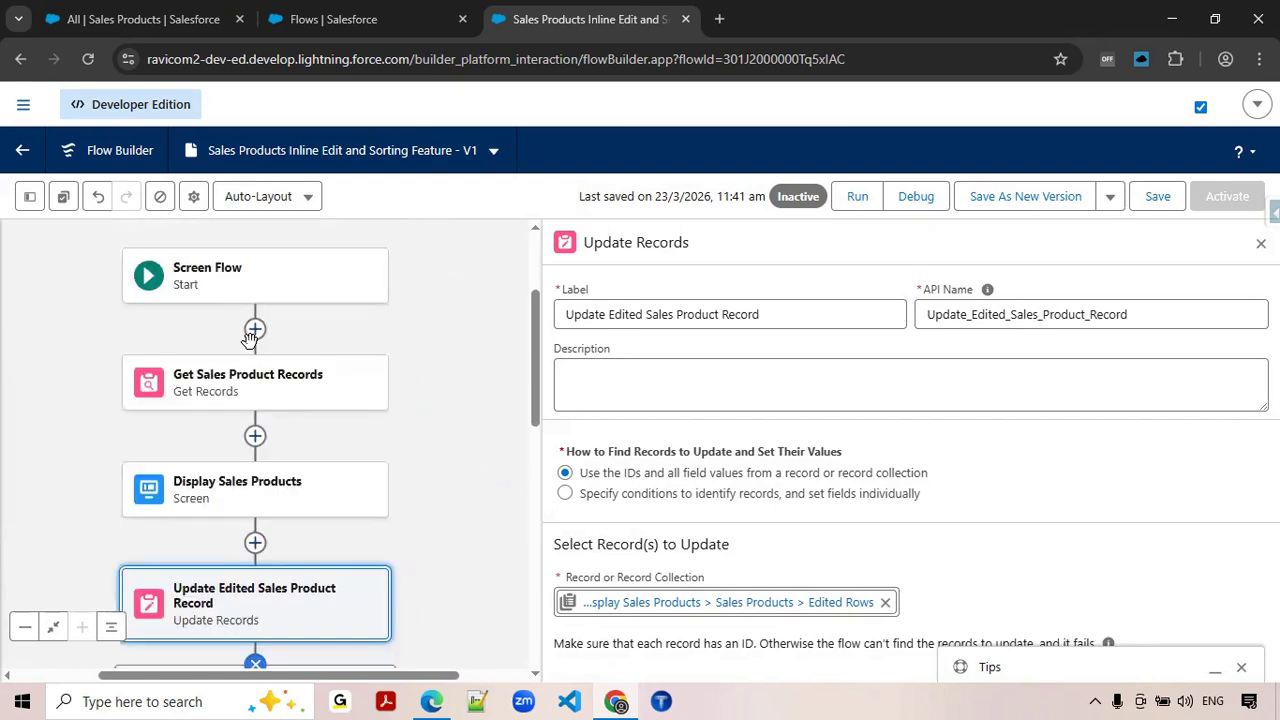
left_click(255, 330)
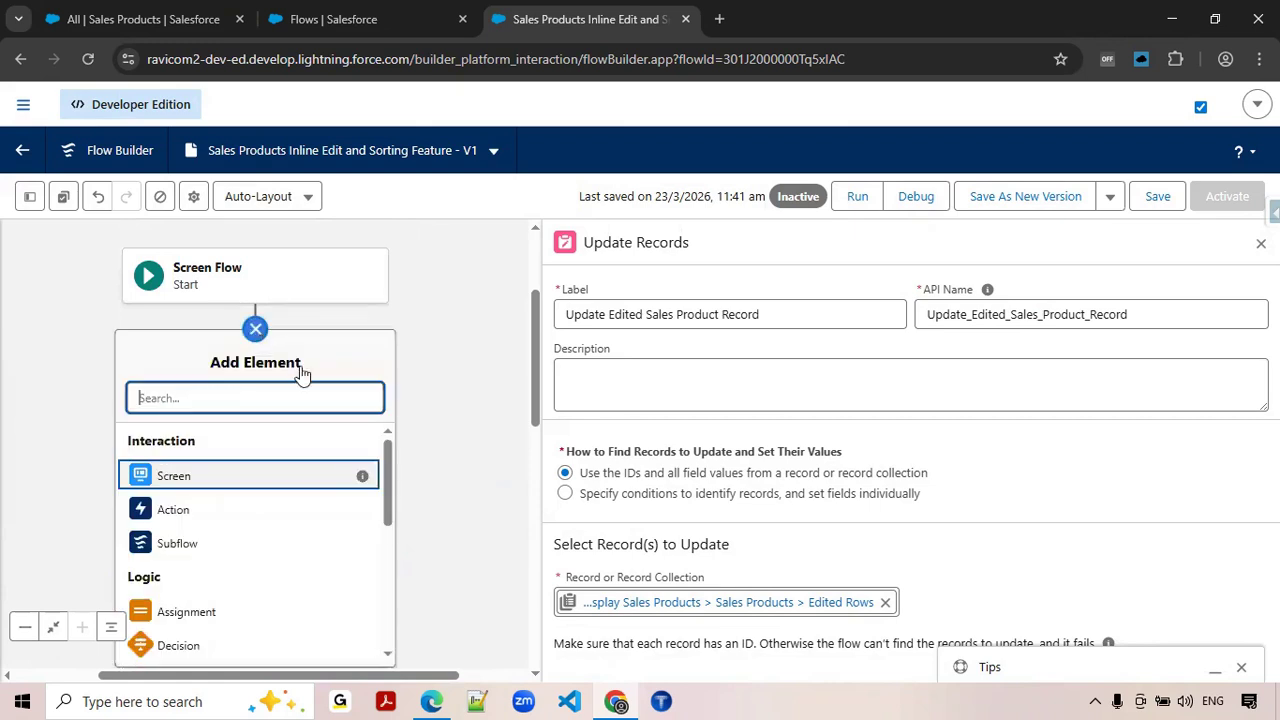
left_click(420, 395)
scroll(288, 434, "down", 5)
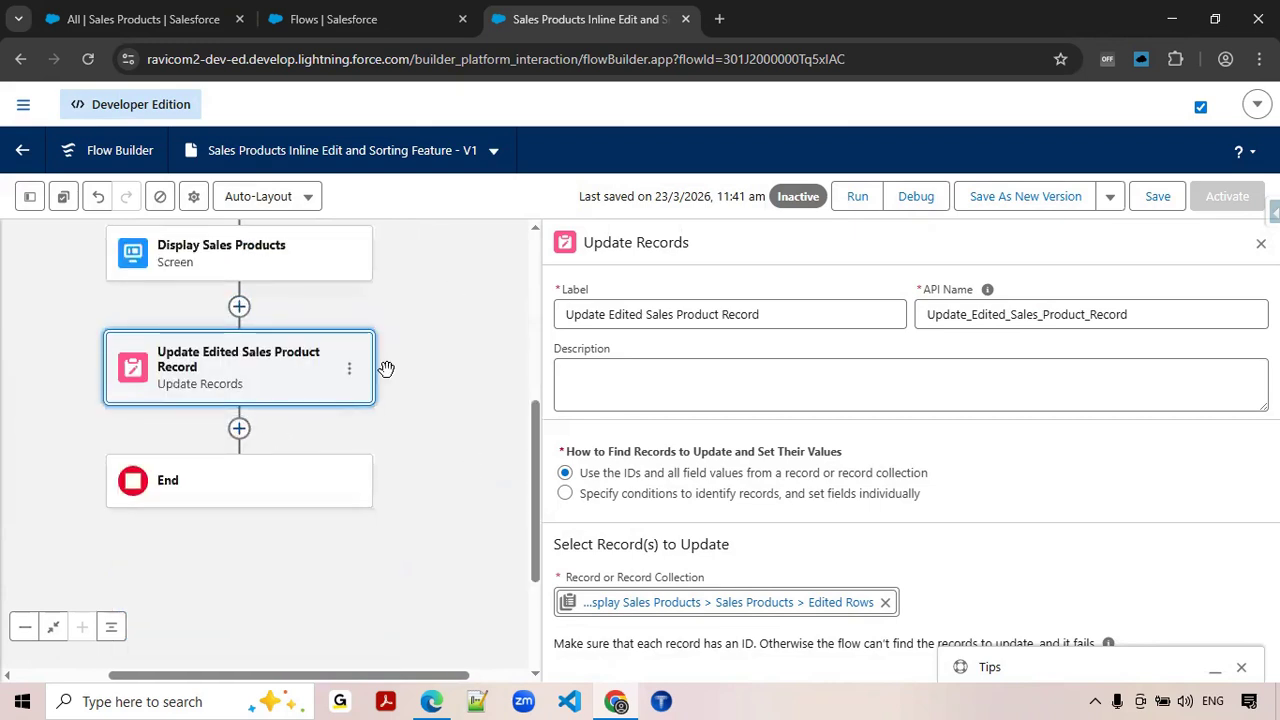
left_click(349, 370)
left_click(409, 351)
left_click(350, 370)
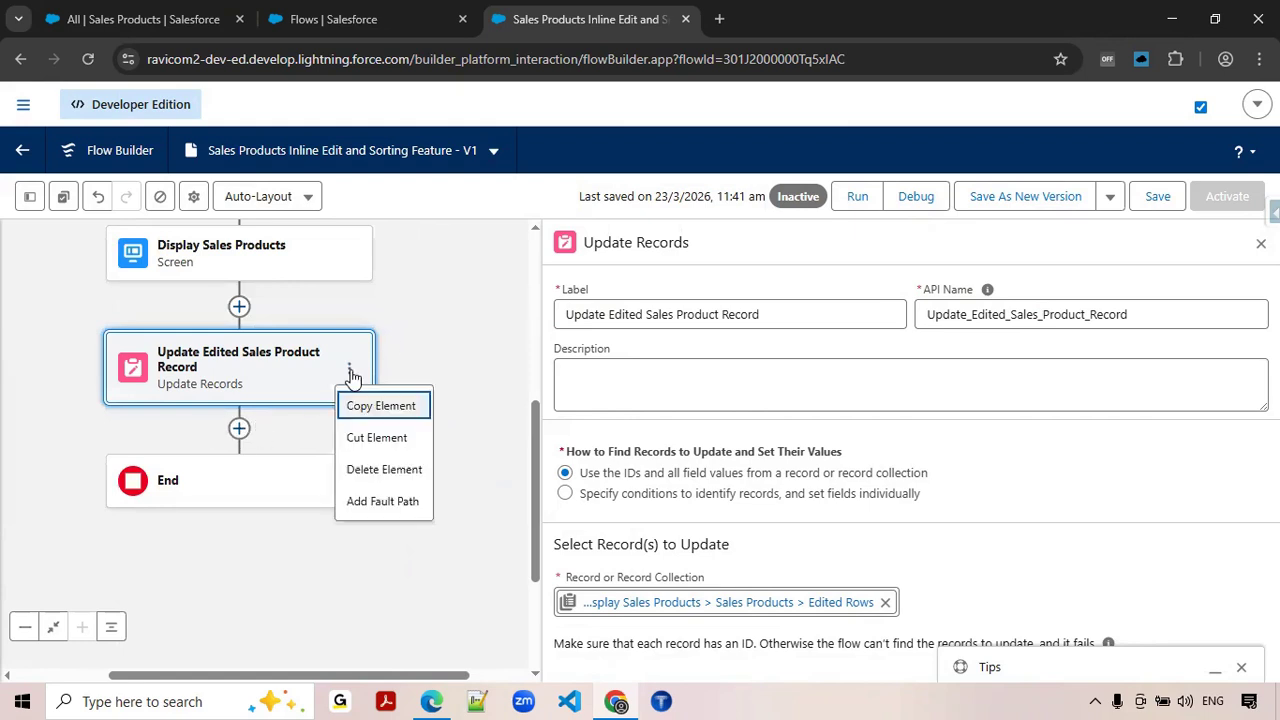
Step: Connect the path after Update Edited Sales Product Record back to the Get Sales Product Records element, dismissing the error dialogs
left_click(239, 428)
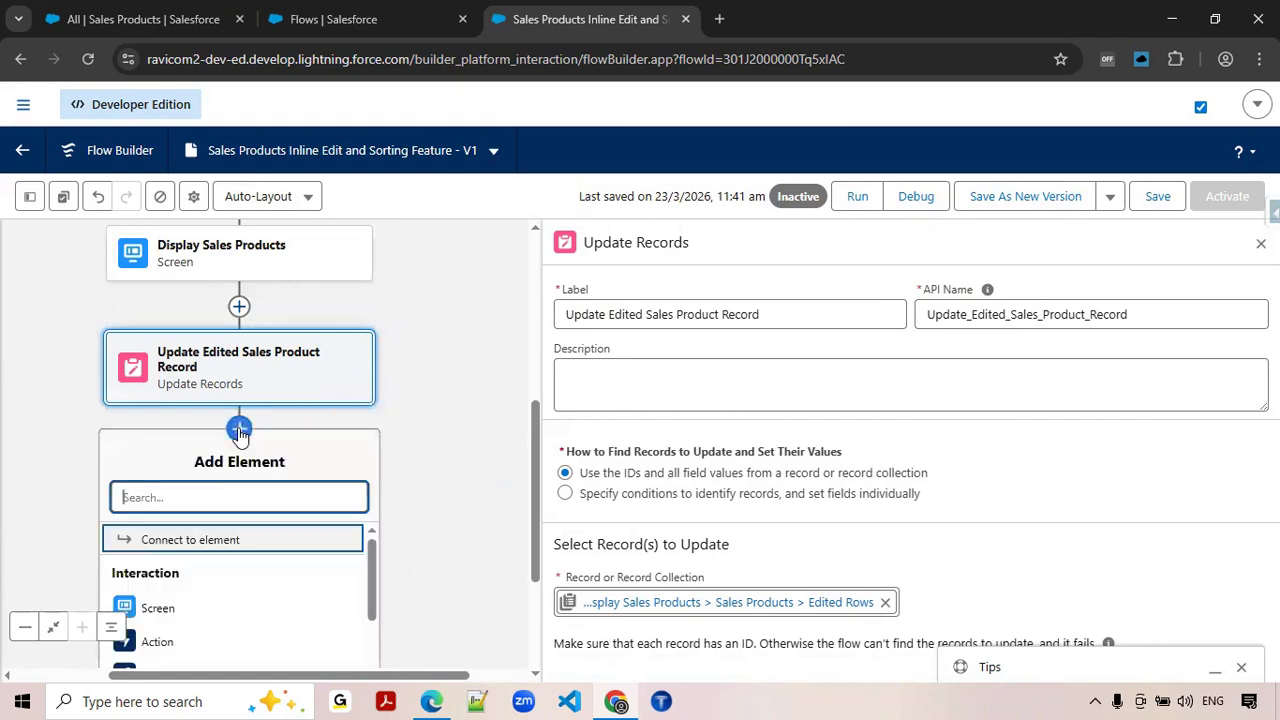
left_click(220, 541)
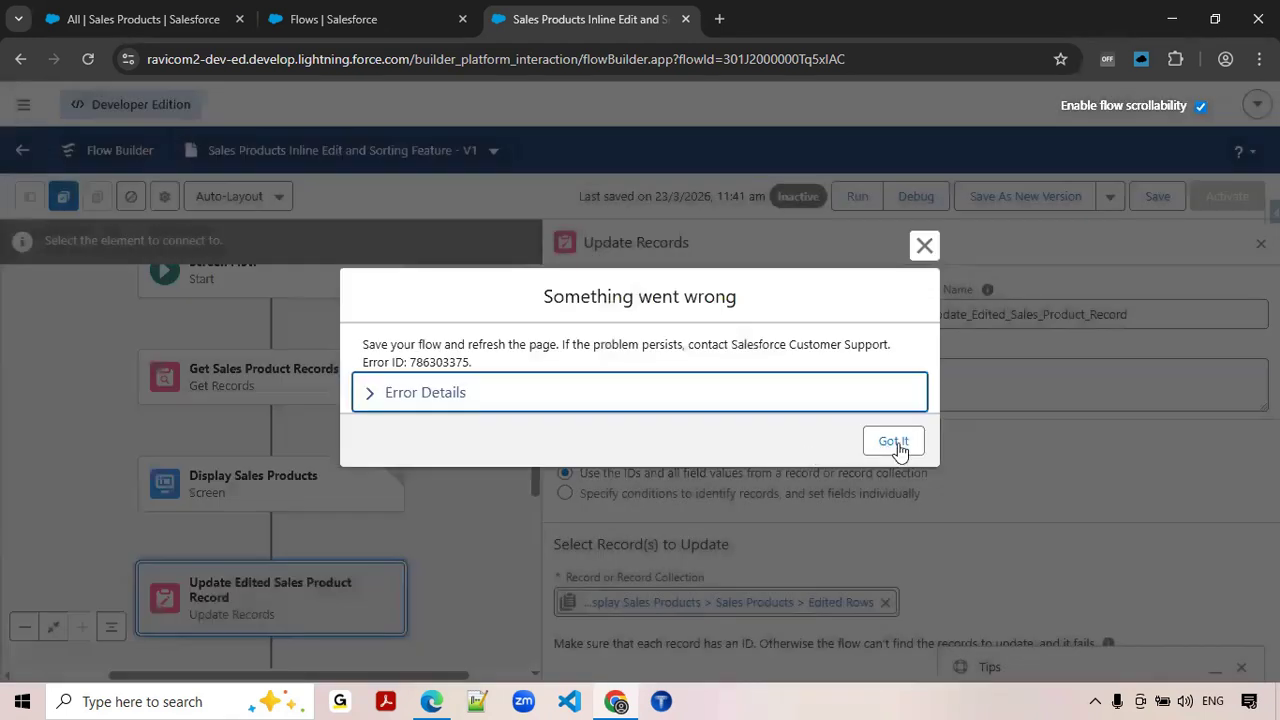
left_click(895, 443)
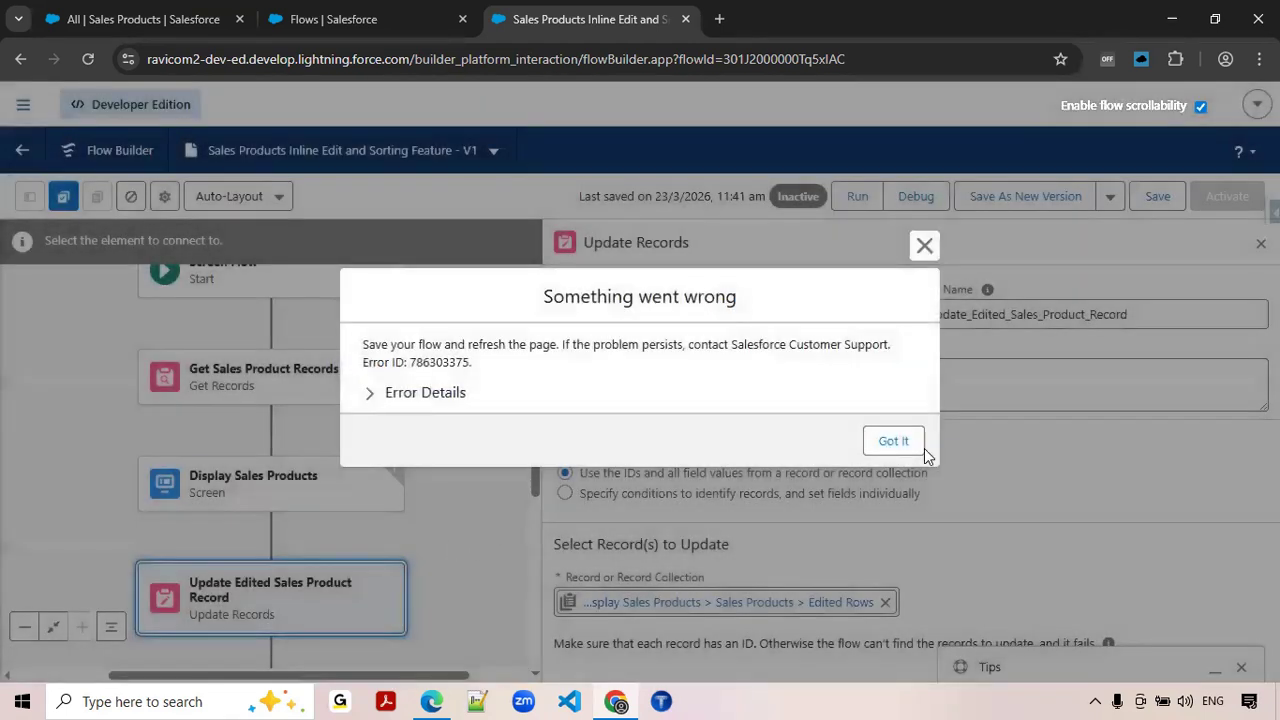
left_click(894, 441)
scroll(384, 410, "down", 3)
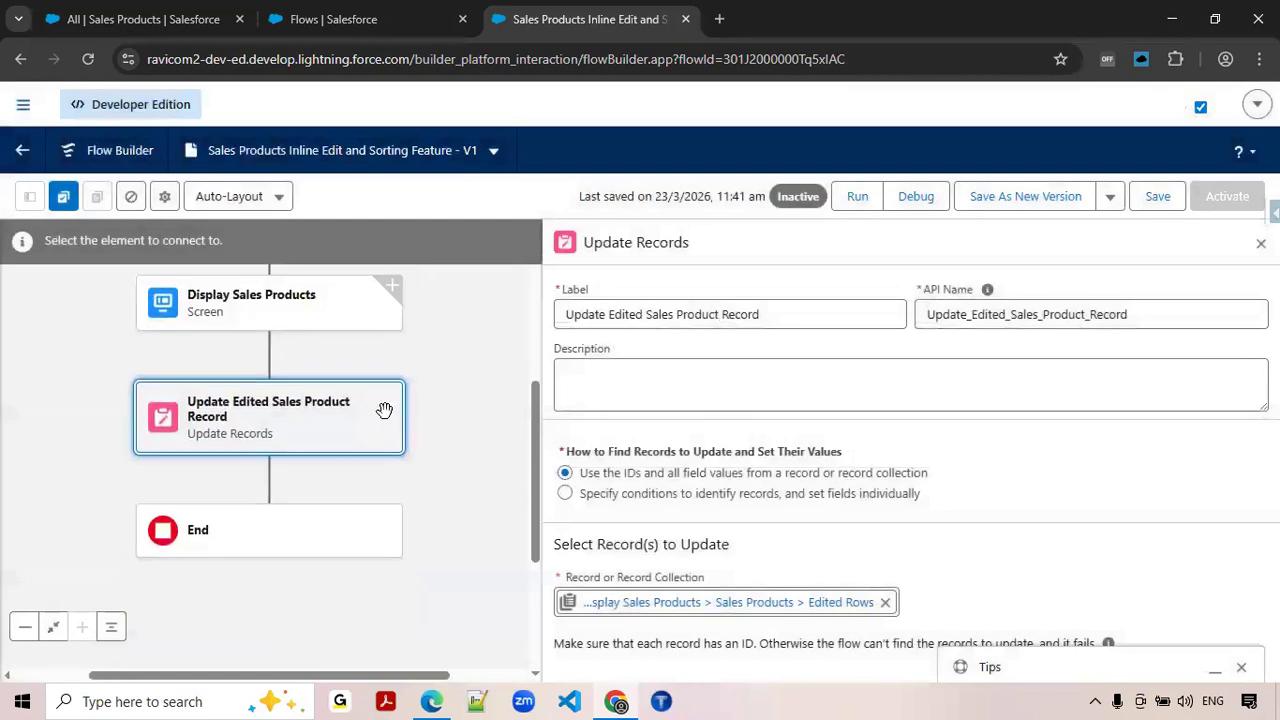
scroll(445, 450, "up", 5)
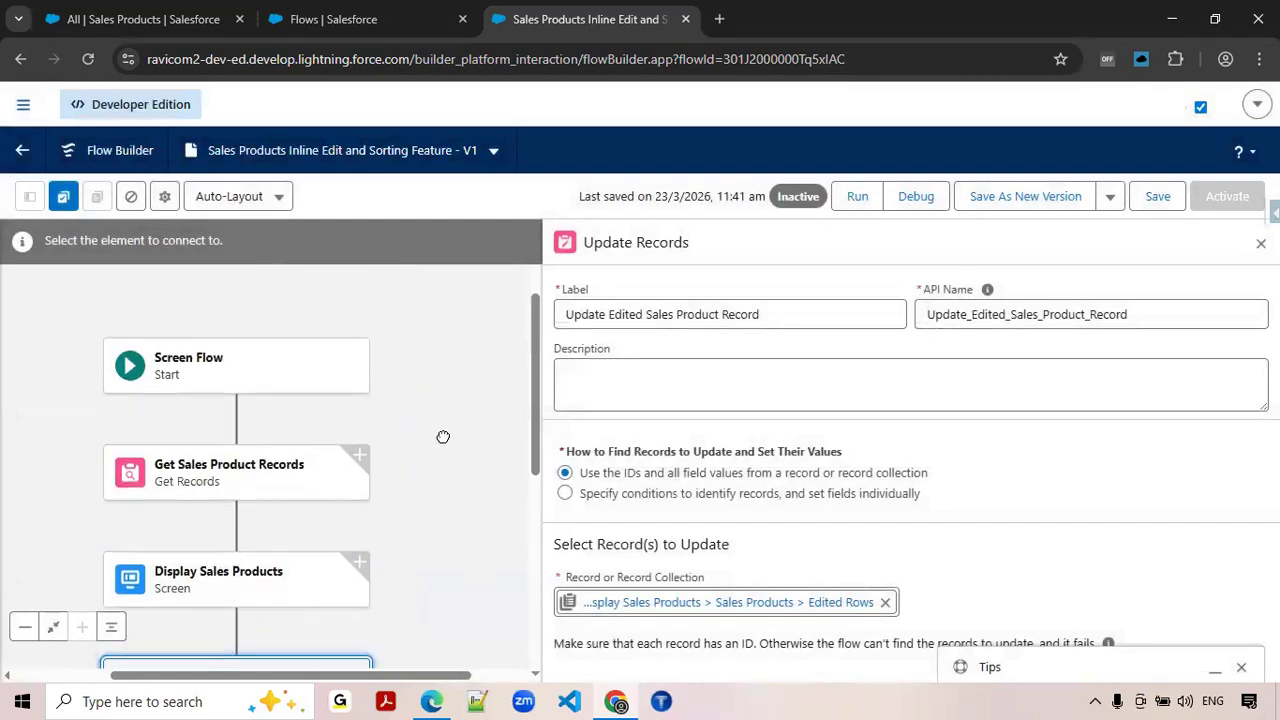
left_click(360, 458)
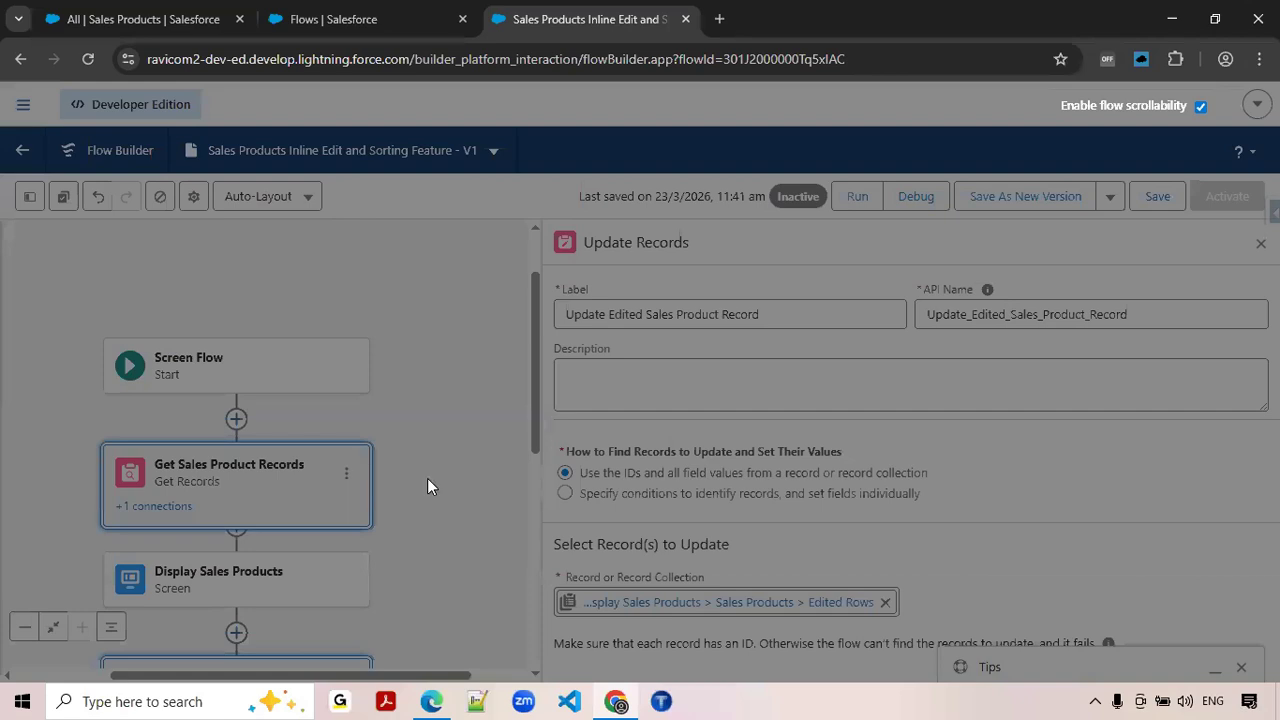
left_click(894, 441)
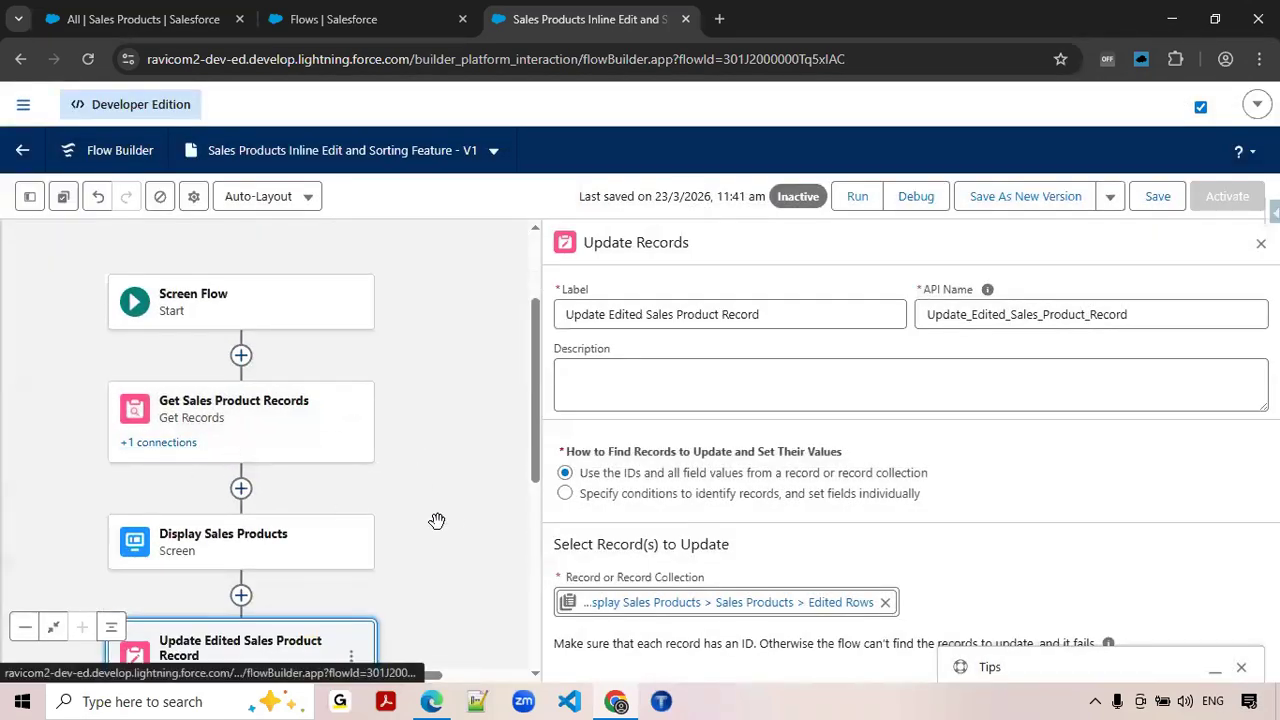
scroll(448, 440, "down", 1)
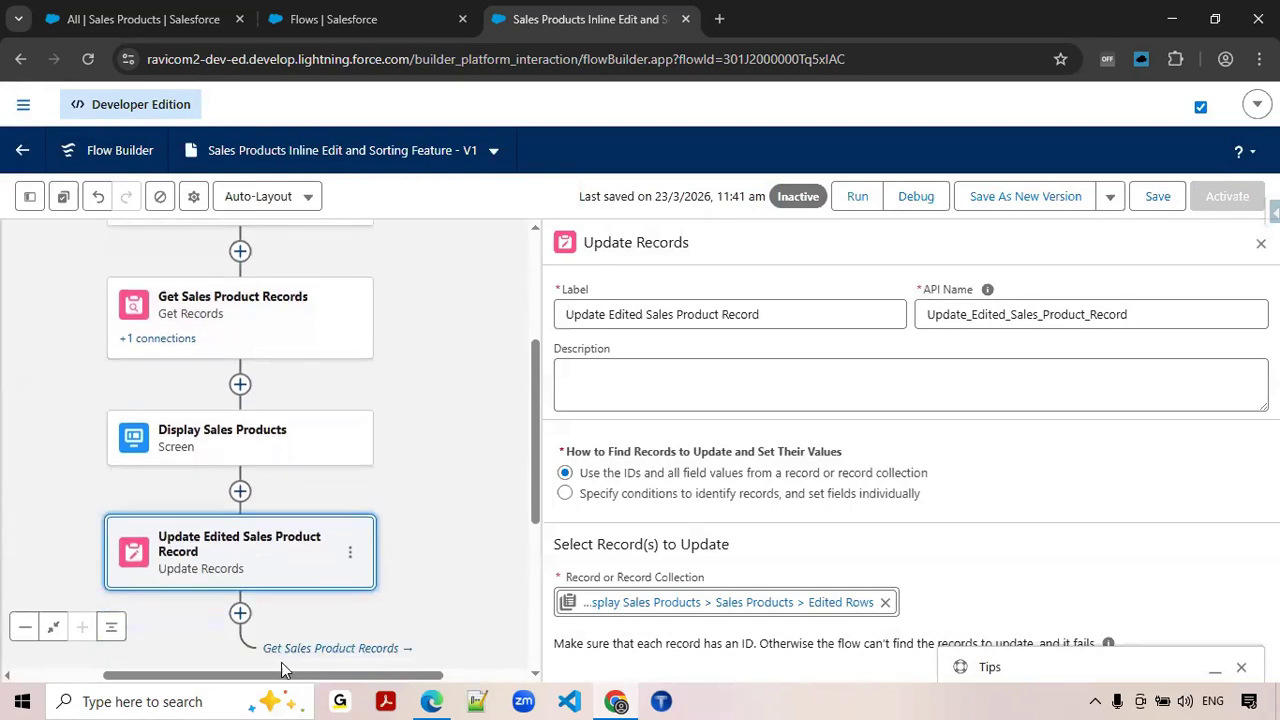
Step: Save the Sales Products Inline Edit and Sorting Feature flow and activate it
scroll(430, 395, "up", 1)
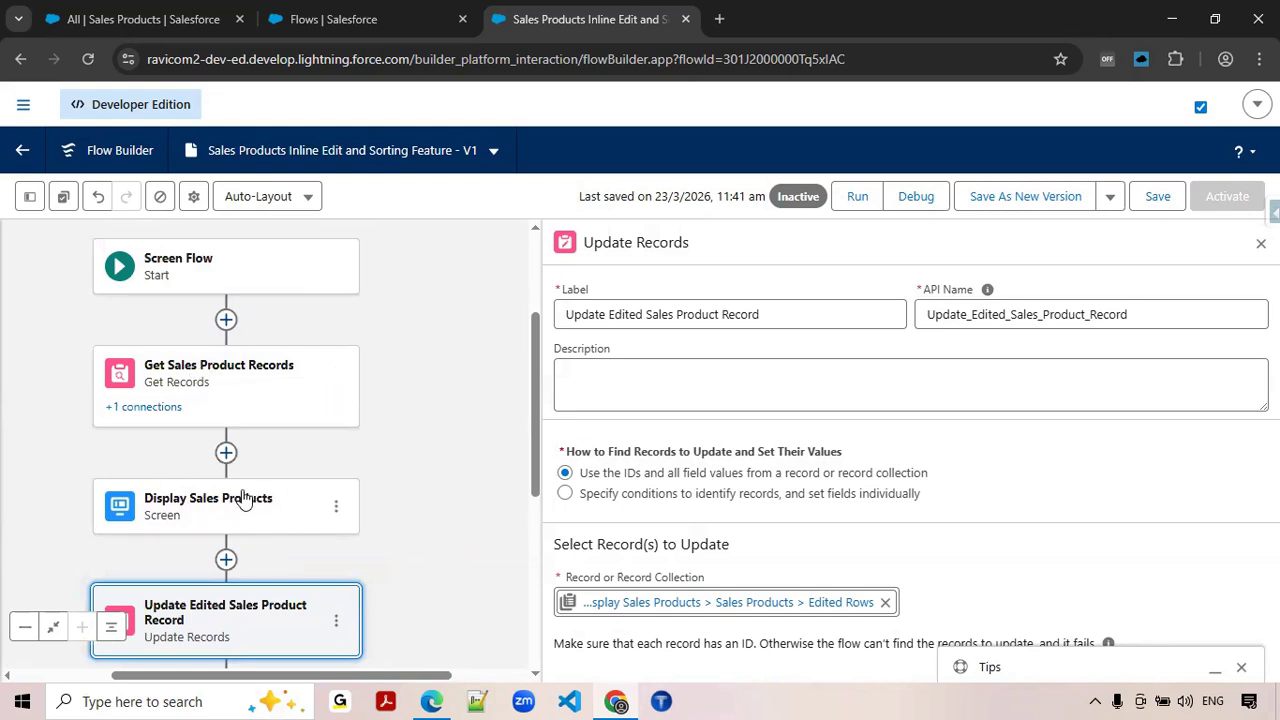
left_click(1157, 200)
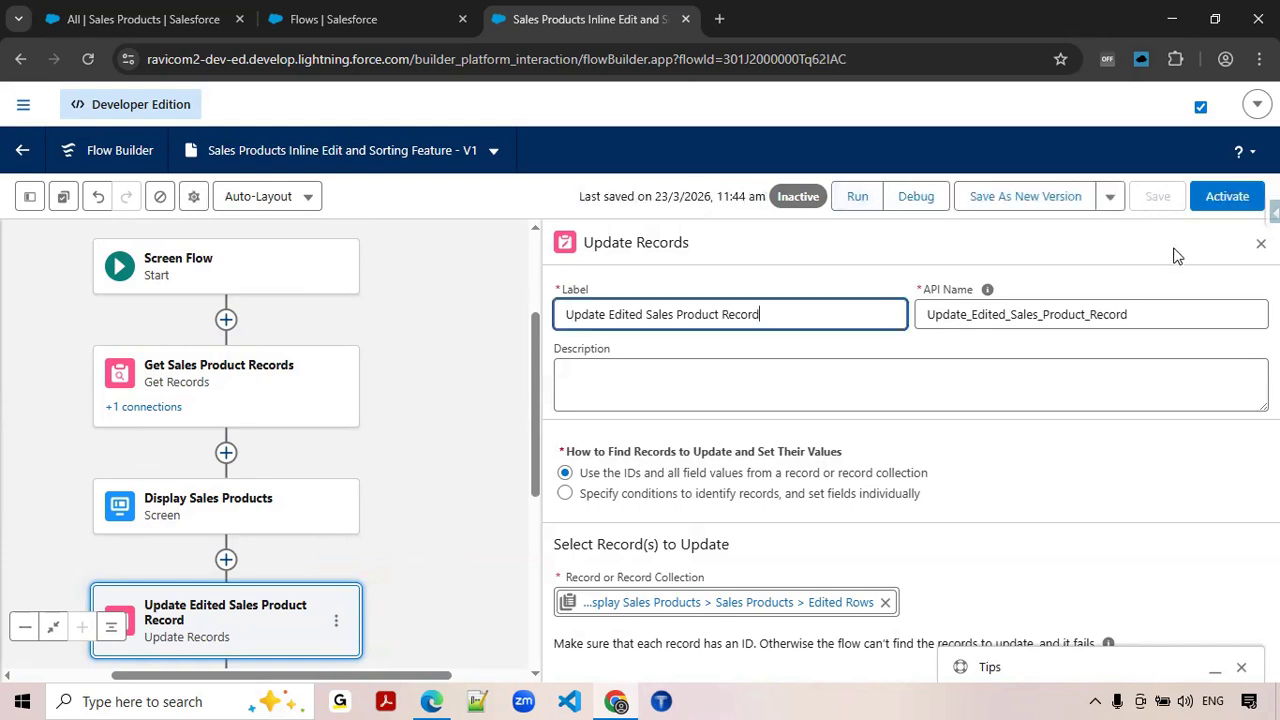
left_click(1244, 210)
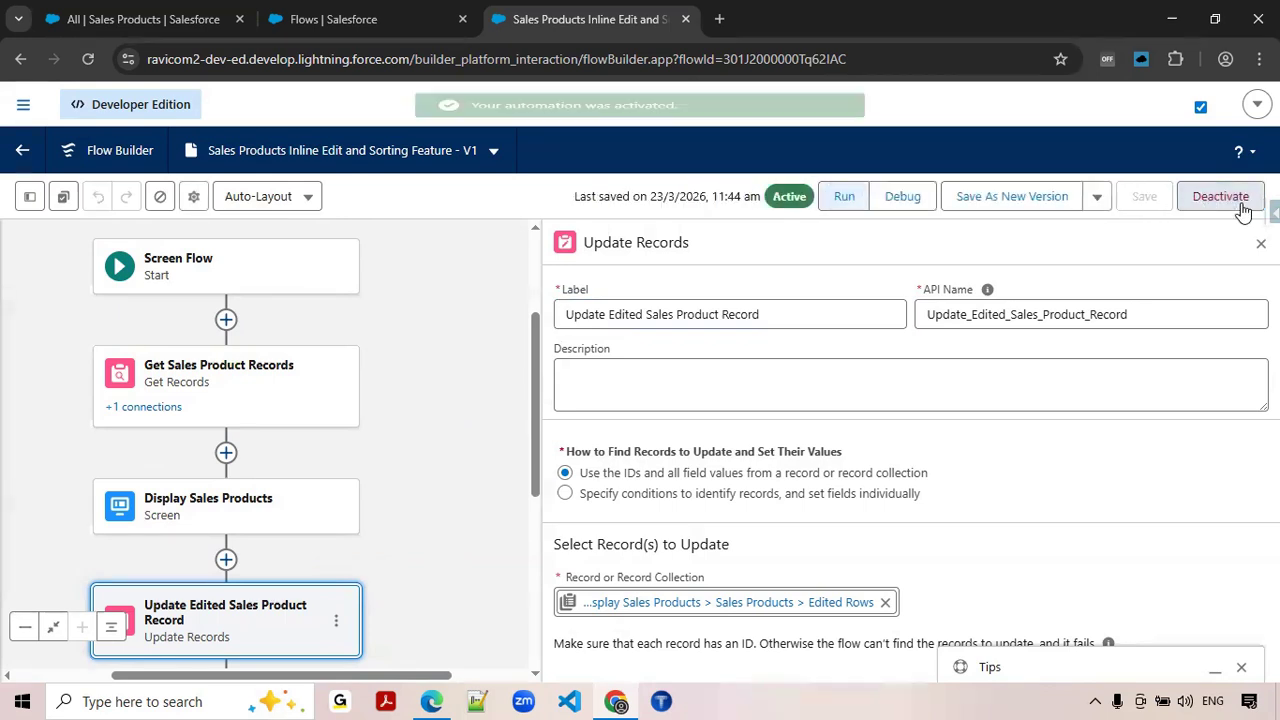
Step: Search Setup for "app bui" and open the Lightning App Builder page
left_click(159, 17)
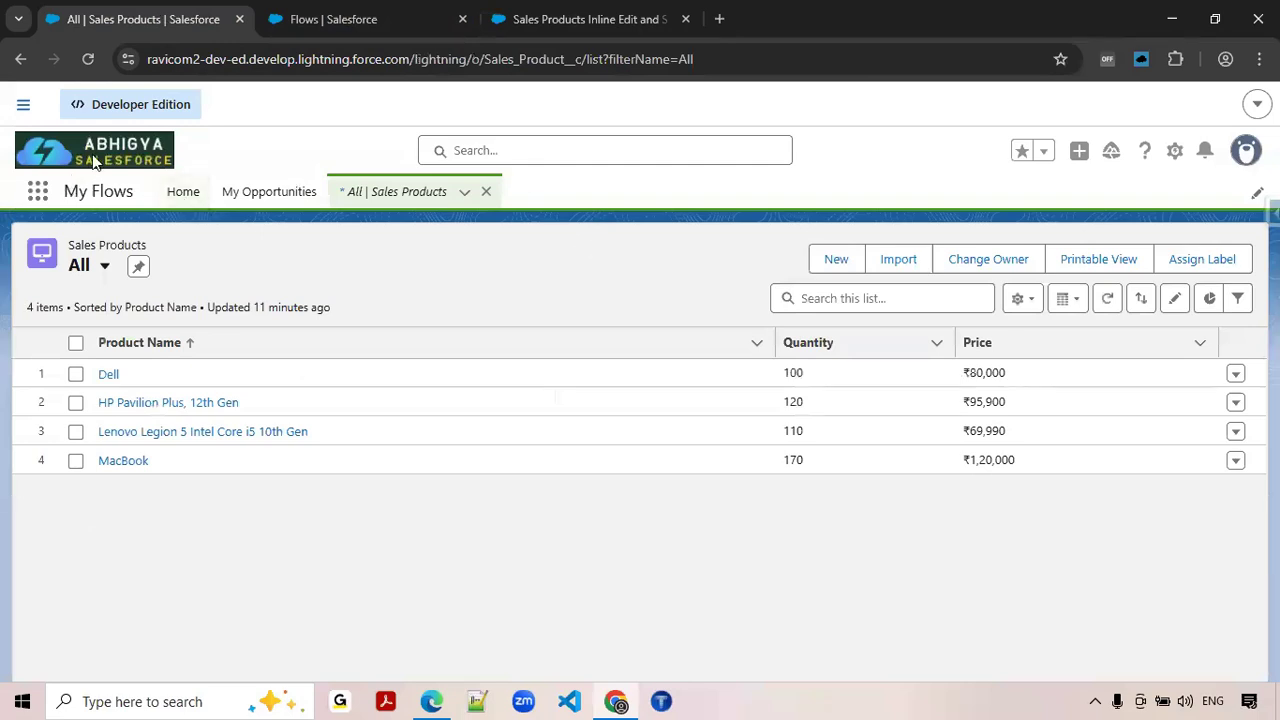
left_click(328, 20)
left_click(147, 245)
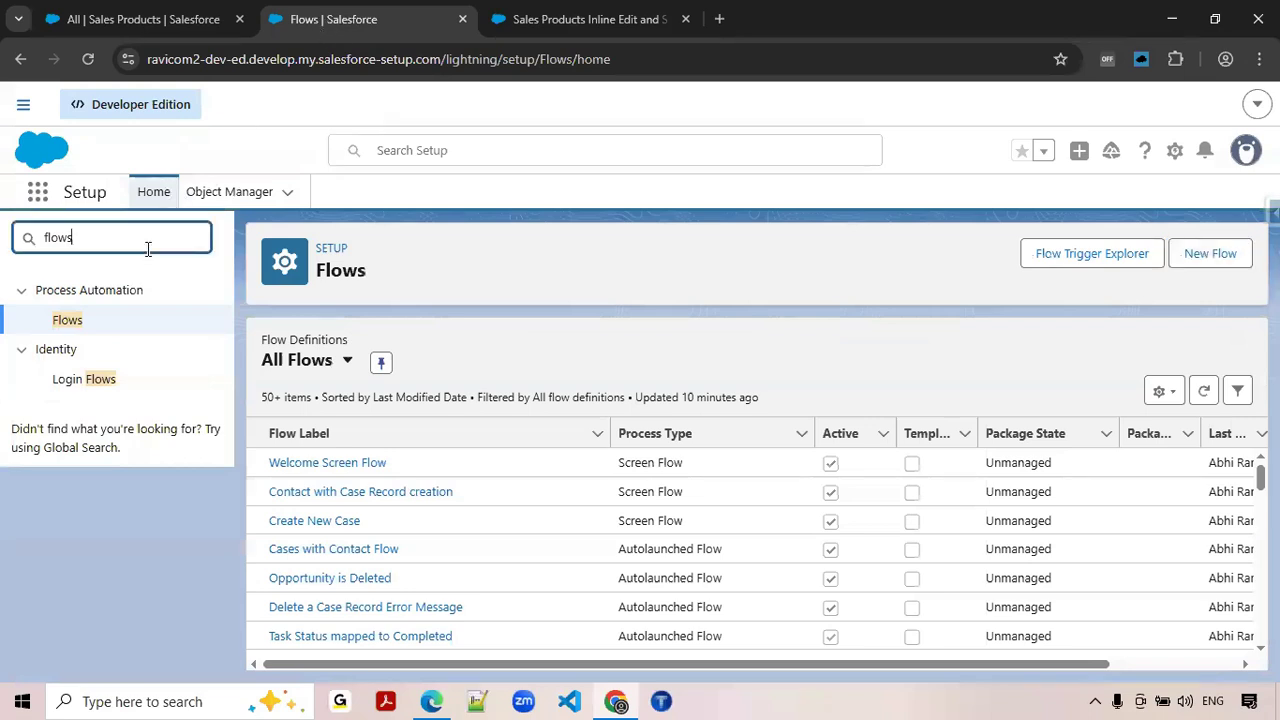
type("app bui")
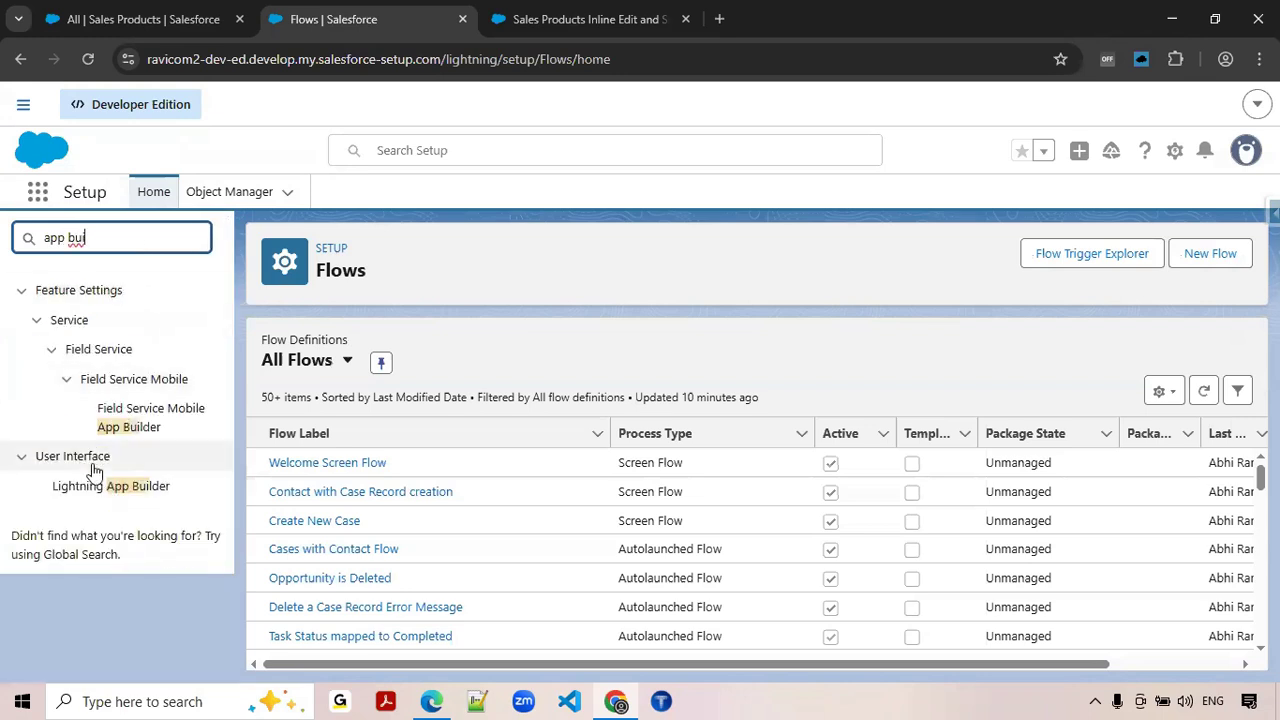
left_click(122, 490)
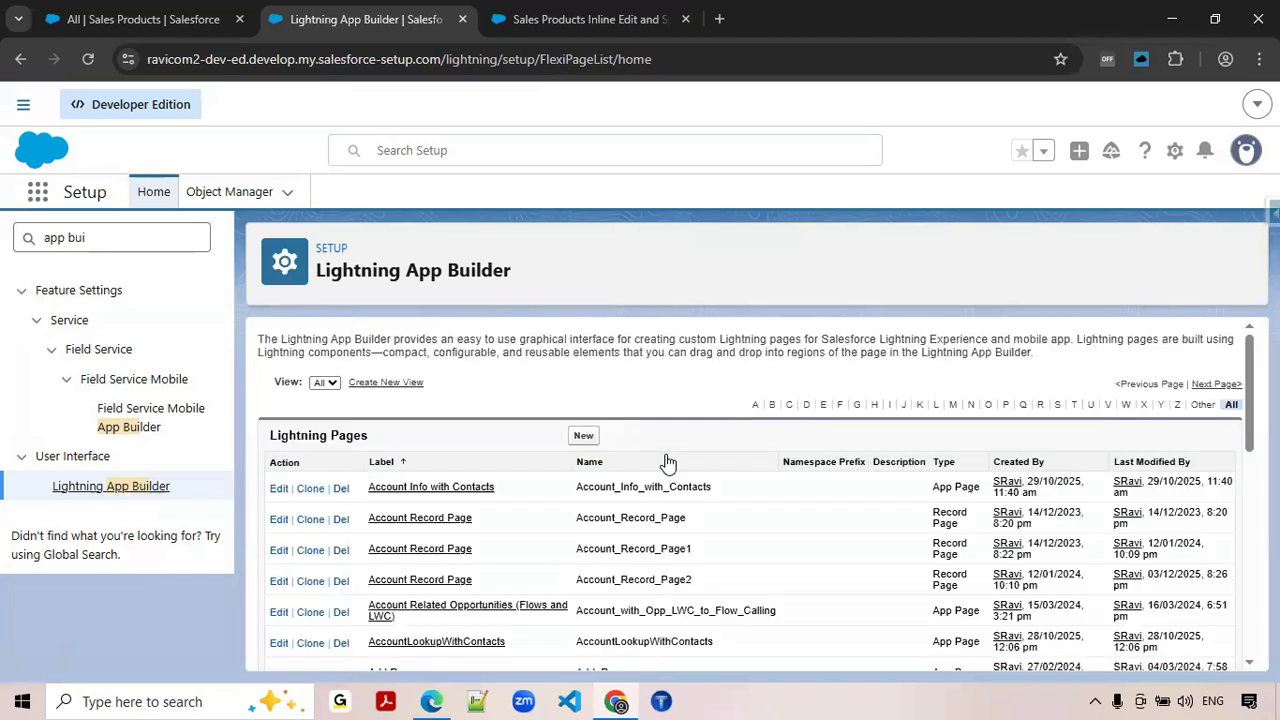
Step: Create a new Lightning App Page labelled "Sales Products (Inline Edit & Sort)" with the One Region template
left_click(584, 440)
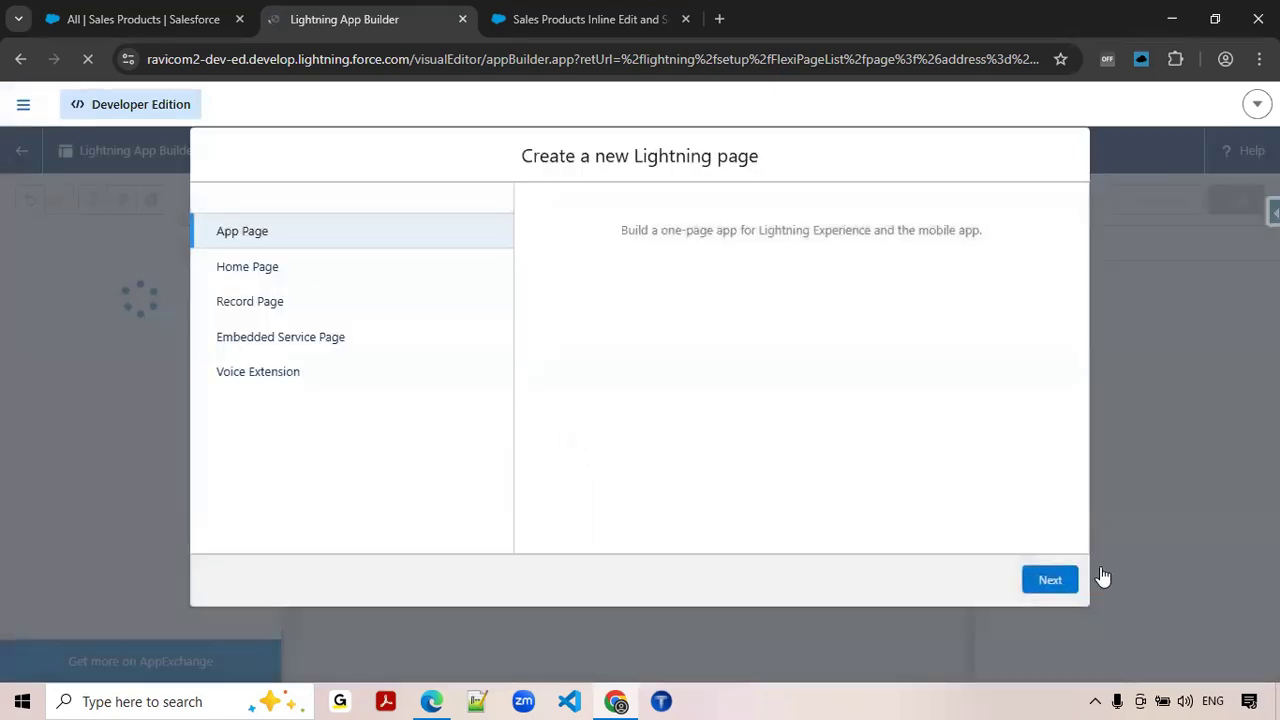
left_click(1050, 582)
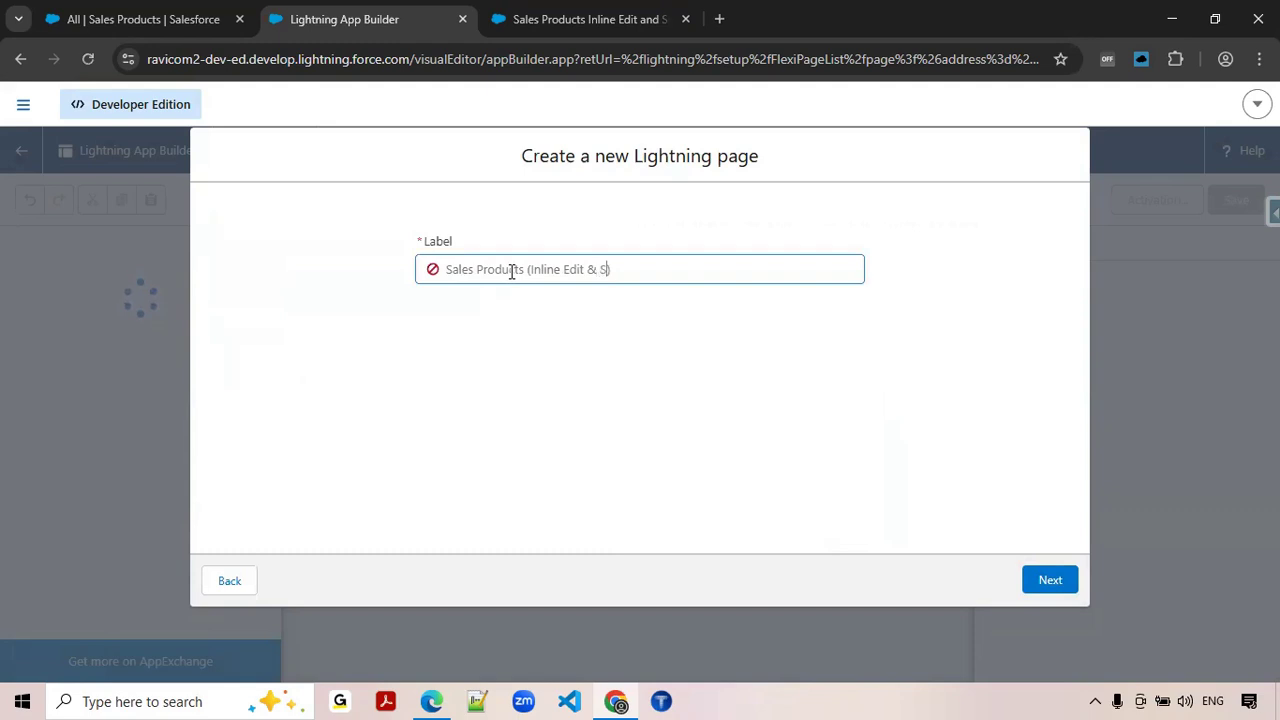
type("t)")
left_click(1058, 585)
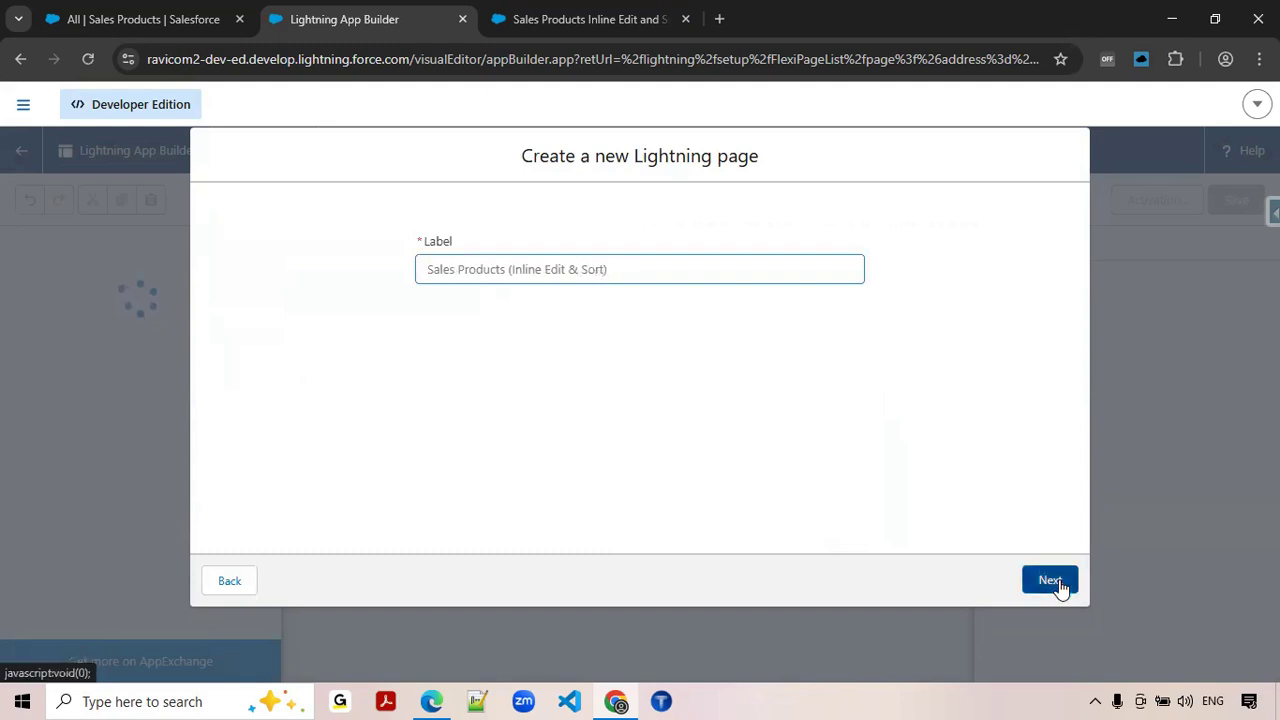
left_click(277, 477)
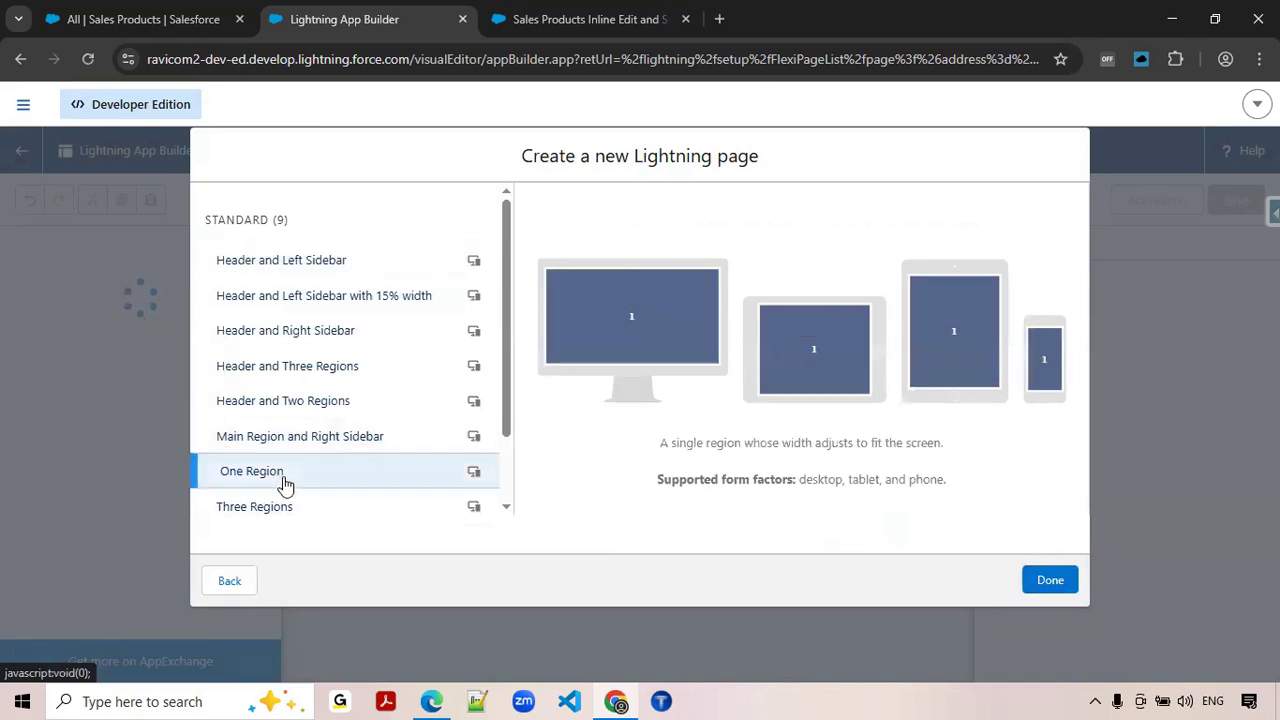
left_click(1052, 581)
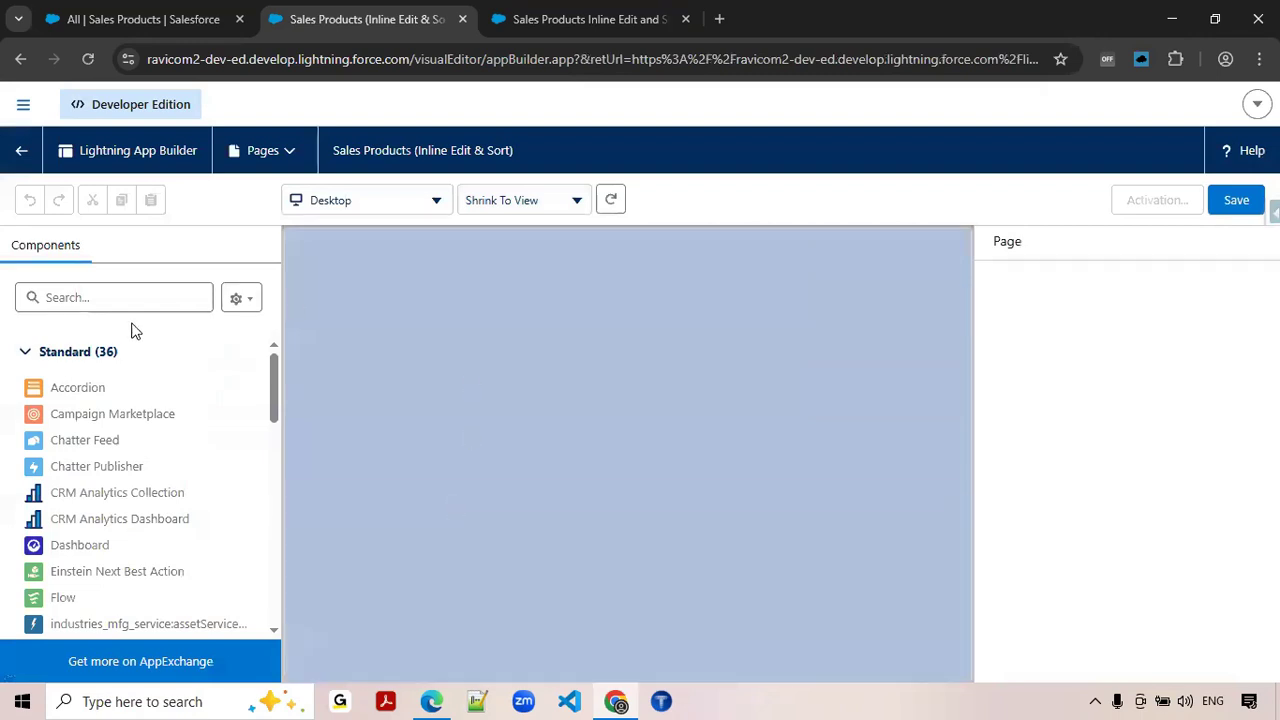
Step: Search the components for "flow" and place the standard Flow component in the page's single region
left_click(95, 297)
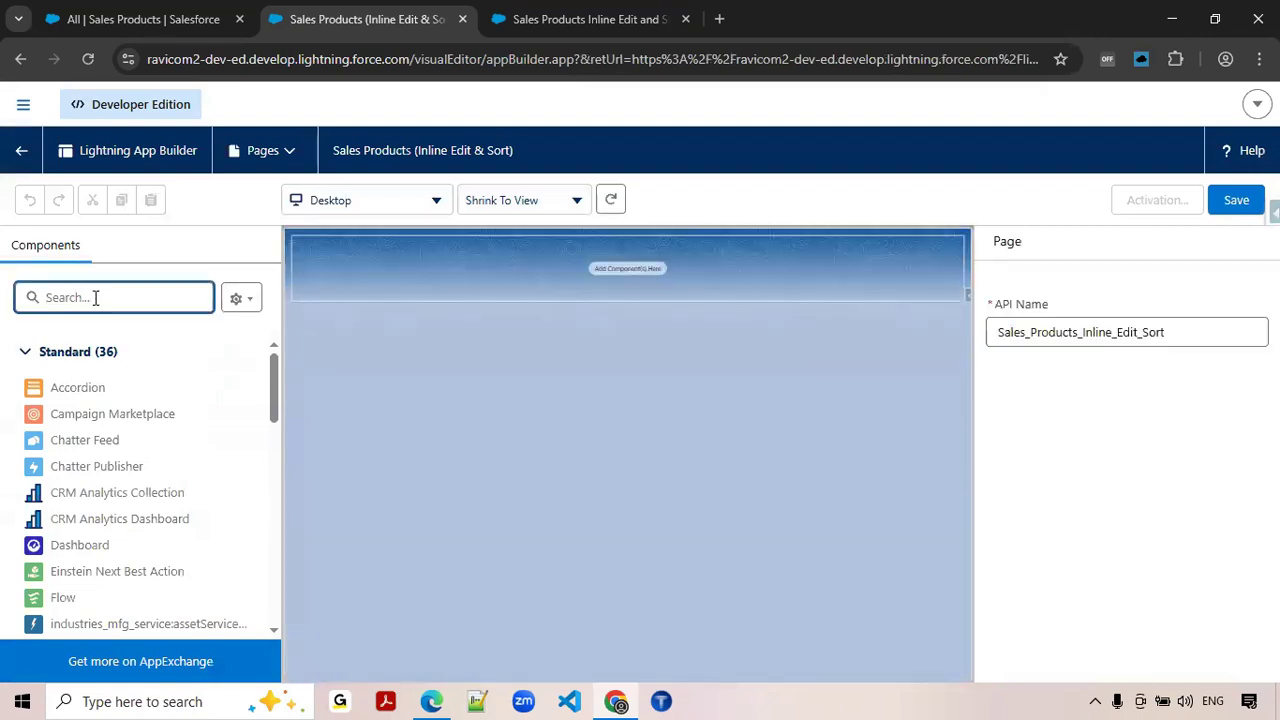
type("flows")
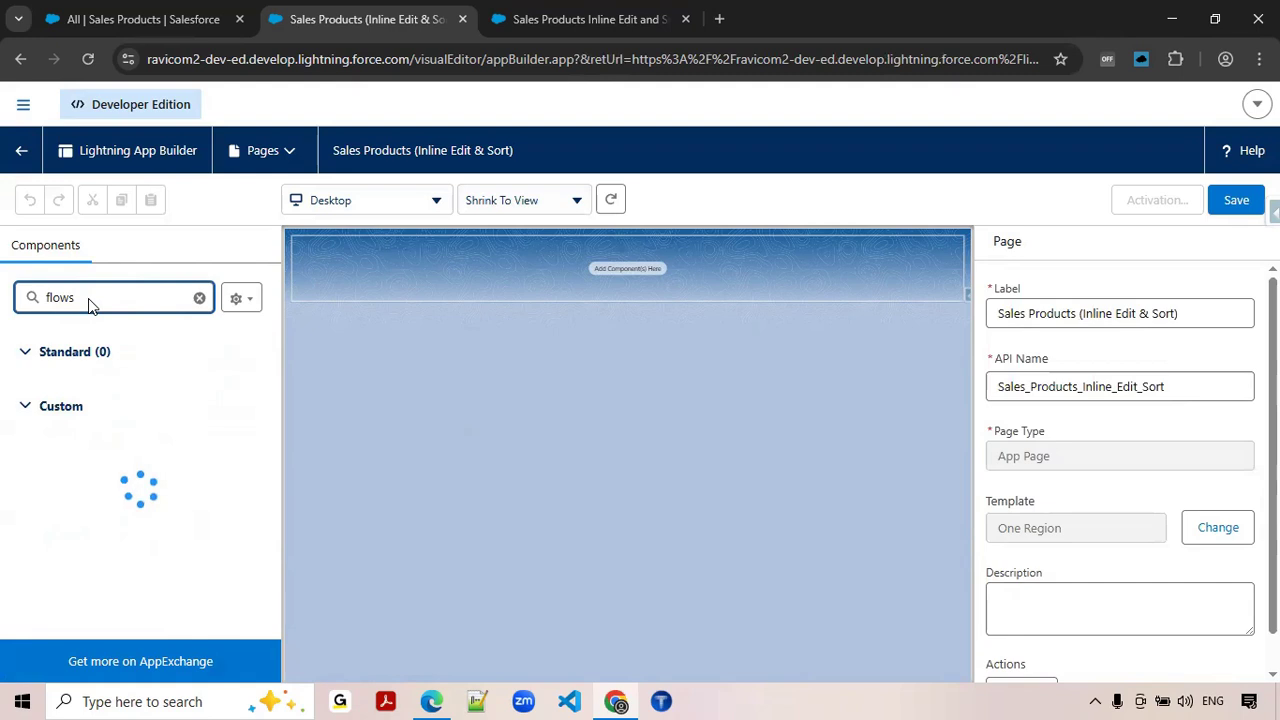
key("BackSpace")
left_click_drag(55, 390, 478, 272)
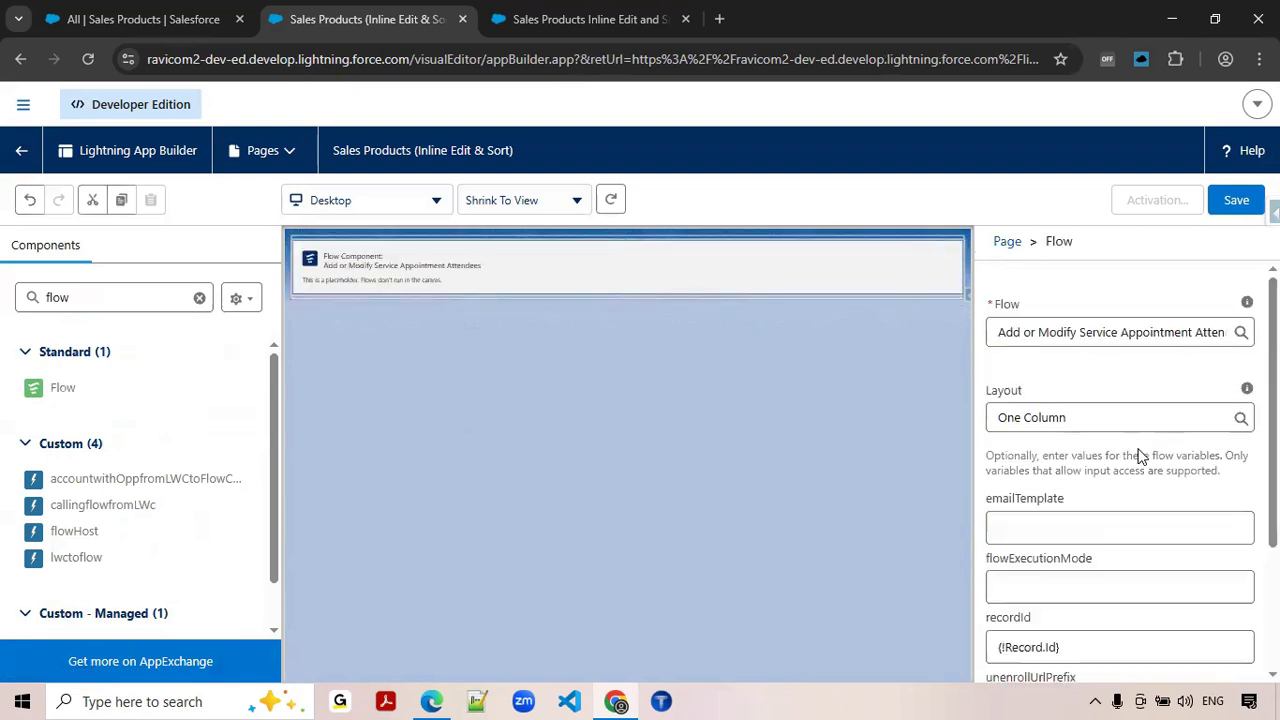
Step: Set the component's flow to Sales Products Inline Edit and Sorting Feature and save the page
left_click(1122, 396)
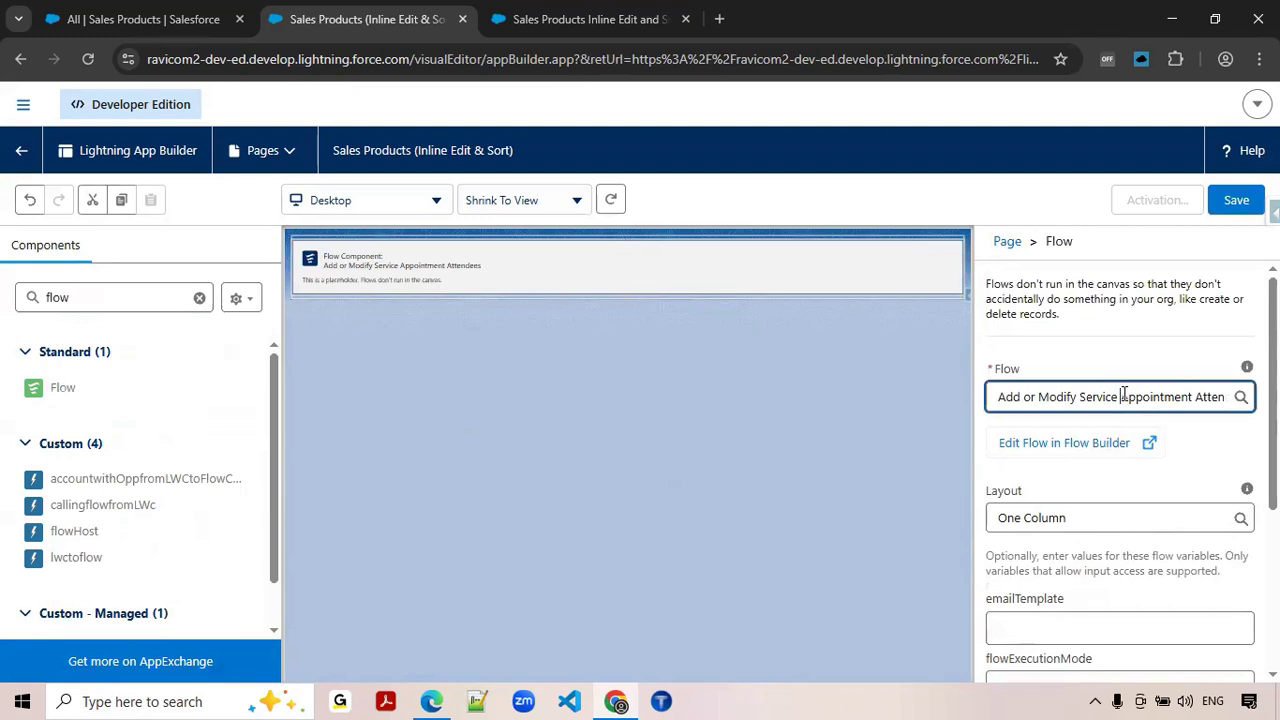
key("ctrl+a")
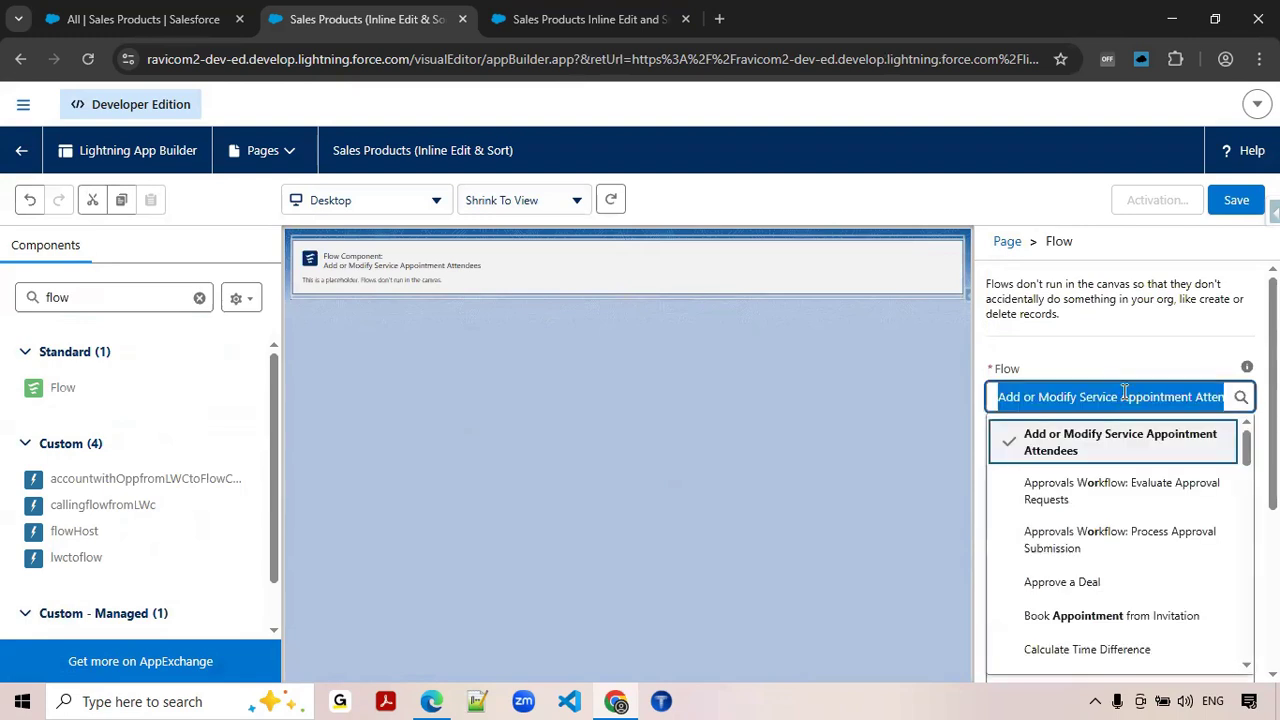
type("sales")
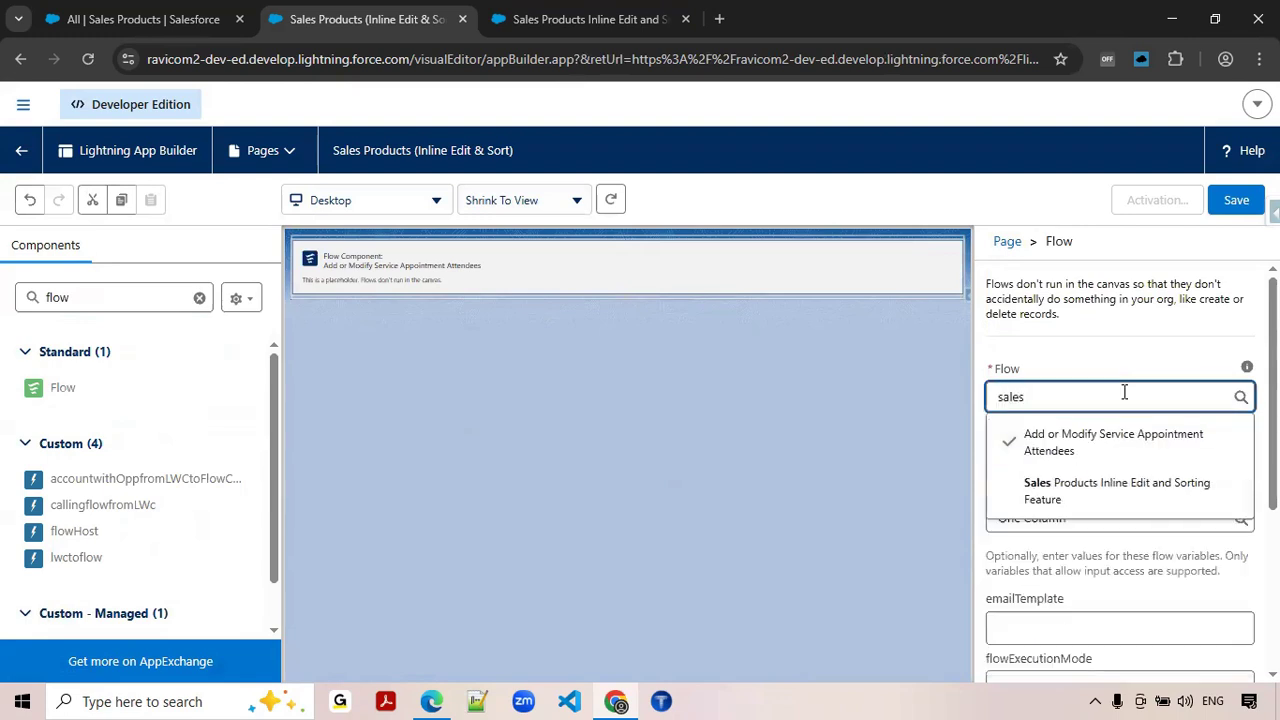
left_click(1158, 492)
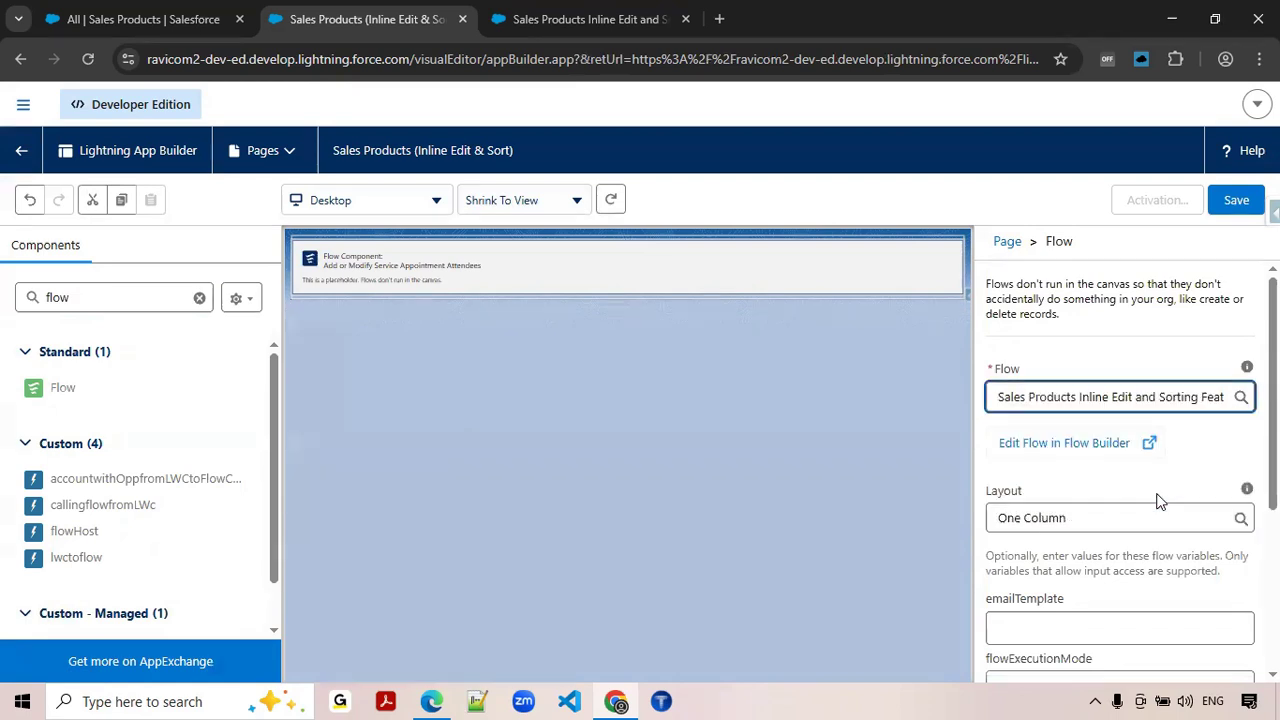
left_click(752, 484)
left_click(1237, 204)
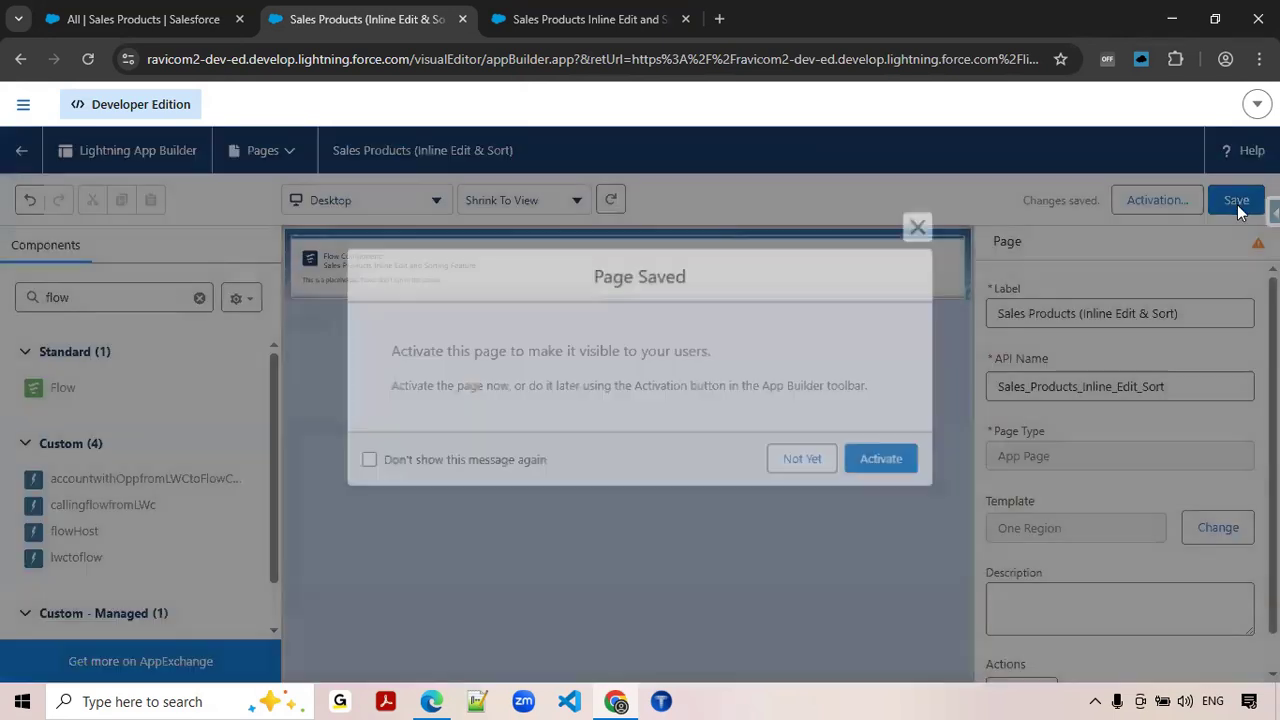
Step: Activate the page, adding it to the My Flows app in Lightning Experience, and save the activation
left_click(907, 476)
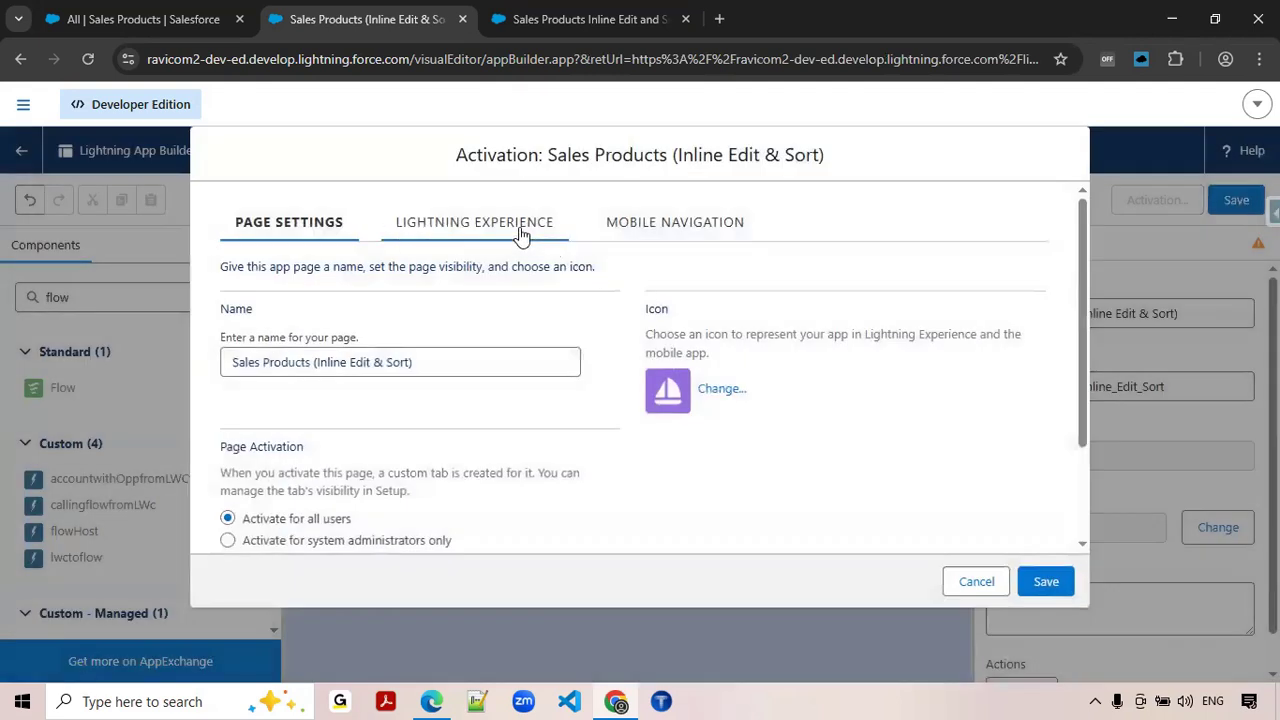
left_click(520, 232)
scroll(360, 489, "down", 3)
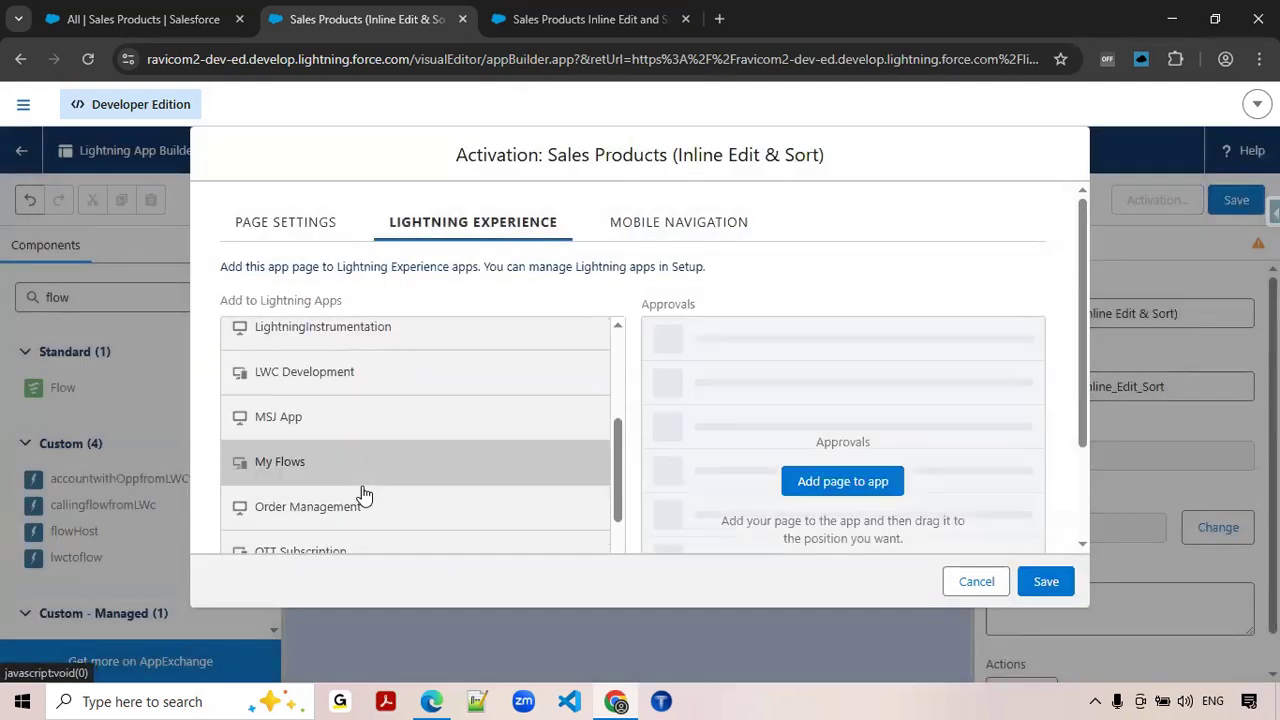
left_click(328, 470)
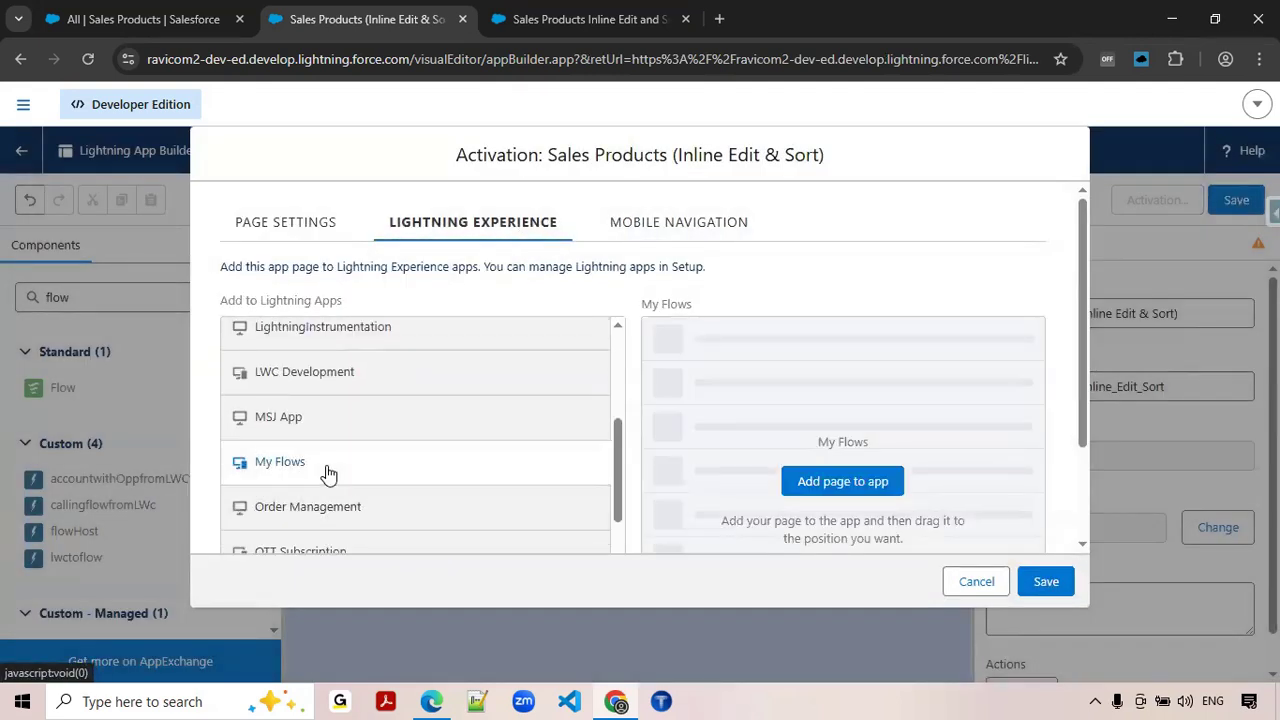
left_click(843, 483)
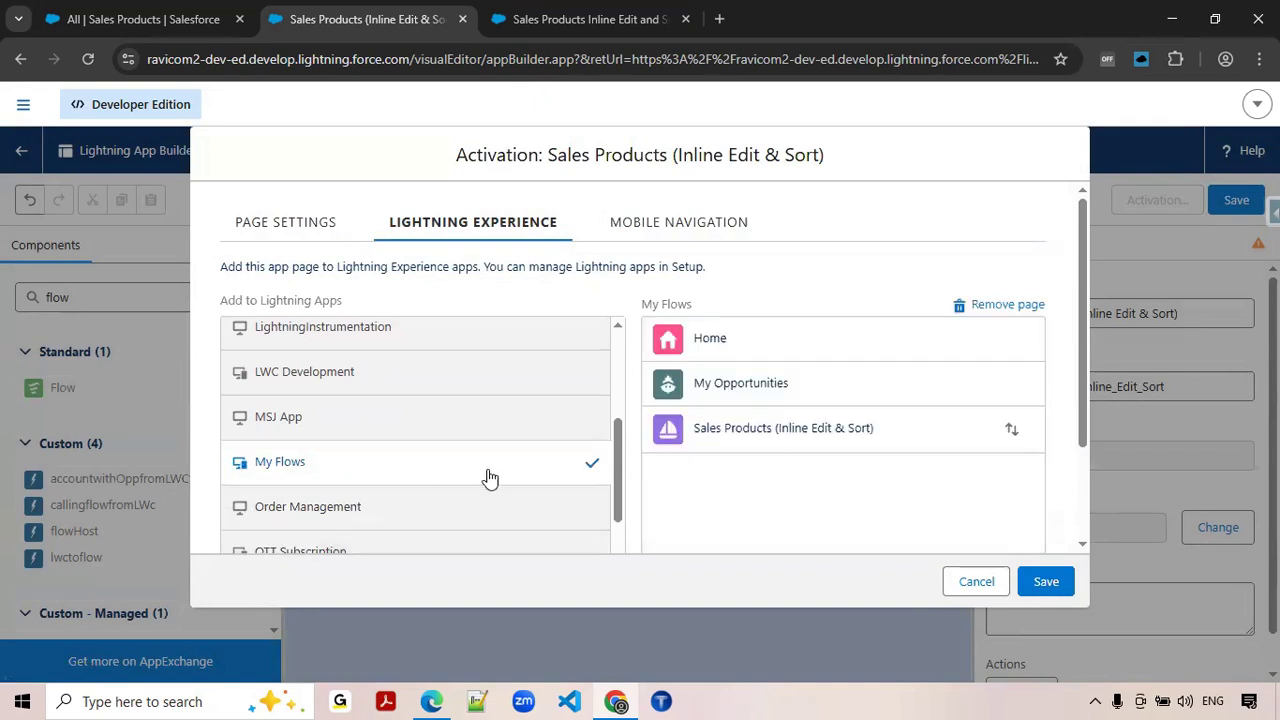
left_click(1046, 586)
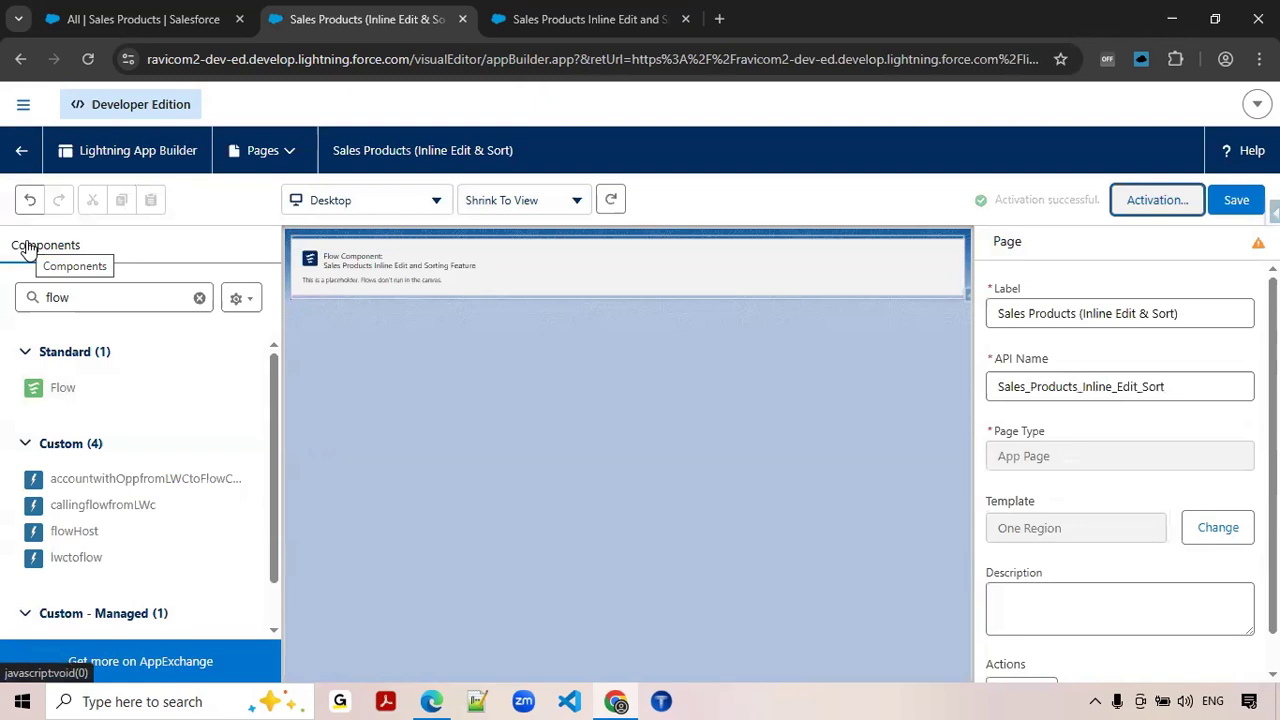
Step: Leave the page editor, reload the My Flows app and open its Sales Products (Inline Edit & Sort) page
left_click(22, 152)
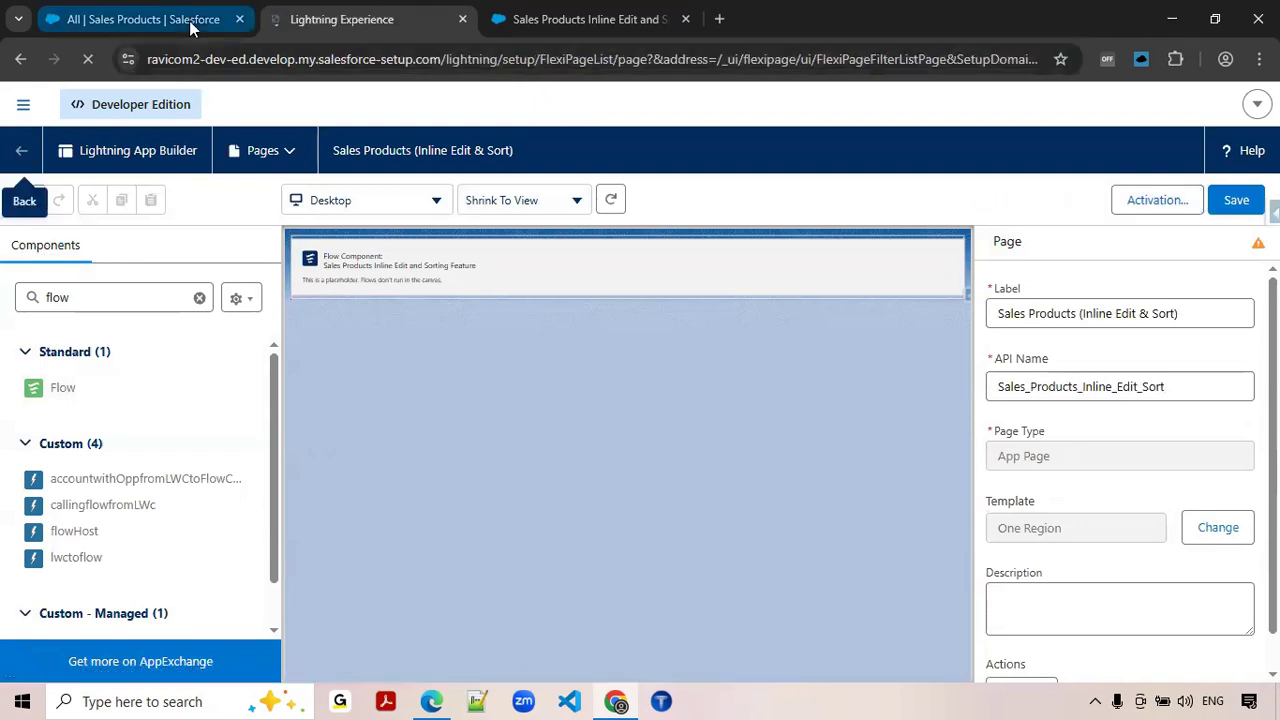
left_click(190, 22)
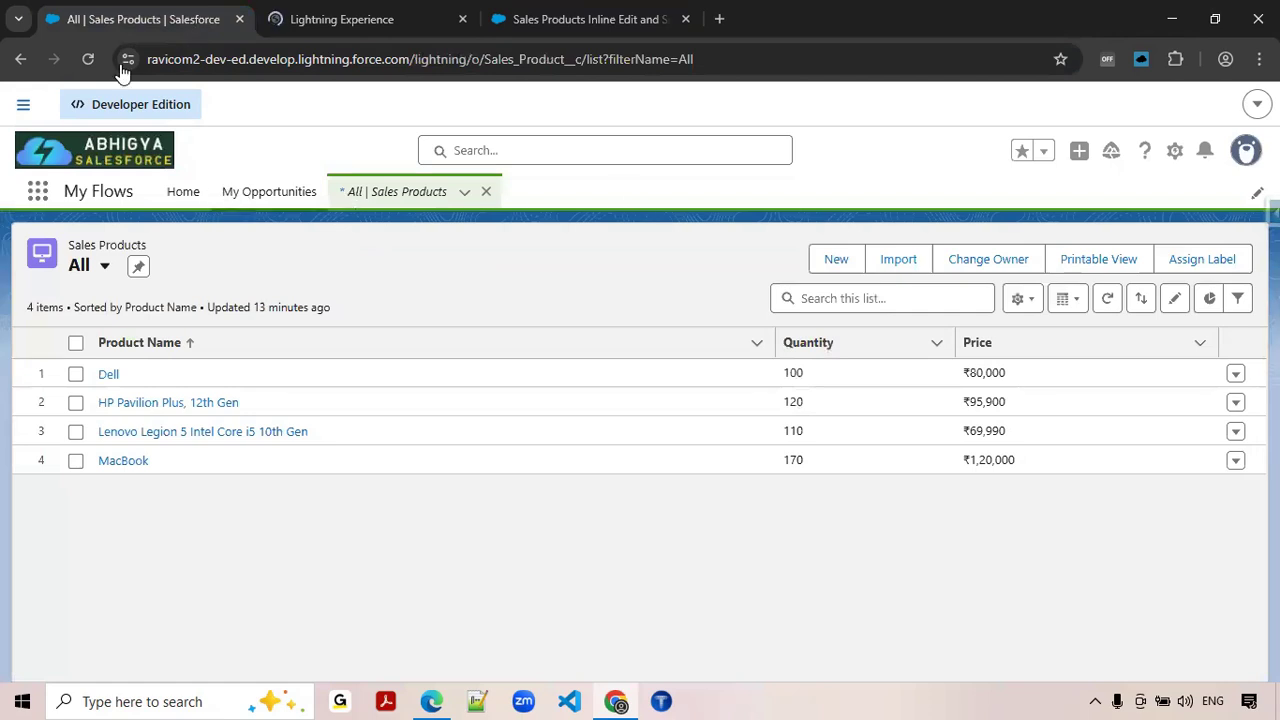
left_click(87, 58)
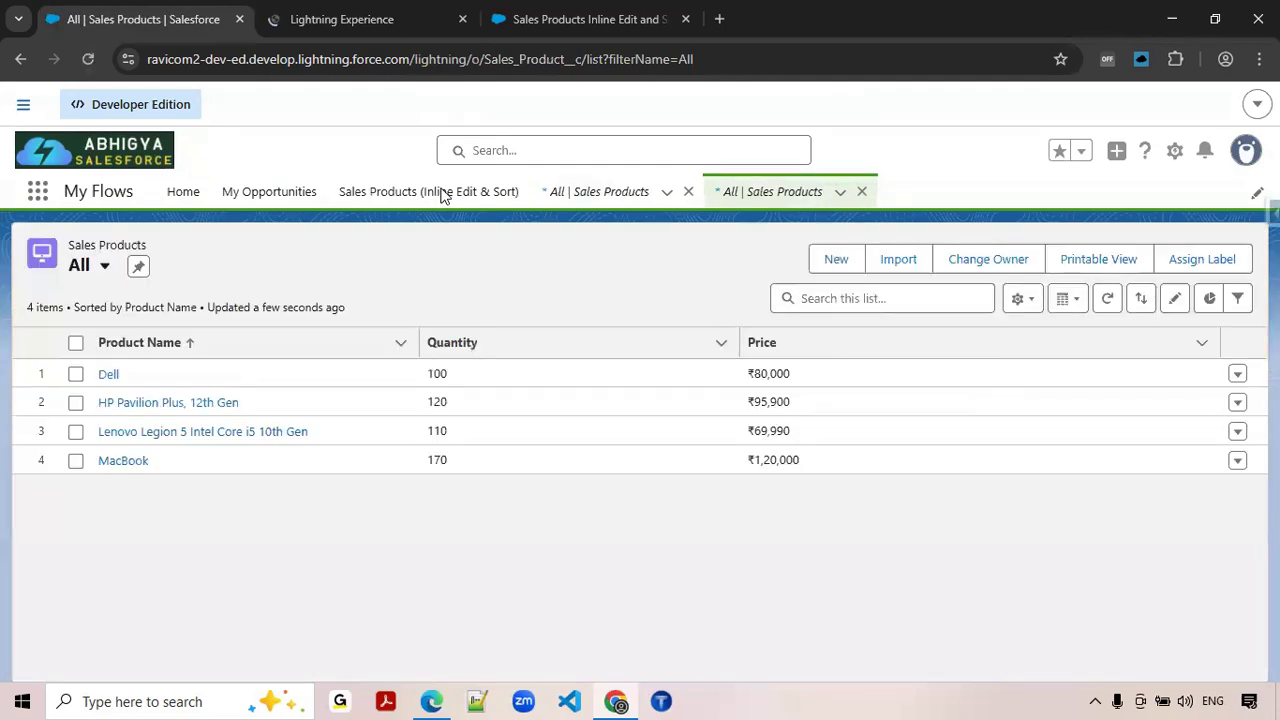
left_click(443, 192)
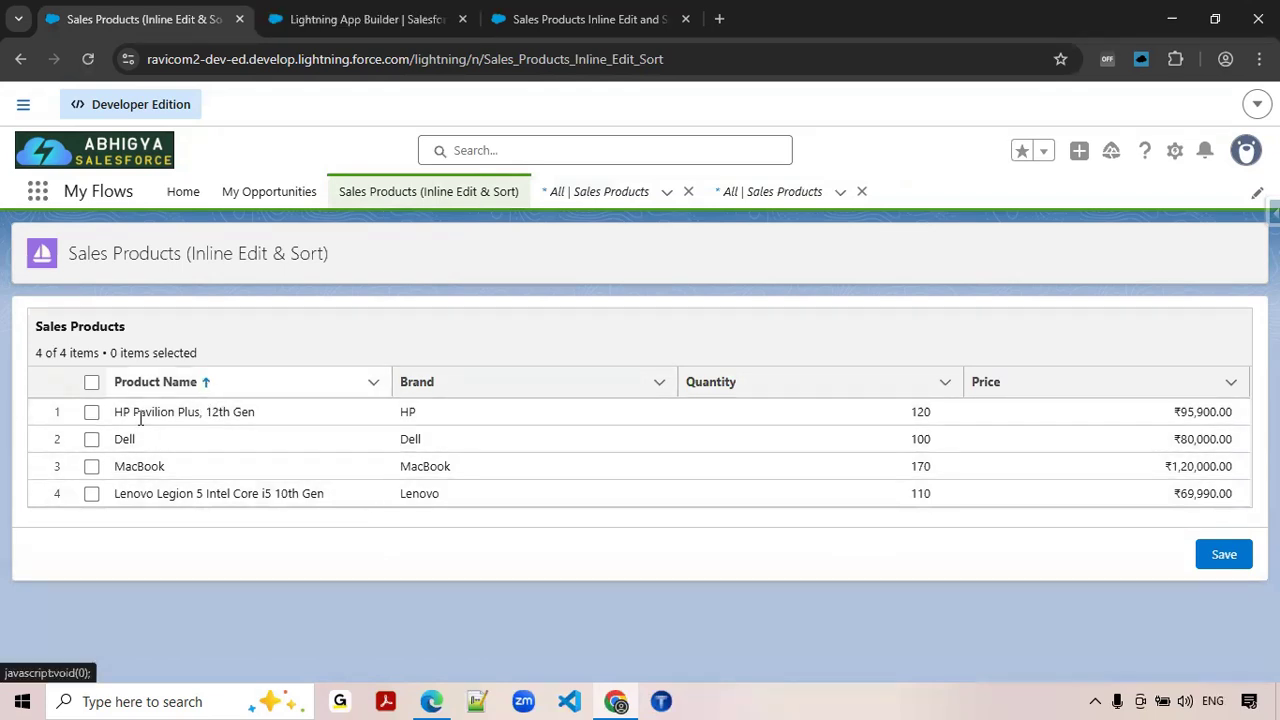
Step: Sort the Sales Products table by Product Name in ascending order and set Dell's quantity to 120
left_click(182, 384)
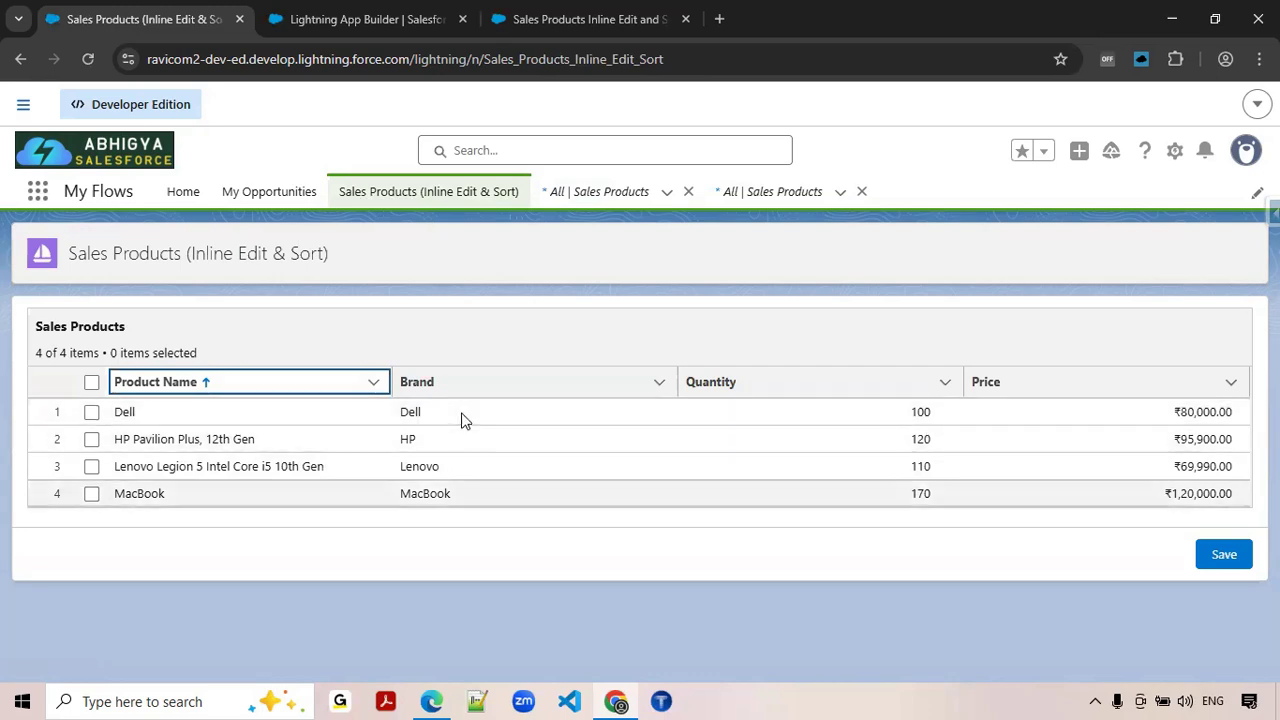
left_click(950, 414)
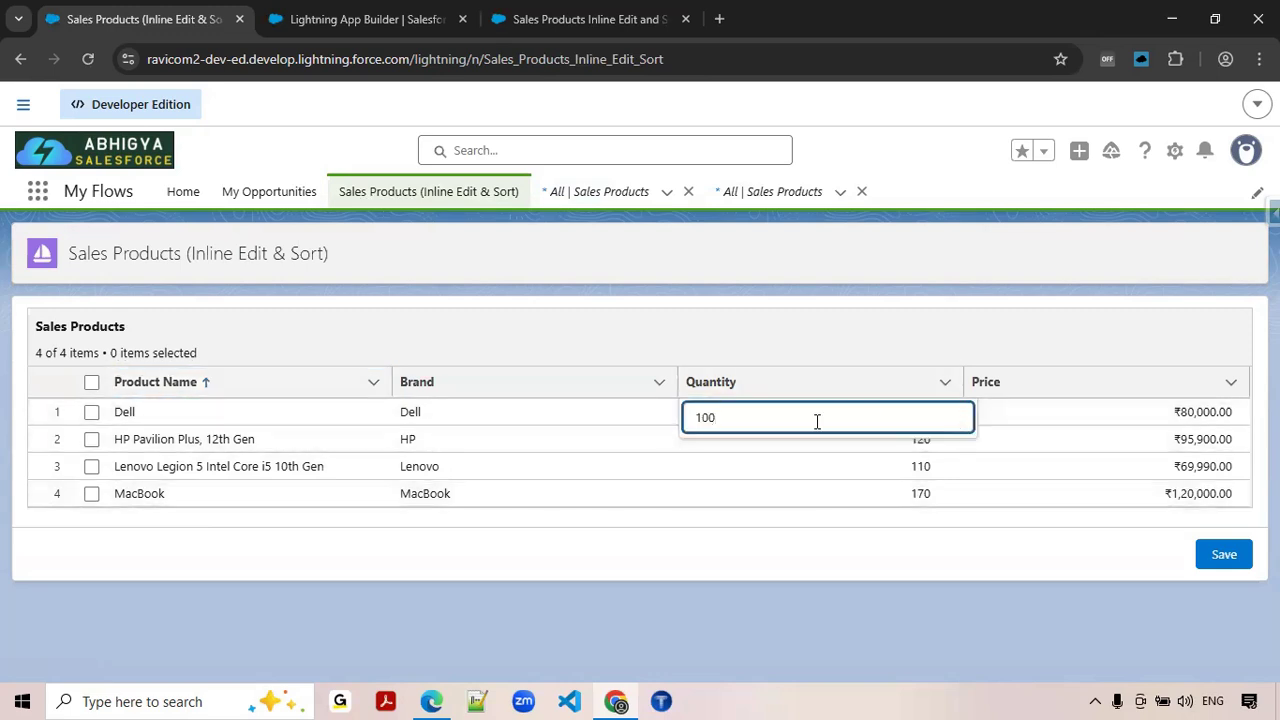
type("2")
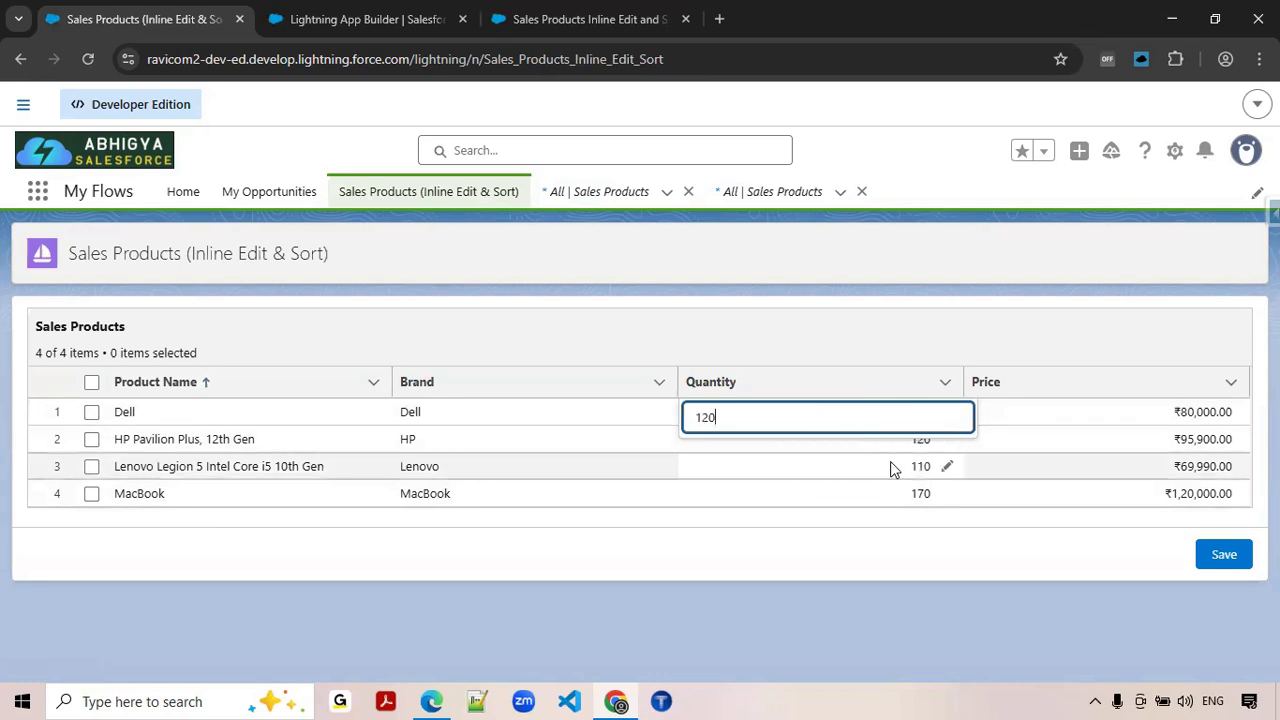
left_click(948, 470)
Step: Set the quantity of Lenovo Legion 5 Intel Core i5 10th Gen to 160, then confirm and save the table edits
left_click(948, 468)
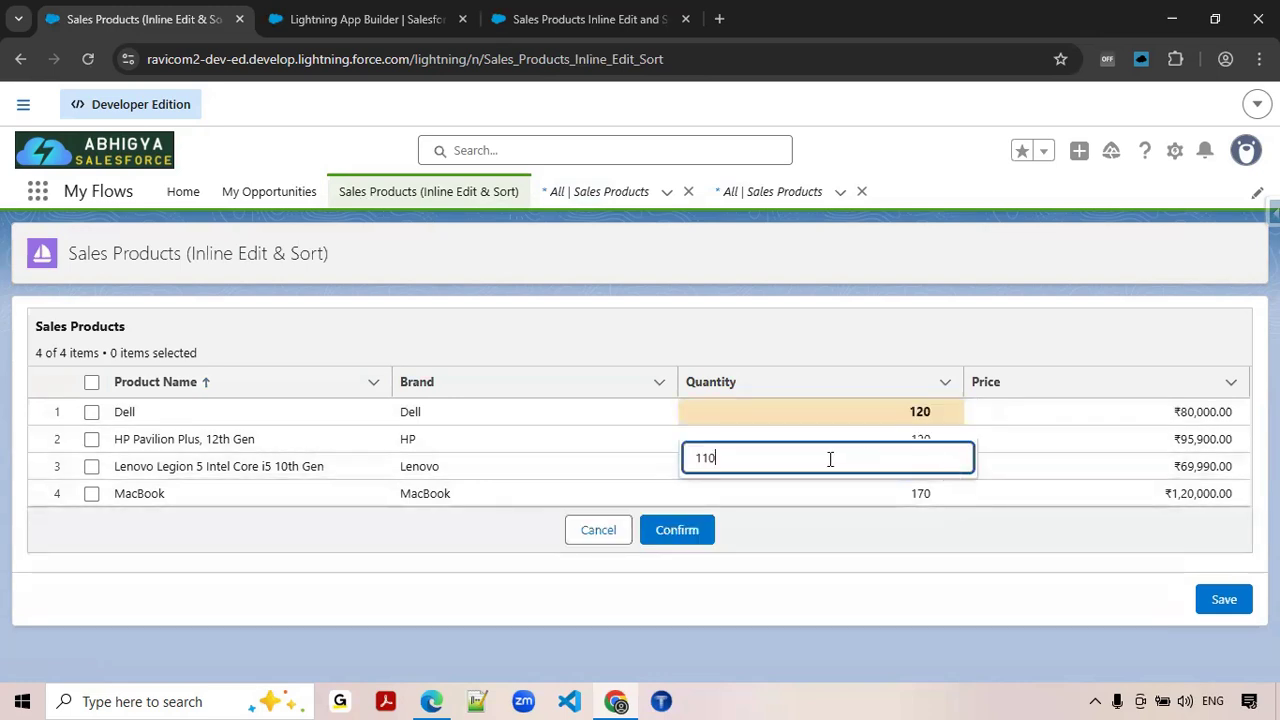
key("BackSpace")
key("BackSpace")
type("16")
key("BackSpace")
key("BackSpace")
type("6")
left_click(688, 534)
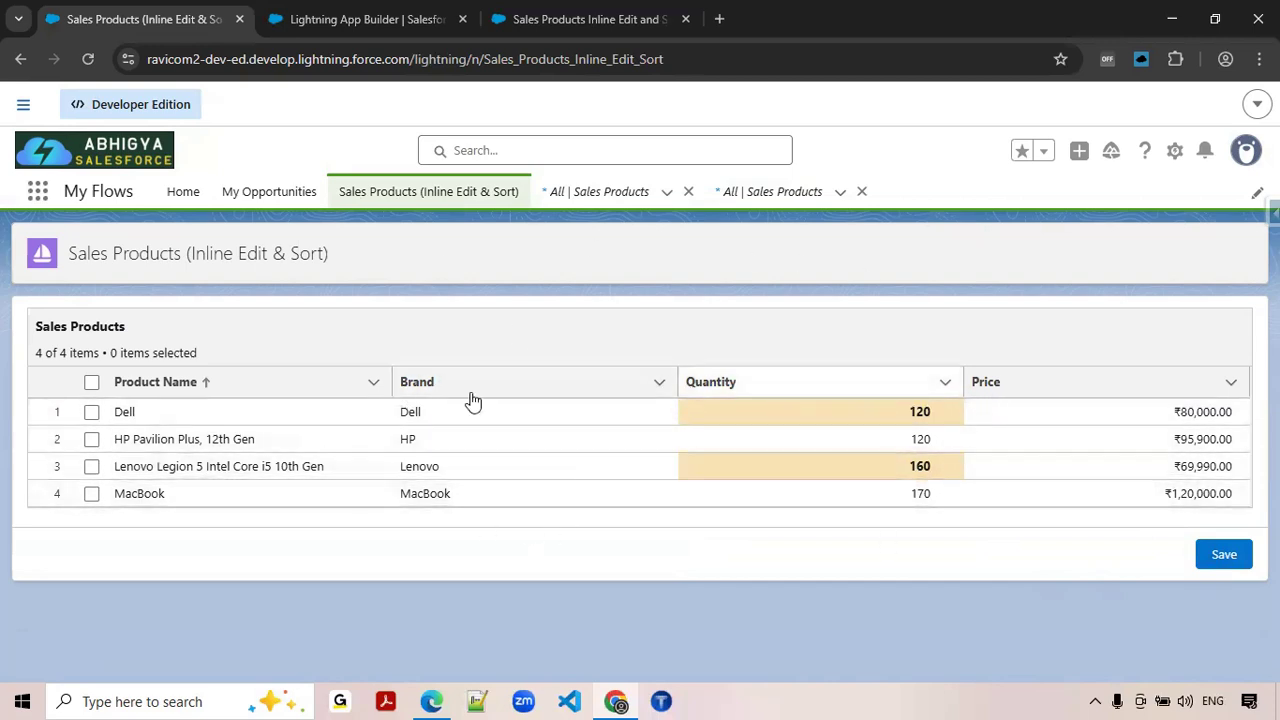
left_click(1225, 556)
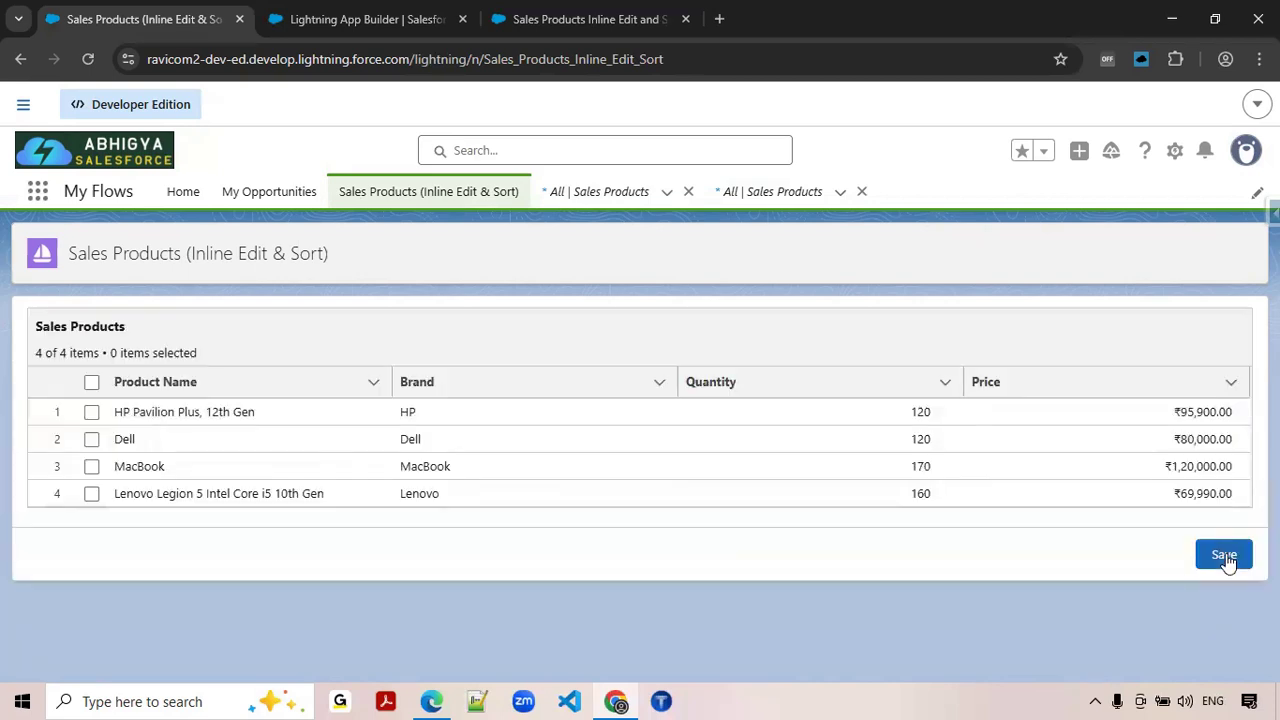
left_click(908, 497)
left_click_drag(908, 414, 935, 418)
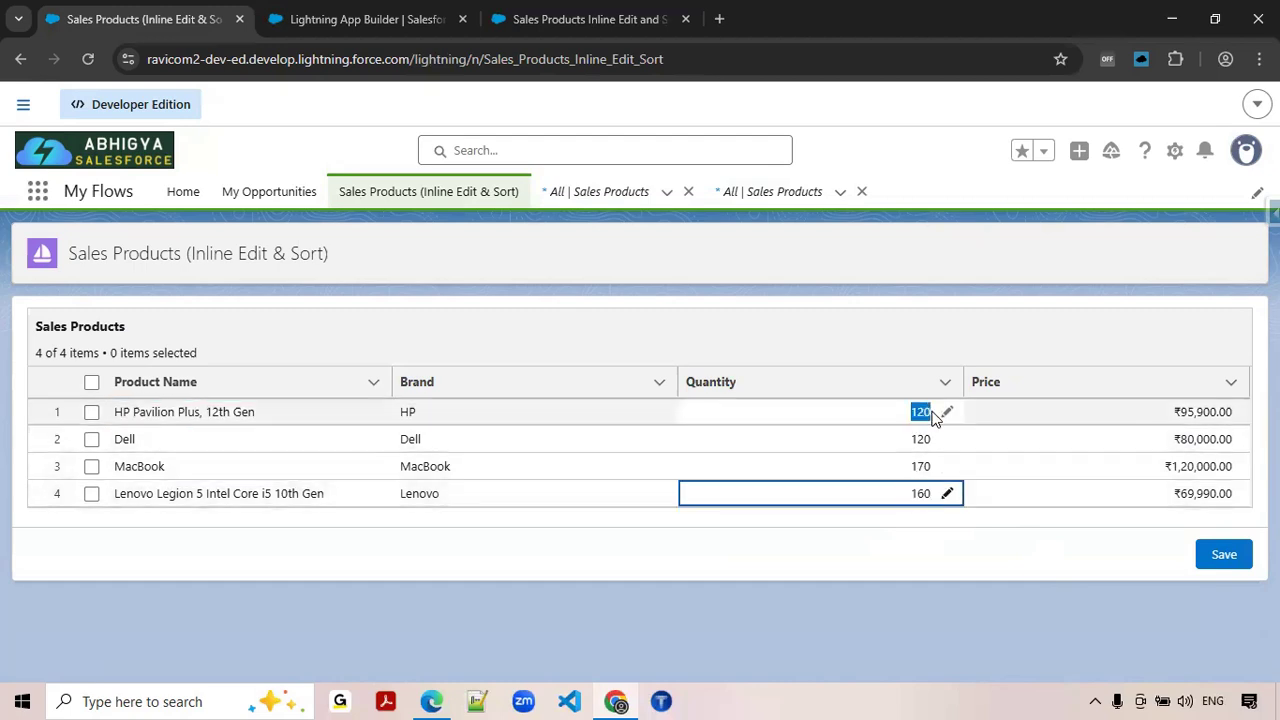
left_click(771, 558)
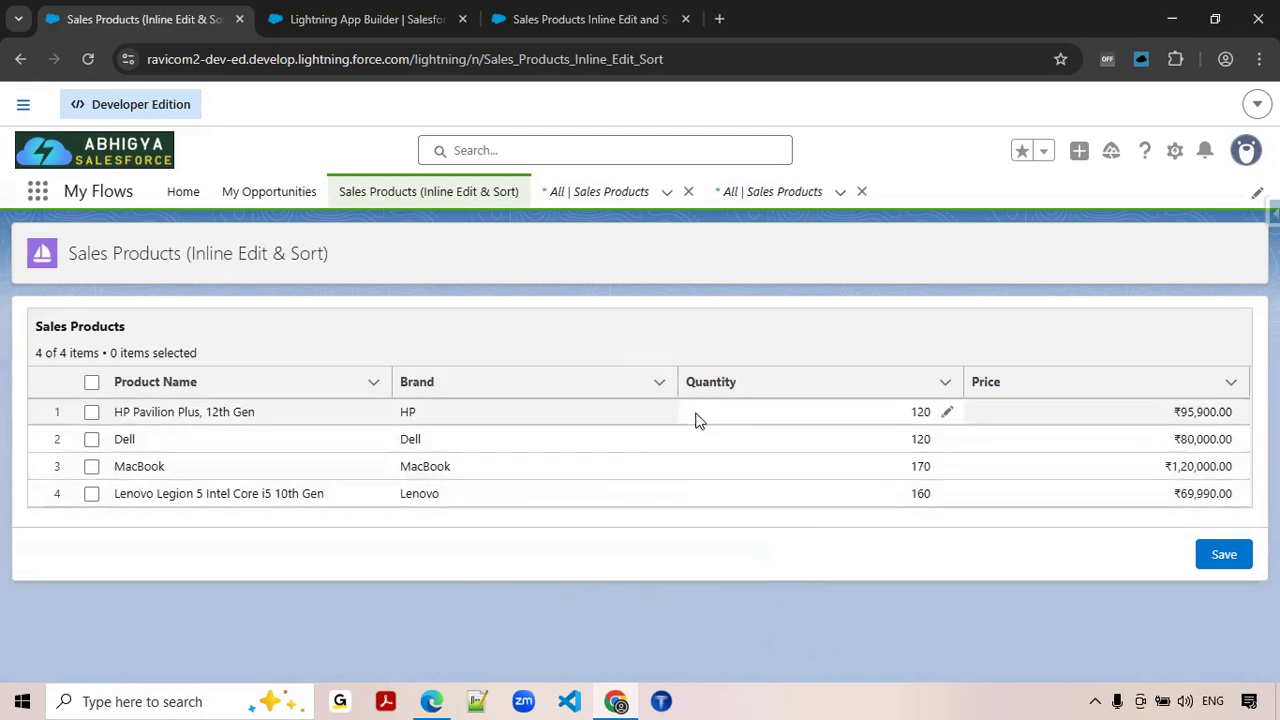
Step: Sort the table by Product Name again, set the MacBook quantity to 210, and confirm and save the edit
left_click(194, 381)
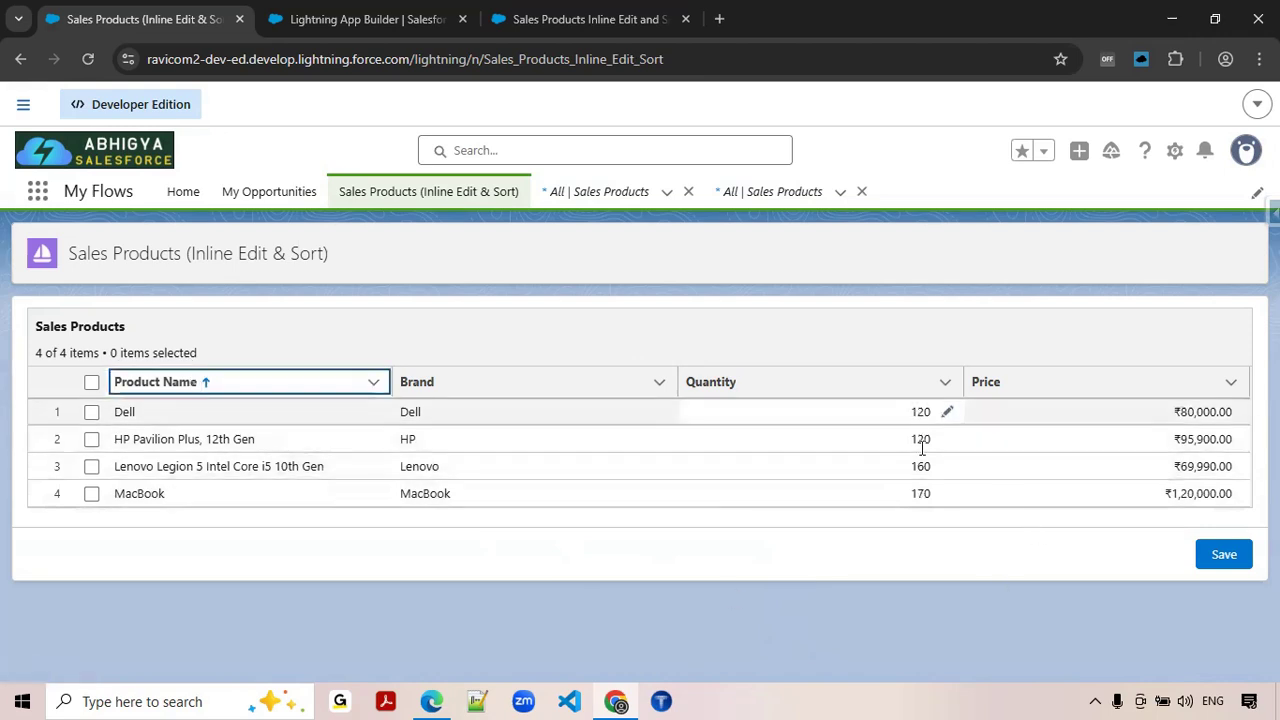
left_click(947, 493)
double_click(875, 494)
type("210")
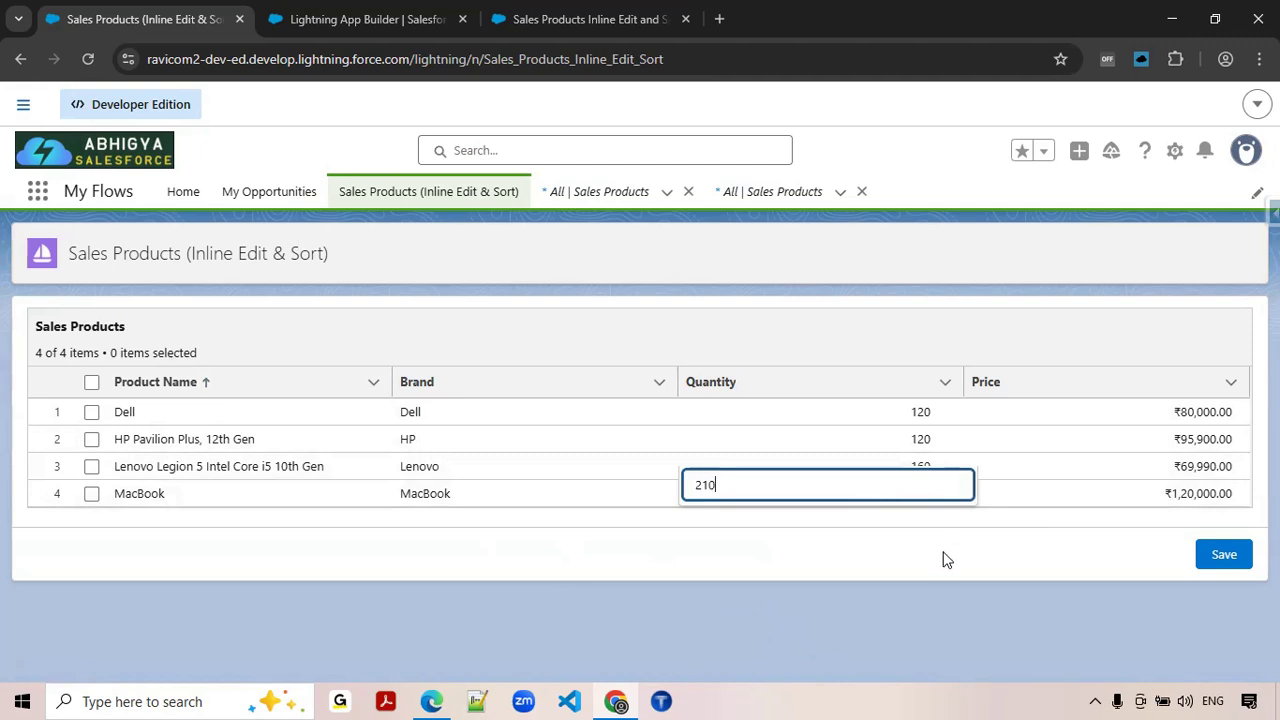
left_click(947, 559)
left_click(654, 528)
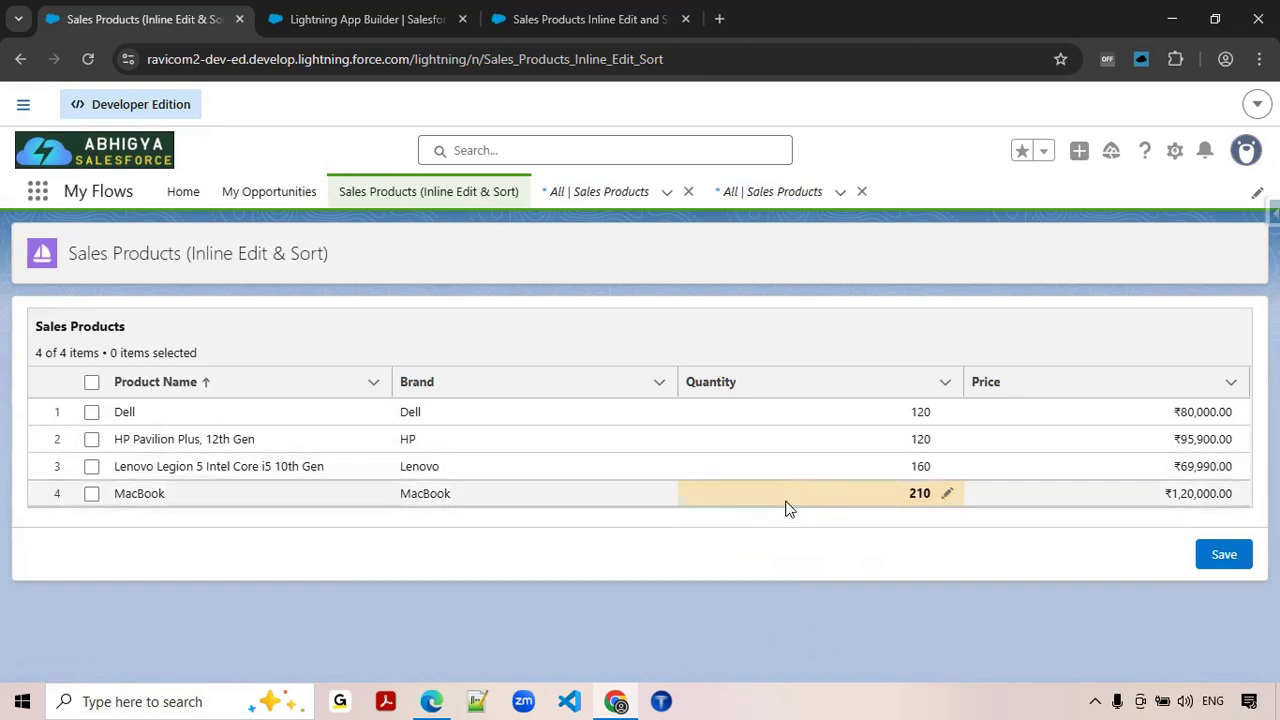
left_click(1222, 556)
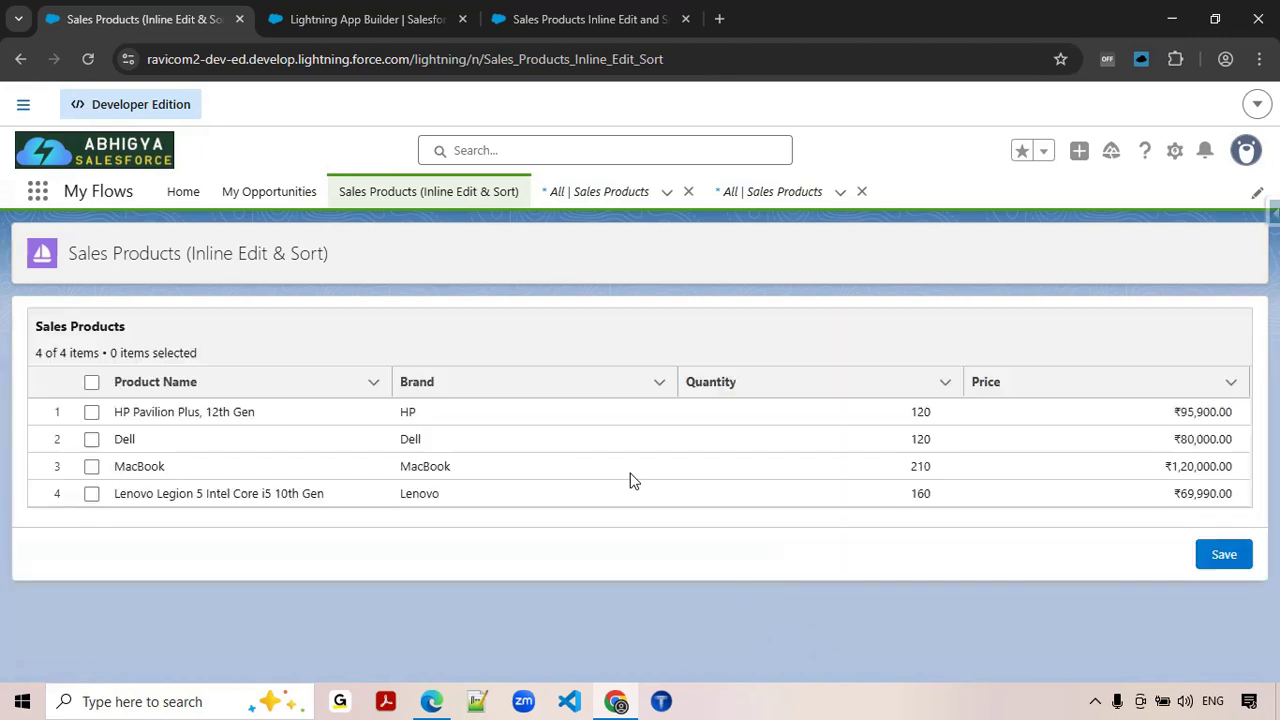
double_click(920, 466)
left_click(888, 580)
Step: Review the flow's sequence from Get Sales Product Records to Update Edited Sales Product Record, comparing it with the running app page
left_click(527, 24)
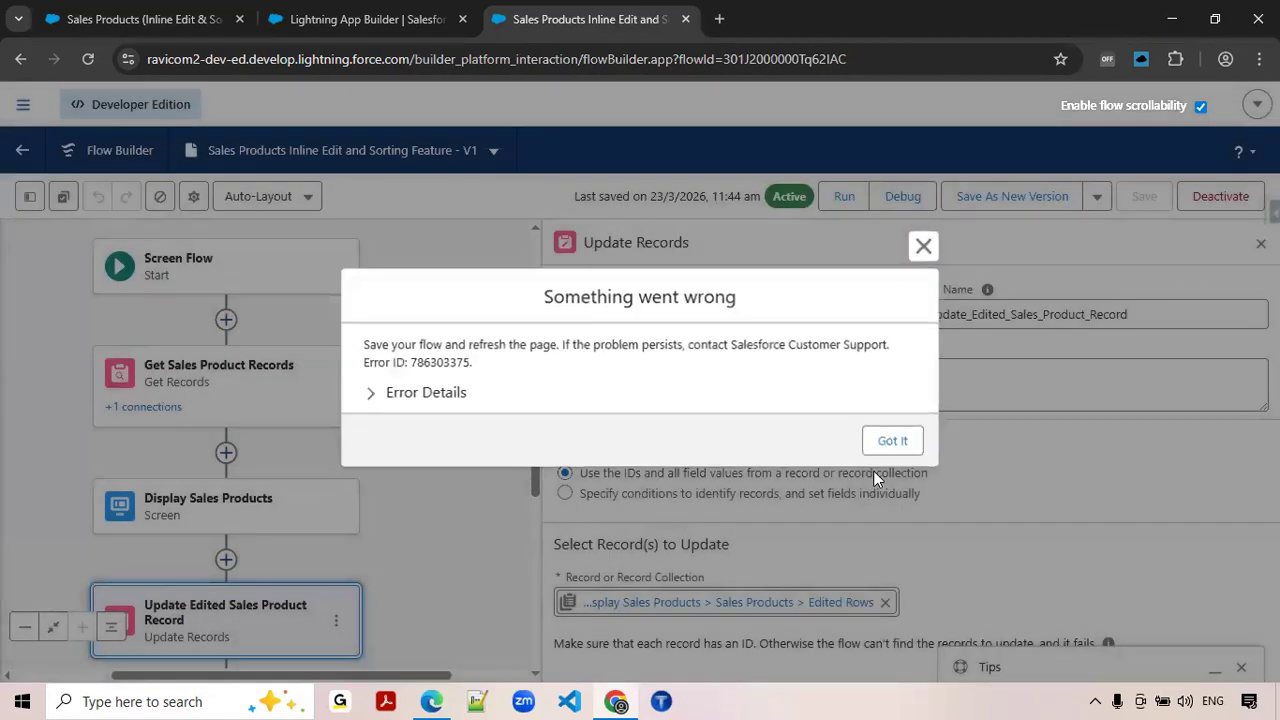
left_click(906, 441)
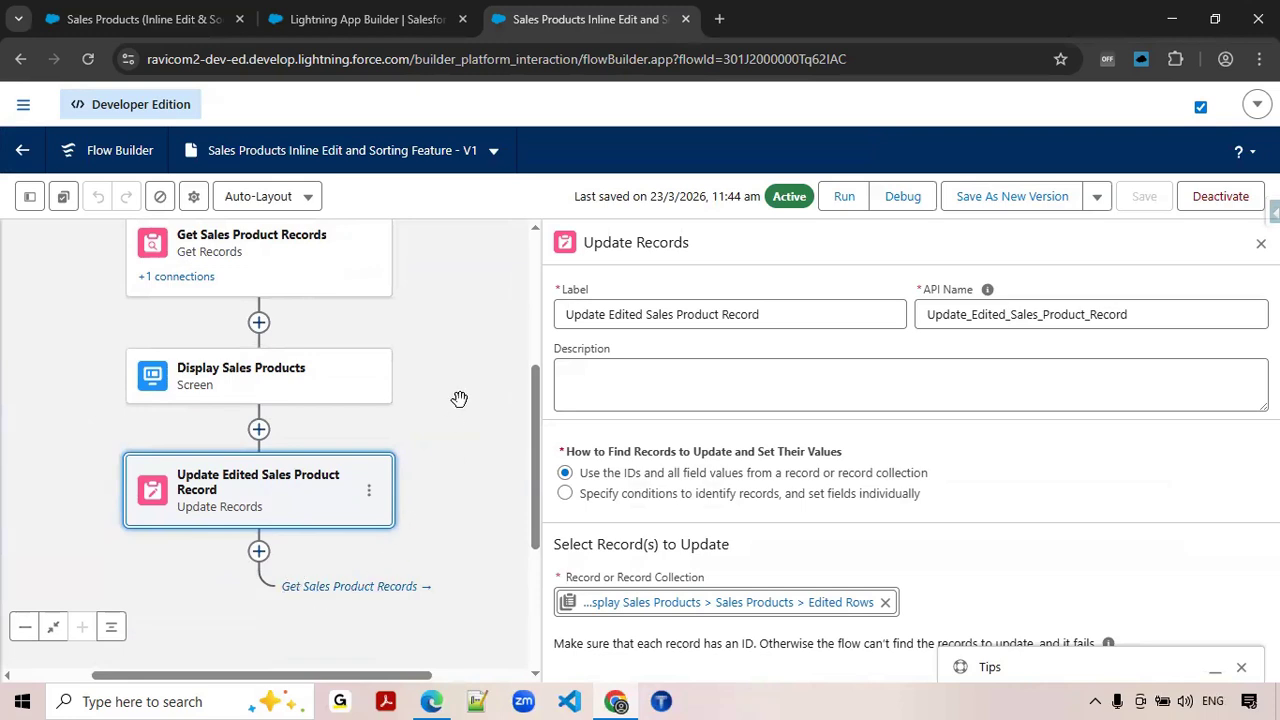
scroll(455, 400, "up", 1)
scroll(448, 490, "down", 1)
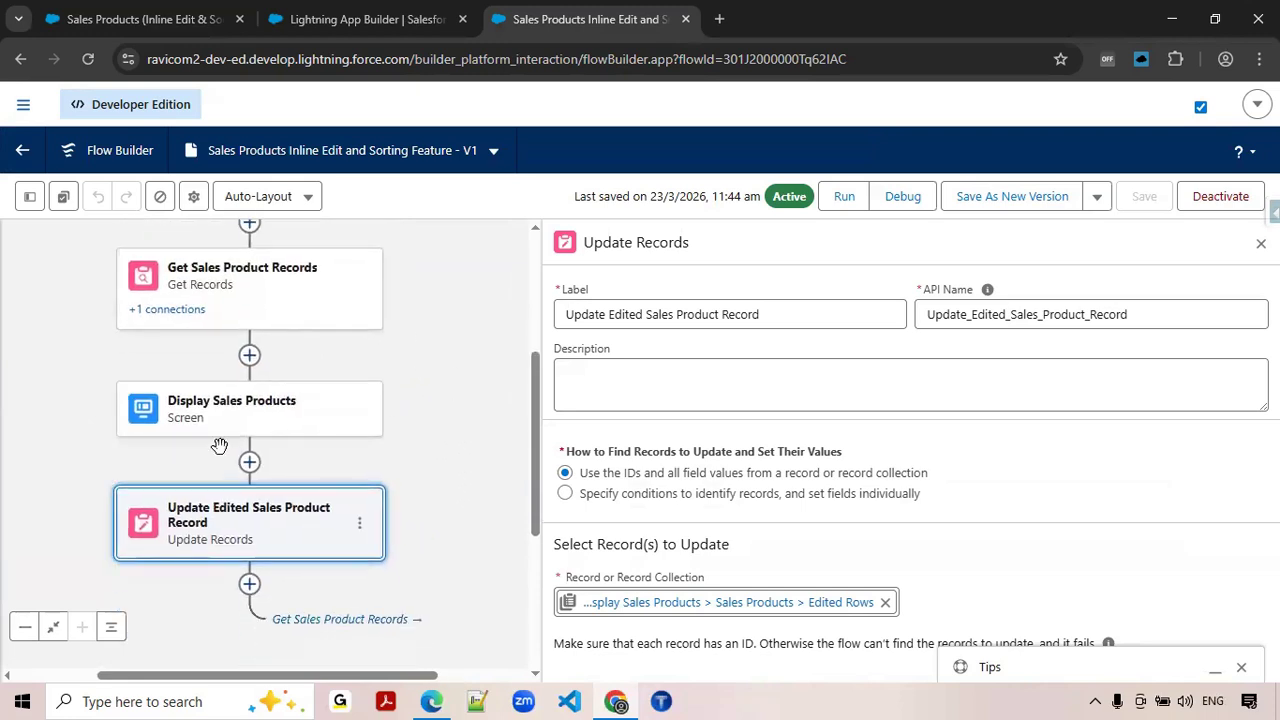
left_click(295, 25)
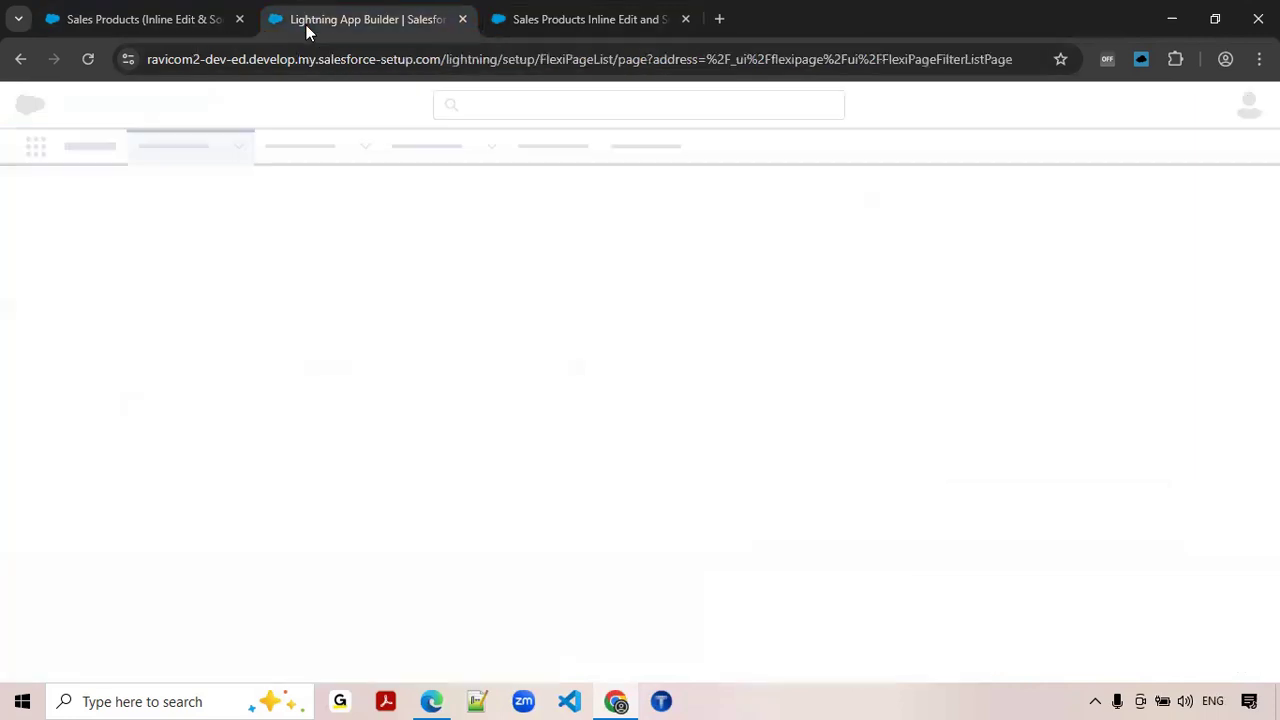
left_click(180, 22)
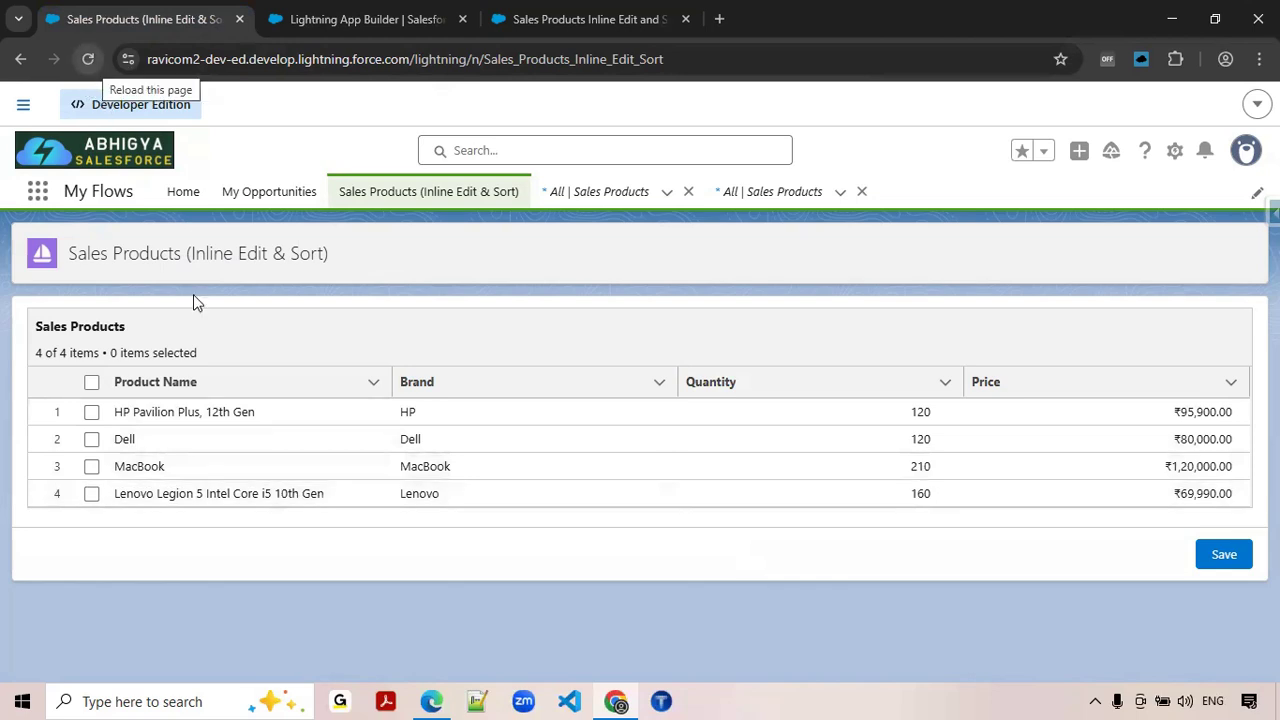
left_click(590, 19)
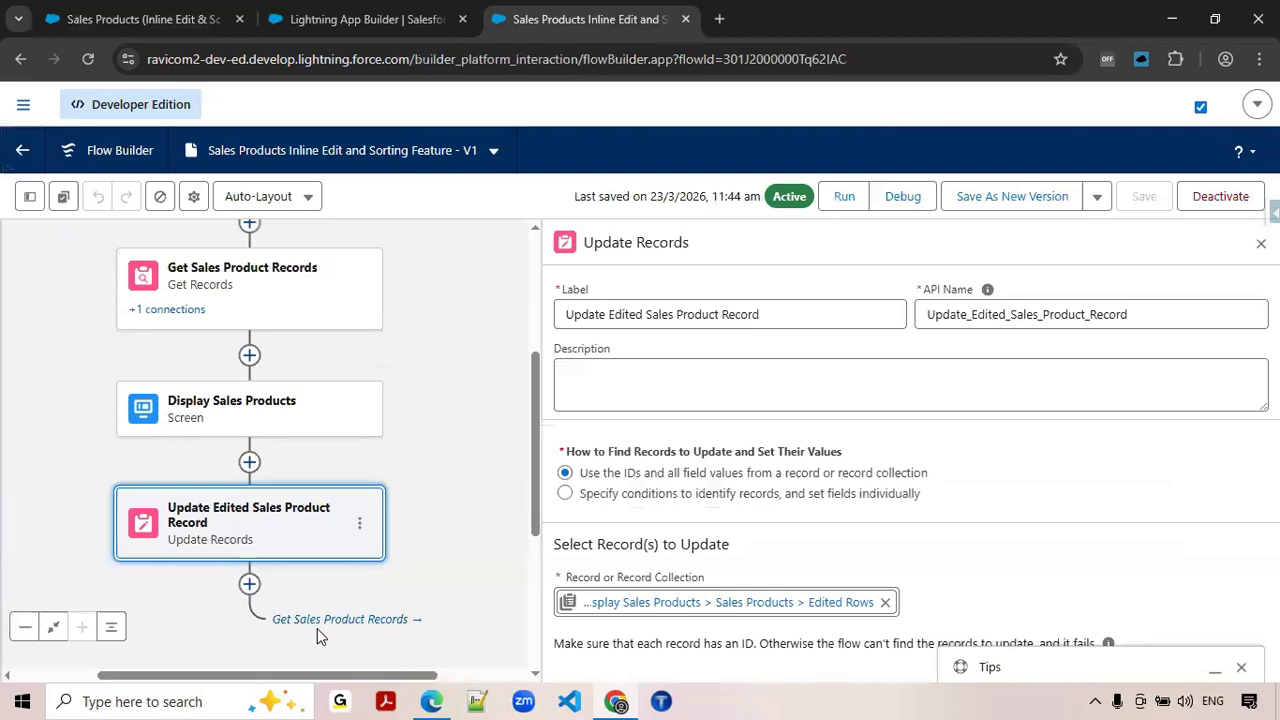
left_click_drag(423, 294, 434, 363)
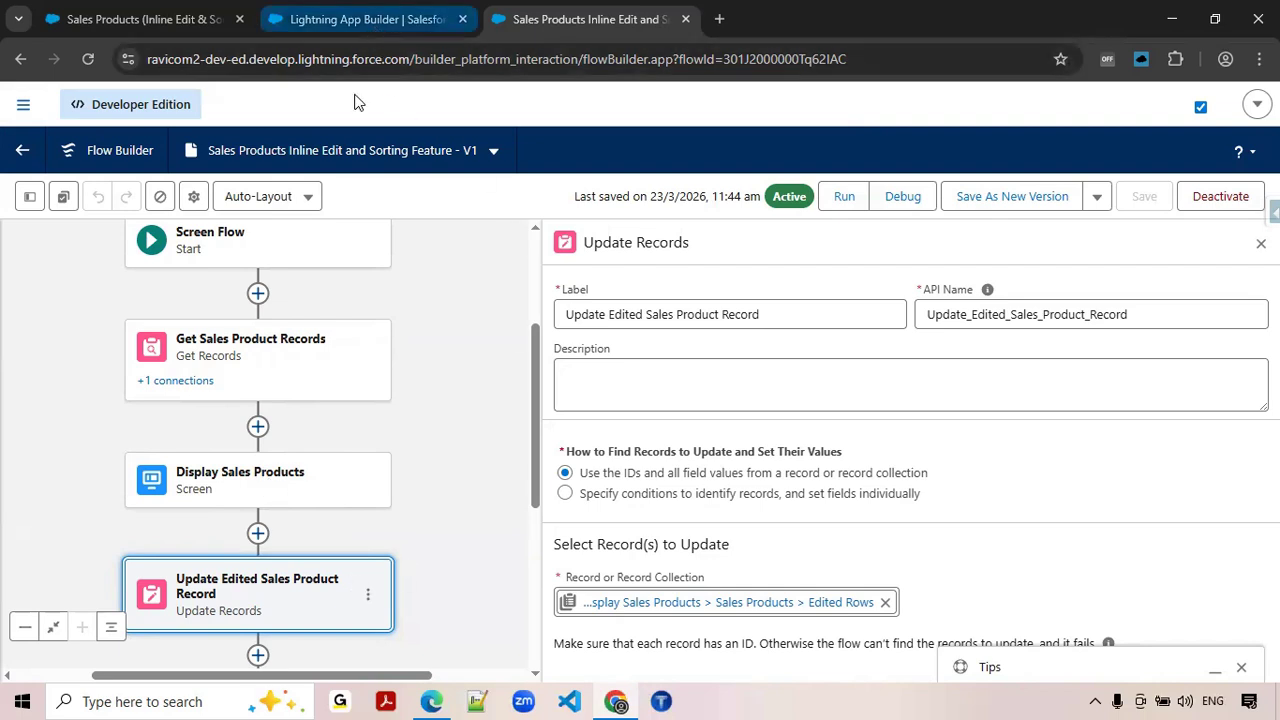
Step: Try to open the Display Sales Products screen element for editing
left_click(272, 497)
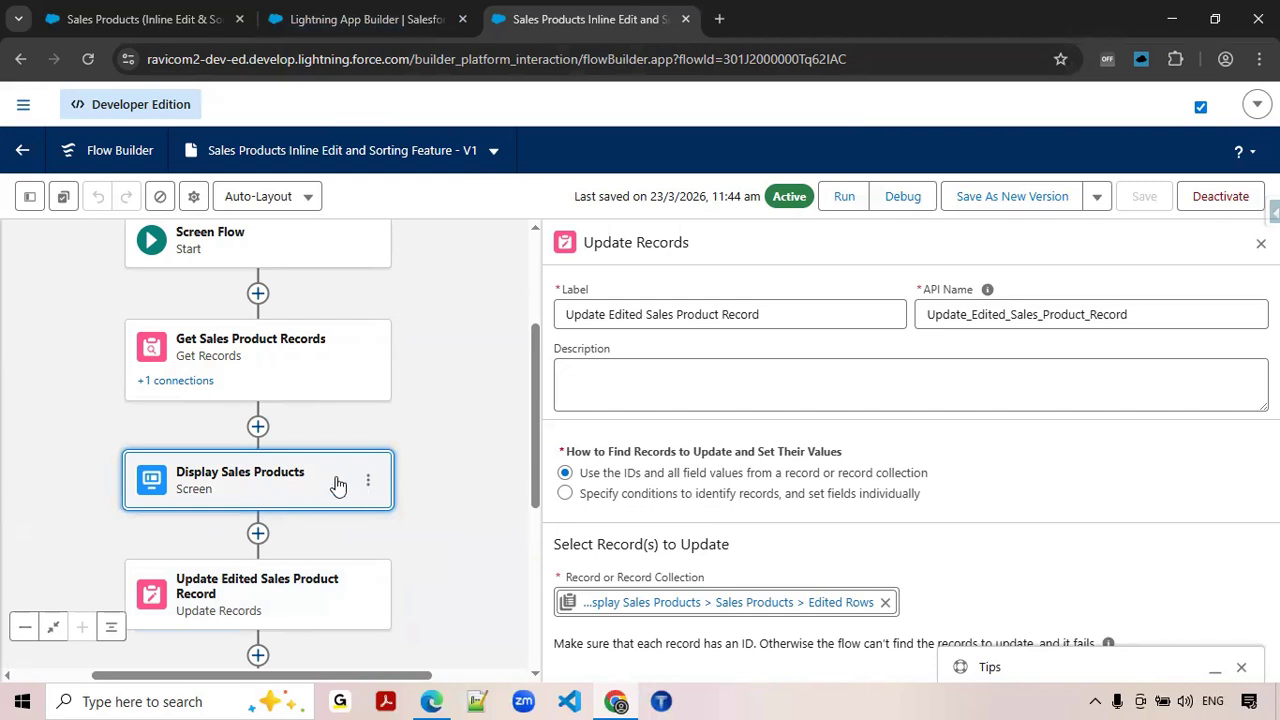
left_click(300, 596)
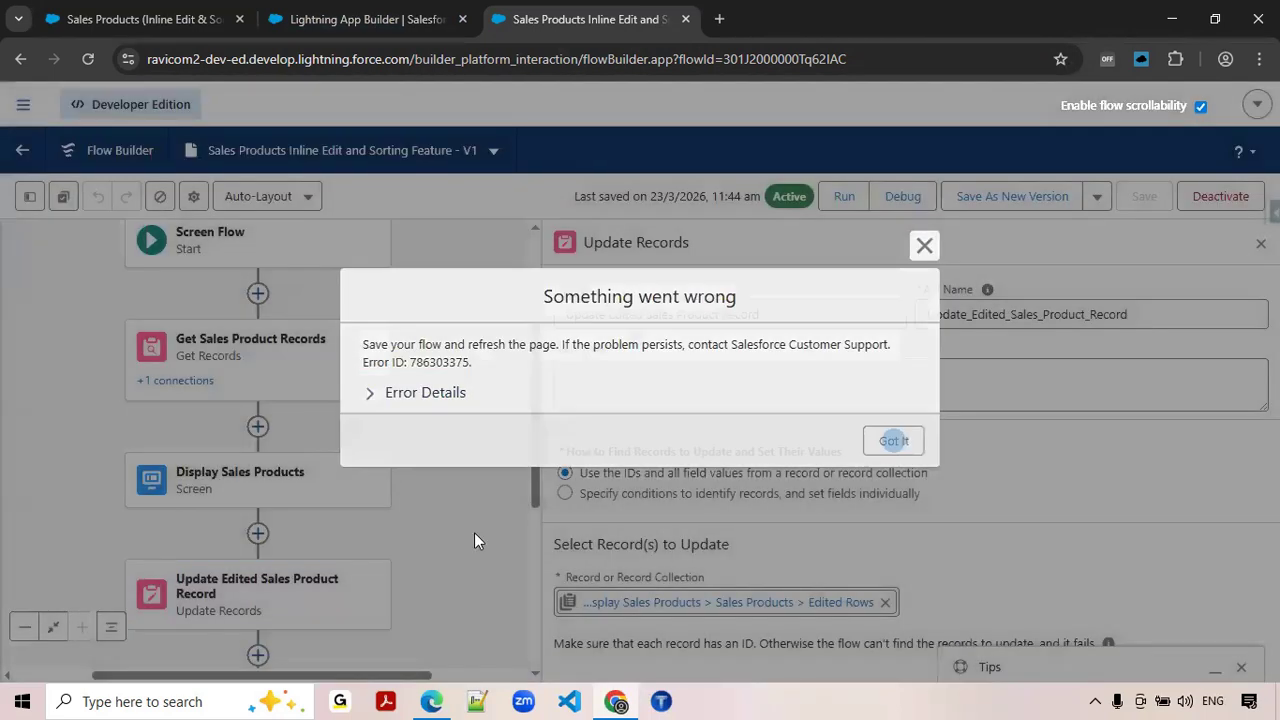
left_click(887, 440)
left_click(368, 480)
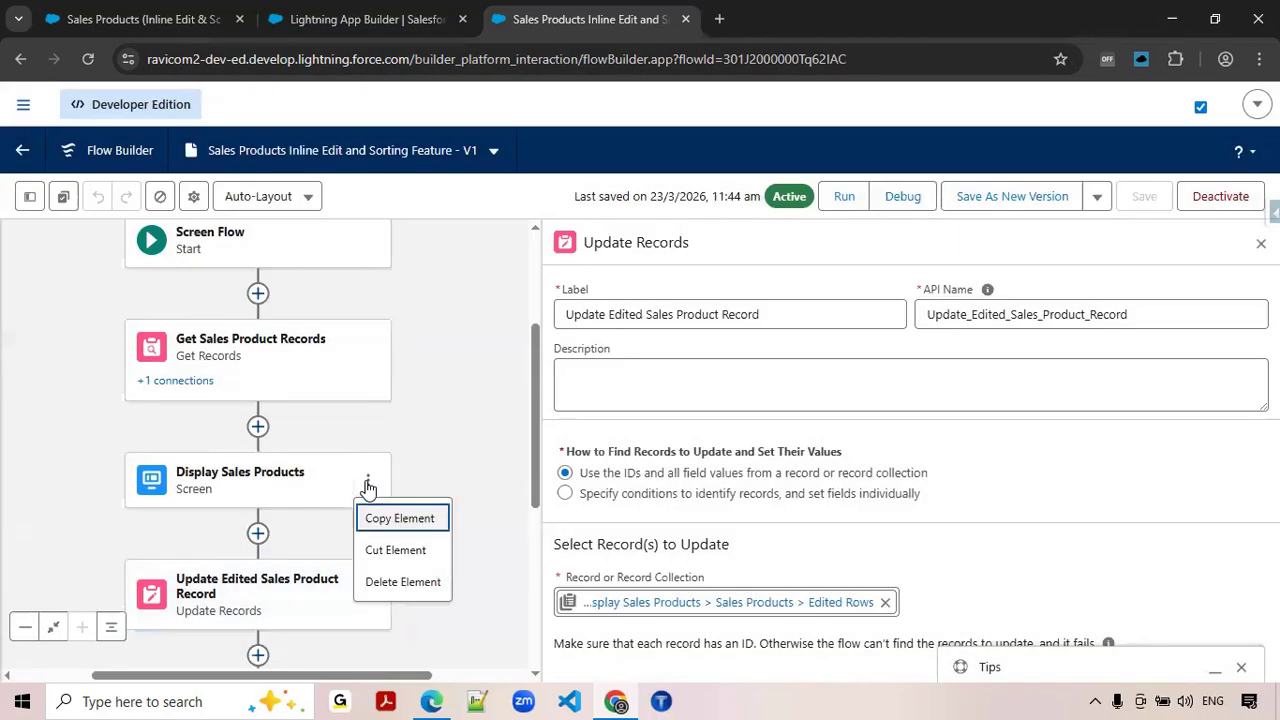
left_click(234, 487)
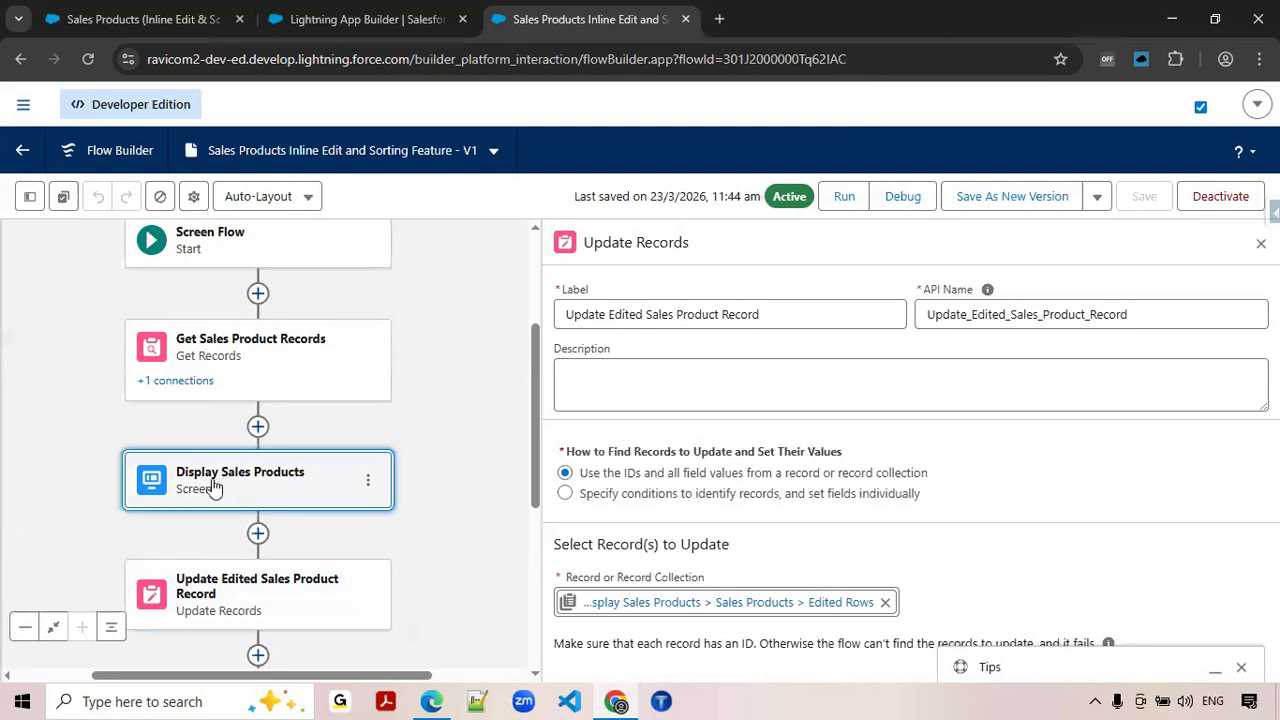
left_click(257, 592)
left_click(898, 447)
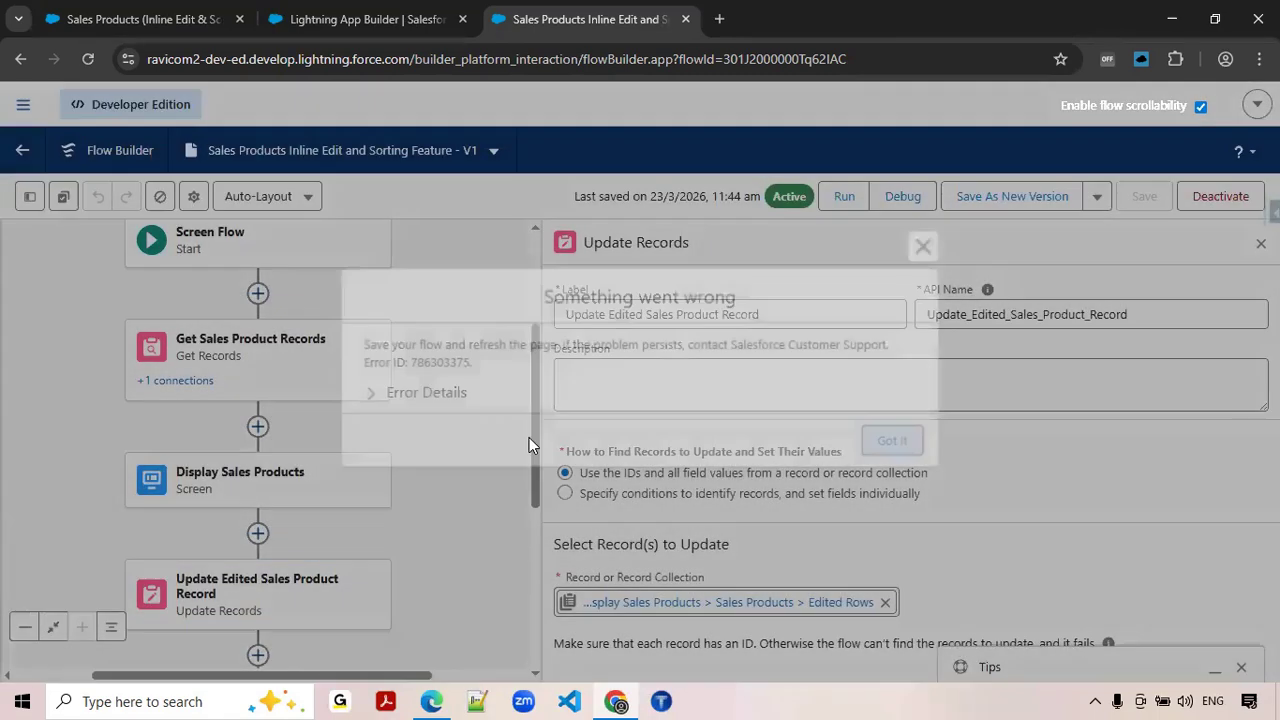
Step: Reload the flow and open the Display Sales Products screen element for editing
left_click(245, 500)
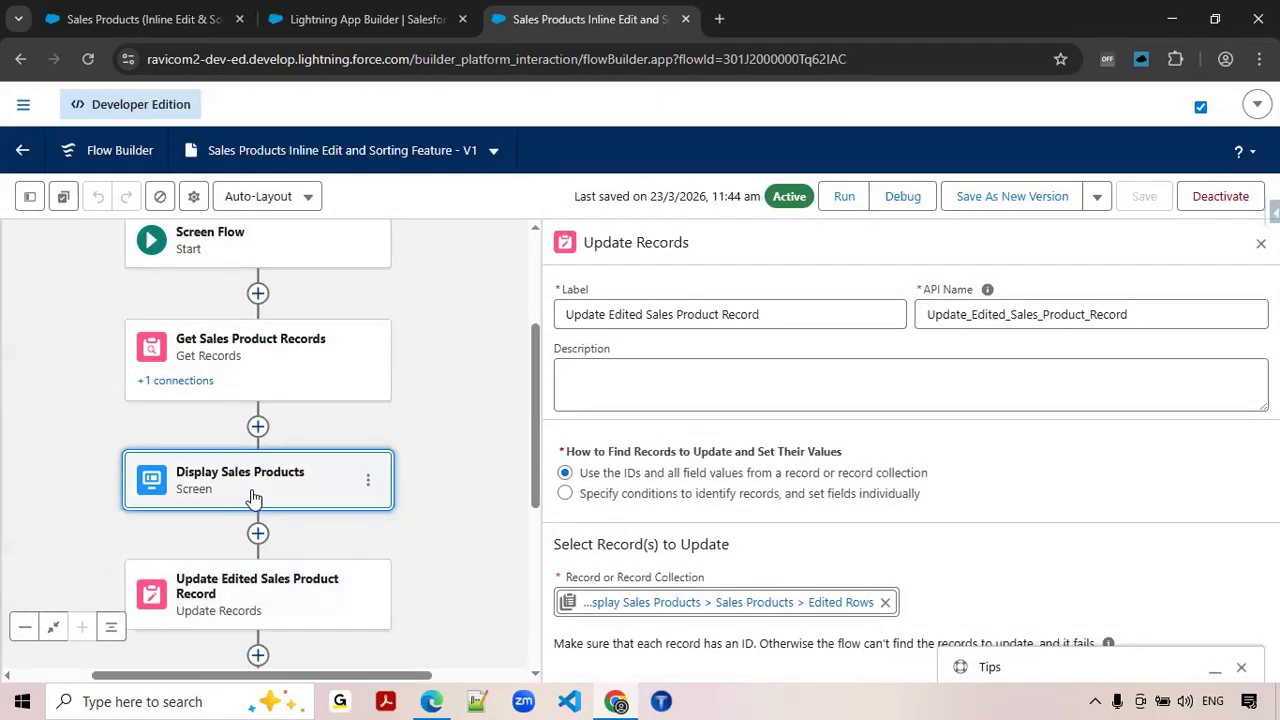
scroll(251, 500, "down", 4)
scroll(271, 551, "up", 4)
left_click(88, 59)
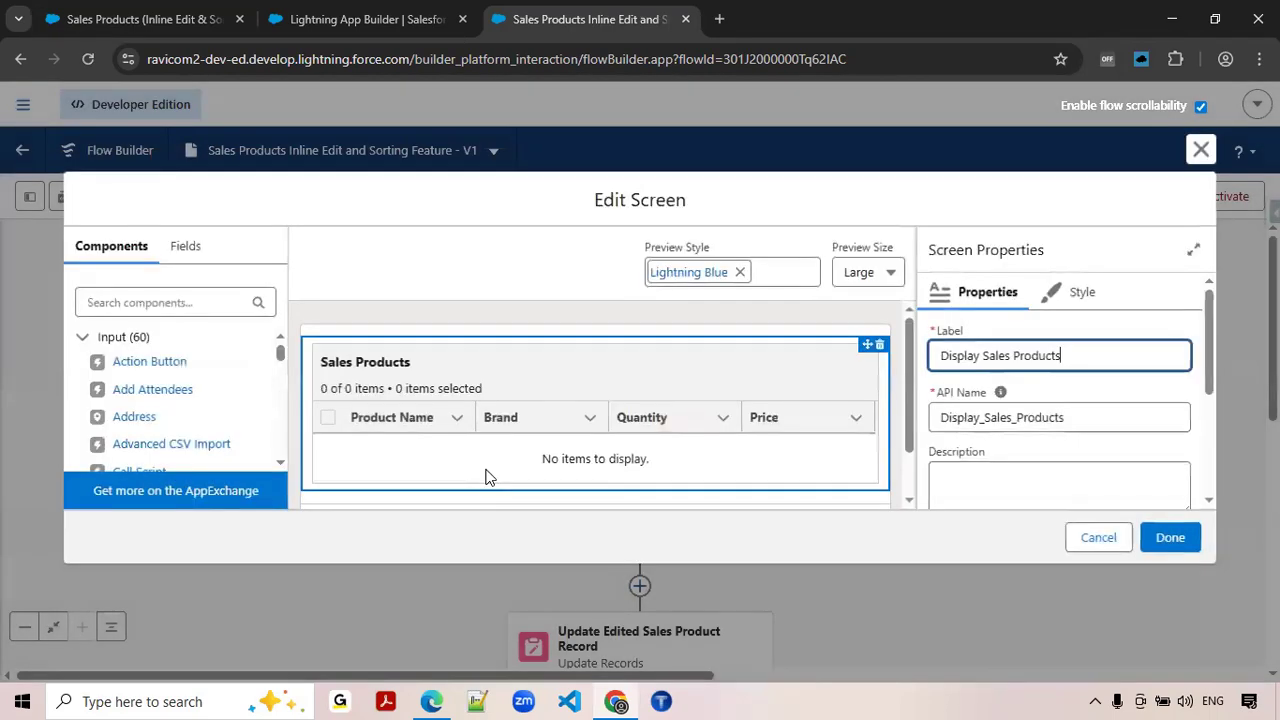
Step: Examine the sort and edit settings of the Product Name column in the Sales Products data table, leaving them as they are
left_click(487, 478)
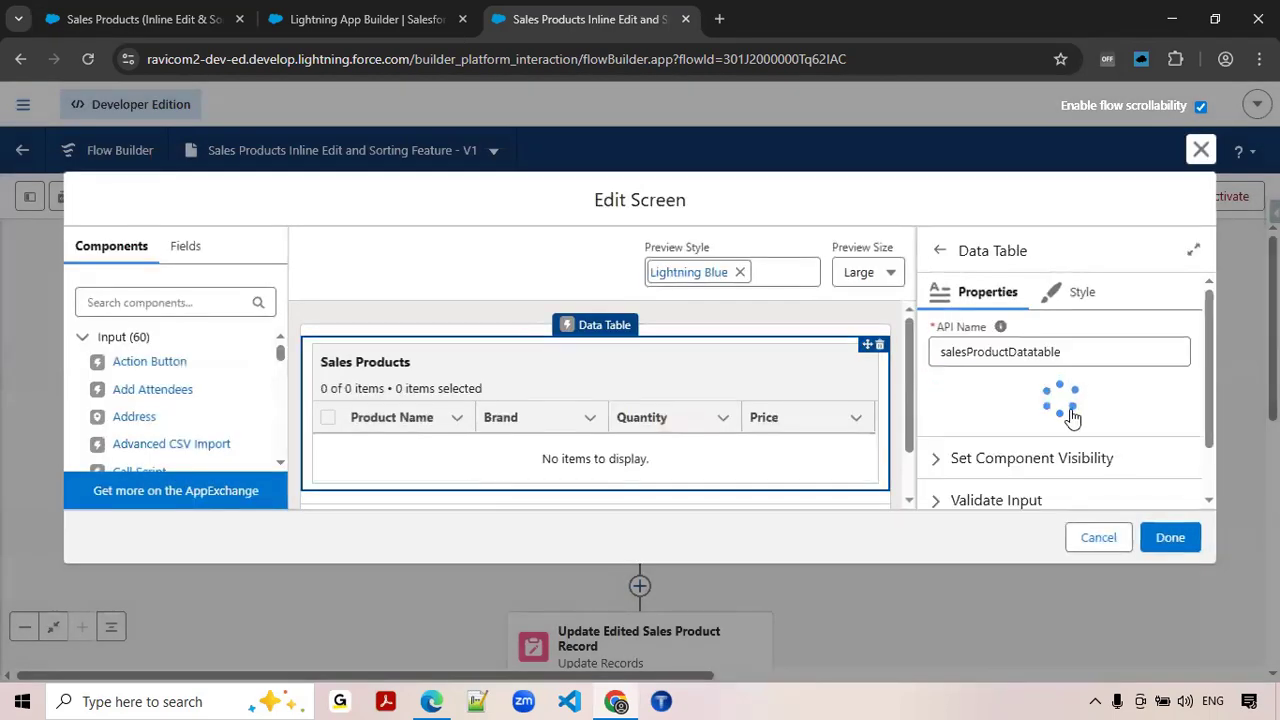
scroll(1068, 430, "down", 3)
left_click(935, 356)
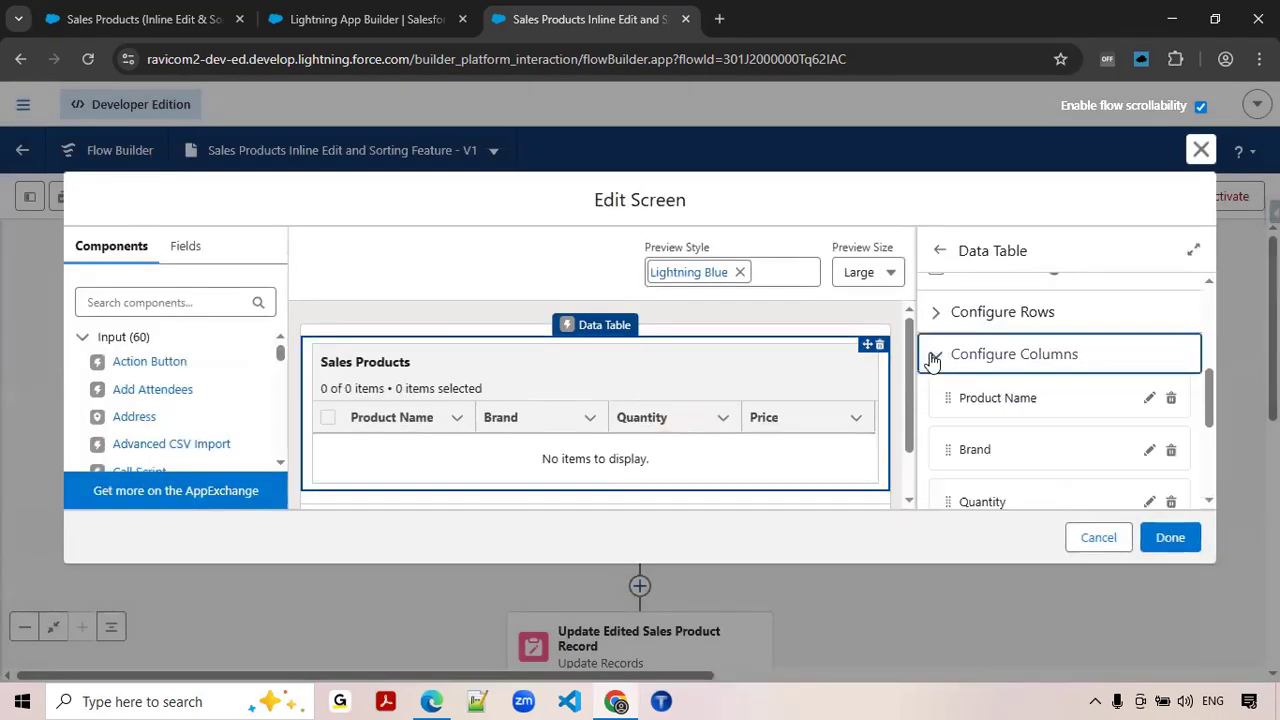
left_click(1149, 399)
scroll(1119, 418, "down", 3)
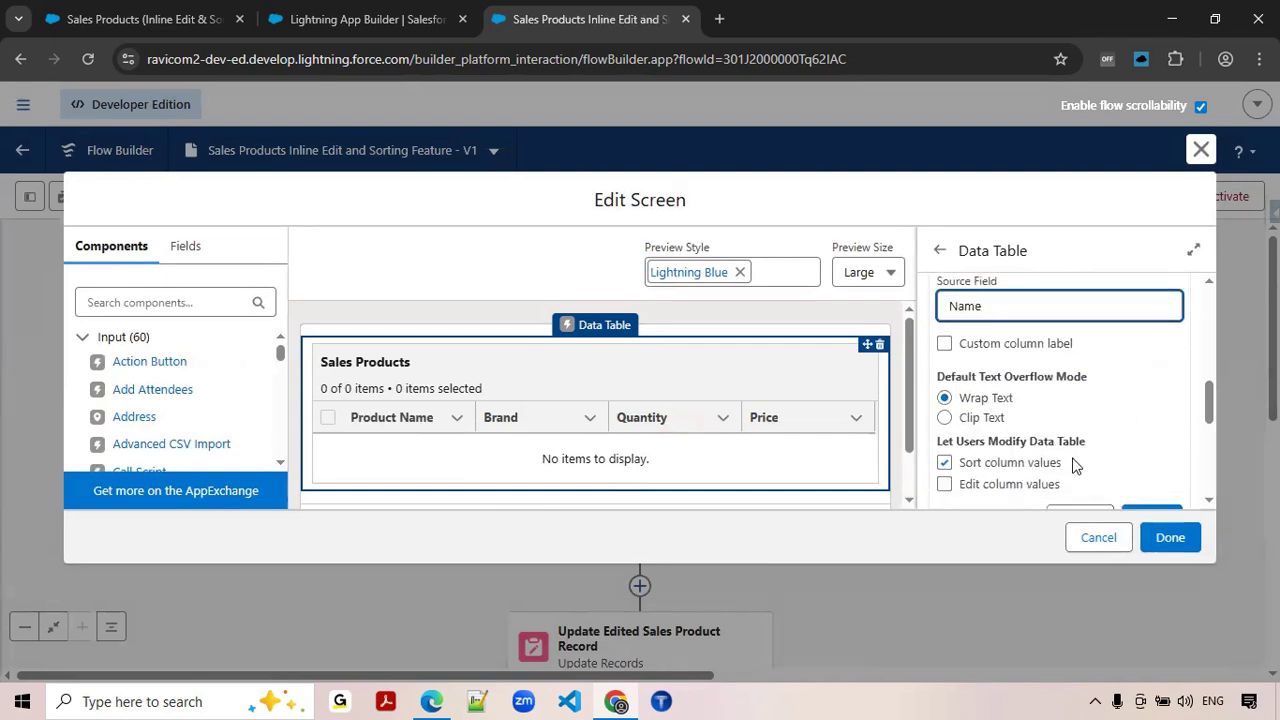
scroll(1075, 465, "down", 1)
left_click(1070, 426)
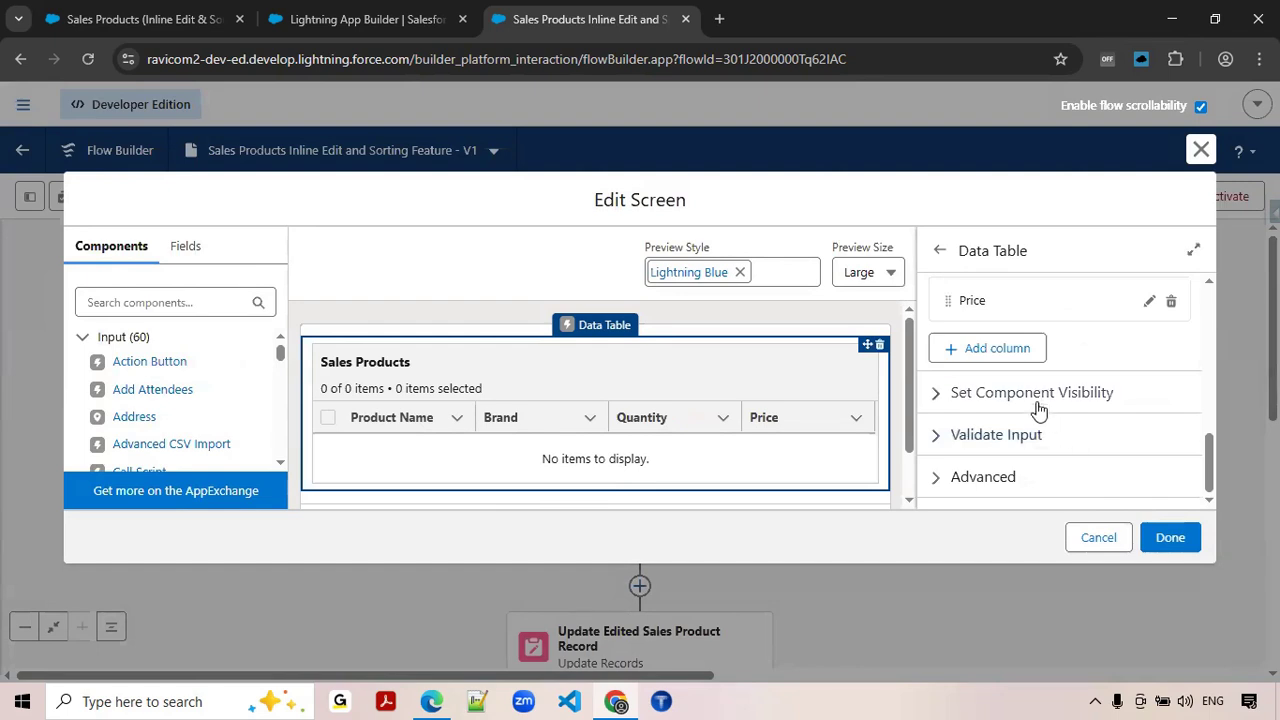
Step: Examine the sort and edit settings of the data table's Quantity column without changing them
left_click(1038, 400)
left_click(1037, 400)
scroll(1029, 345, "up", 1)
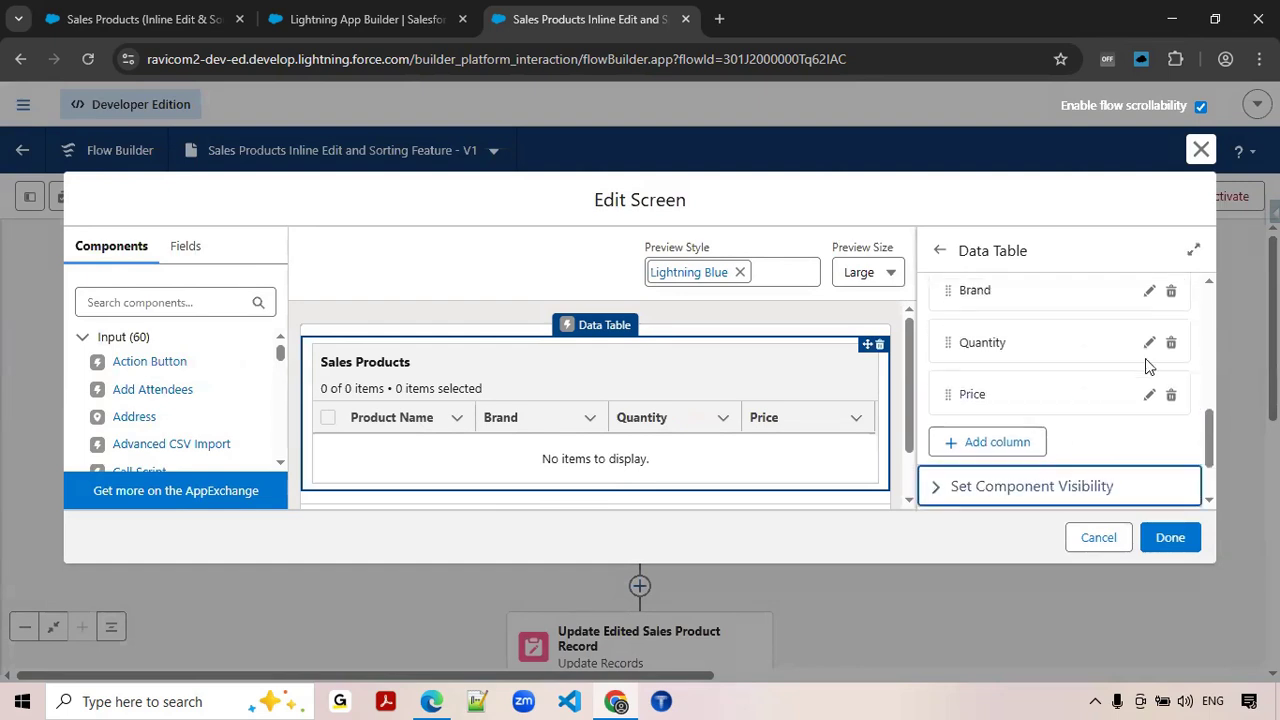
left_click(1149, 342)
scroll(1070, 400, "down", 3)
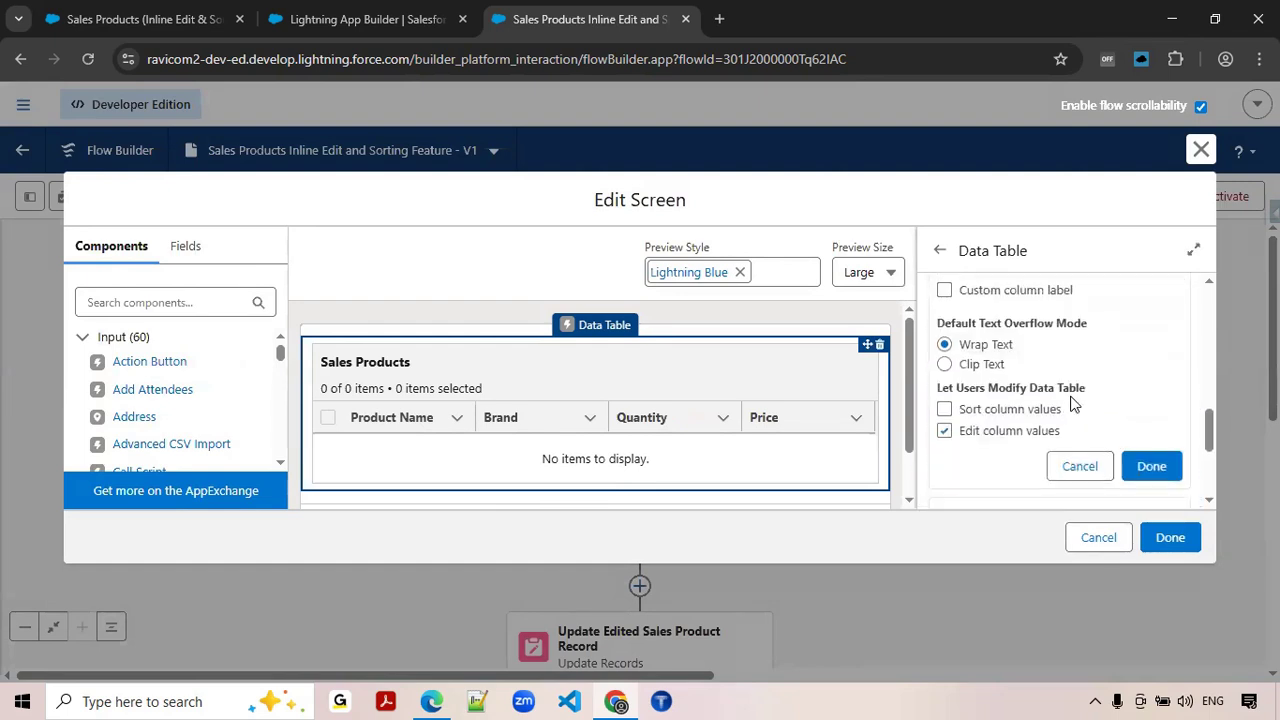
left_click(1080, 467)
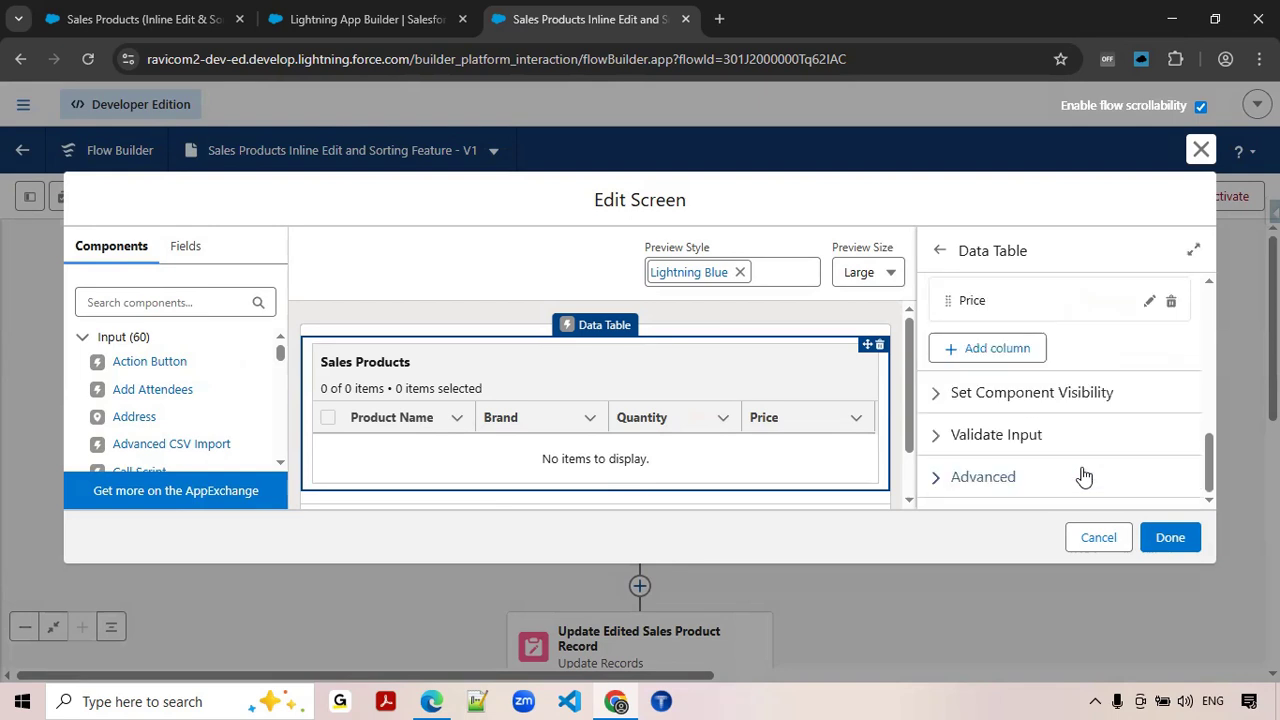
Step: Close the Display Sales Products screen editor without saving and return to the running Sales Products (Inline Edit & Sort) app page
left_click(1086, 538)
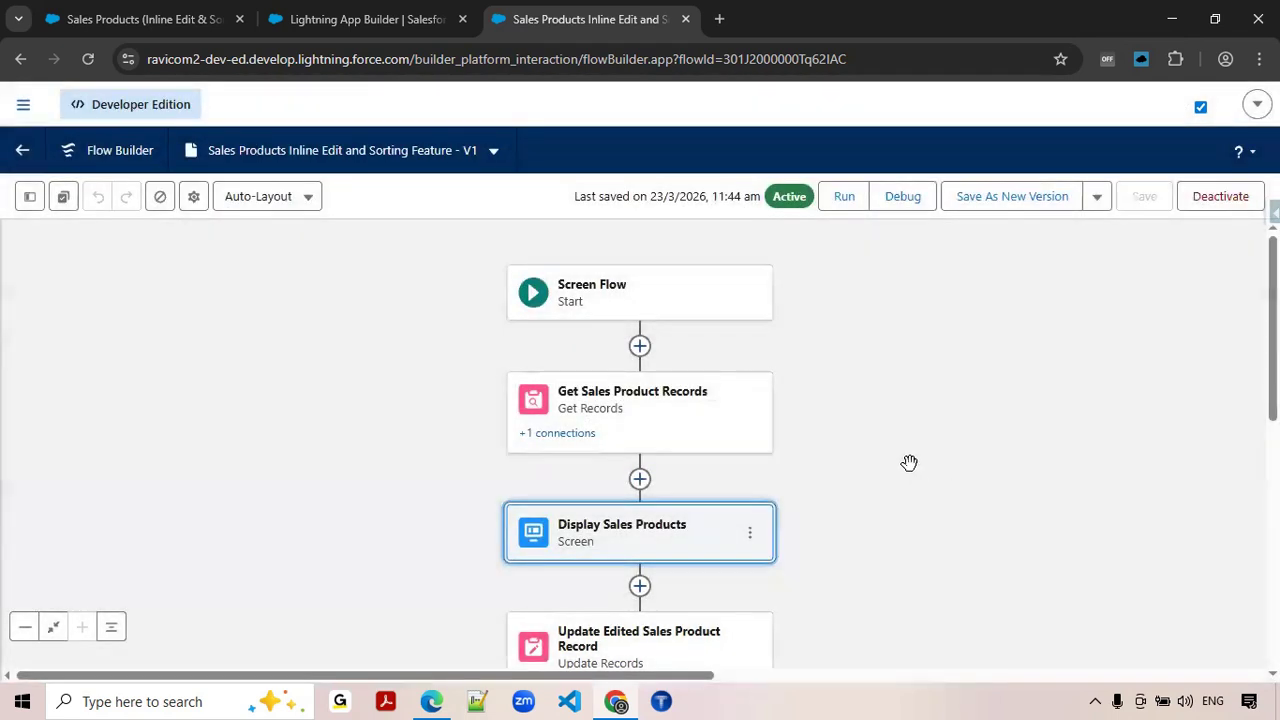
left_click(322, 28)
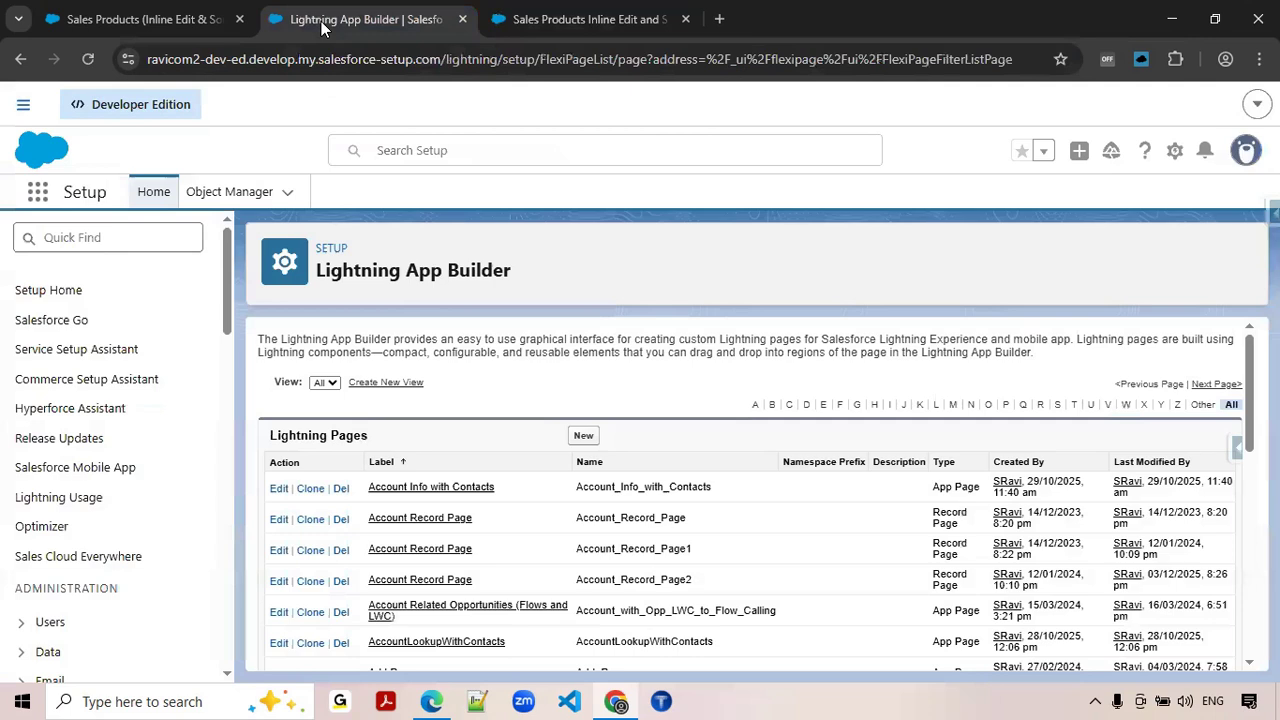
left_click(205, 22)
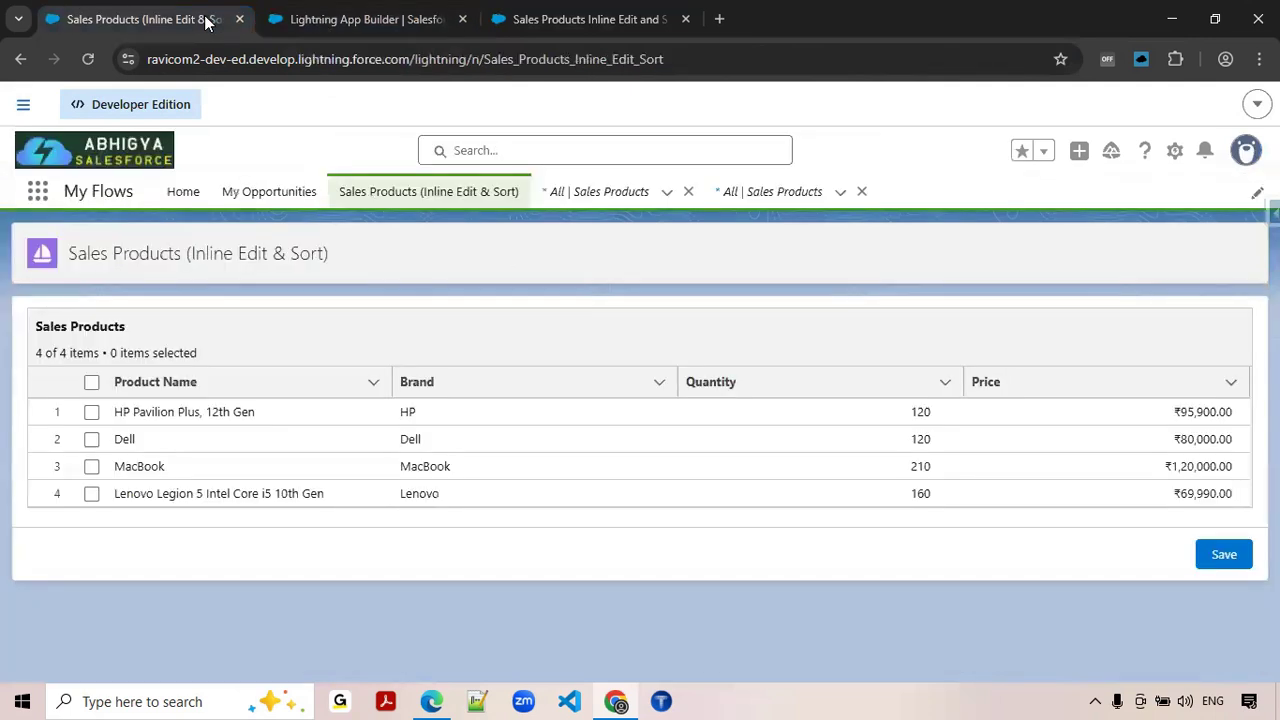